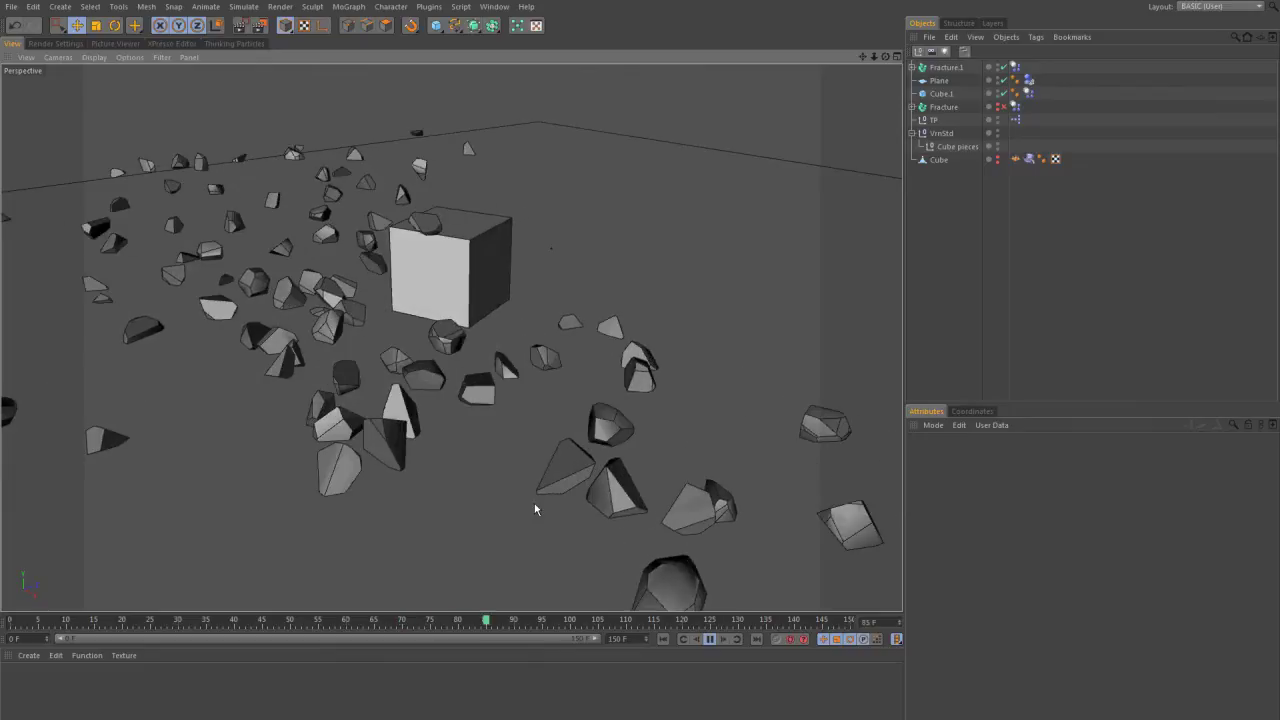
# Step: Stop the simulation playback and switch to the other open project containing the small fractured cube
pyautogui.press('F8')
pyautogui.press('v')
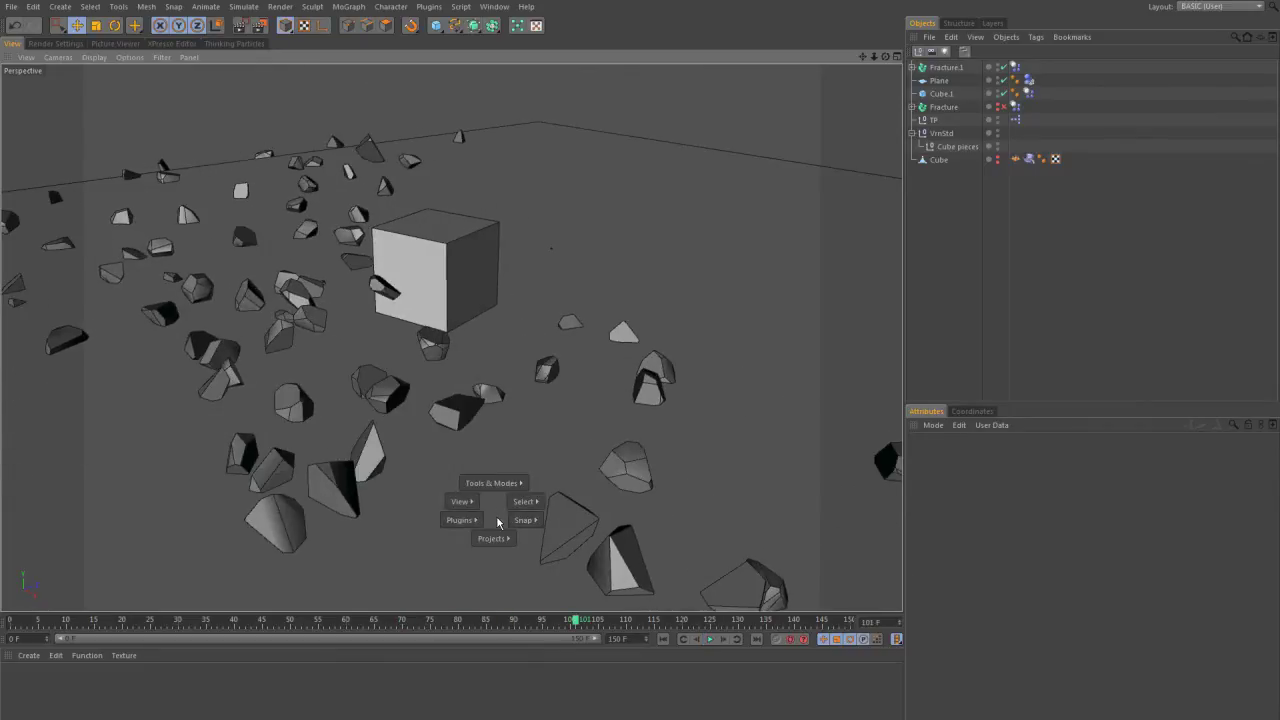
pyautogui.moveTo(491, 538)
pyautogui.click(494, 567)
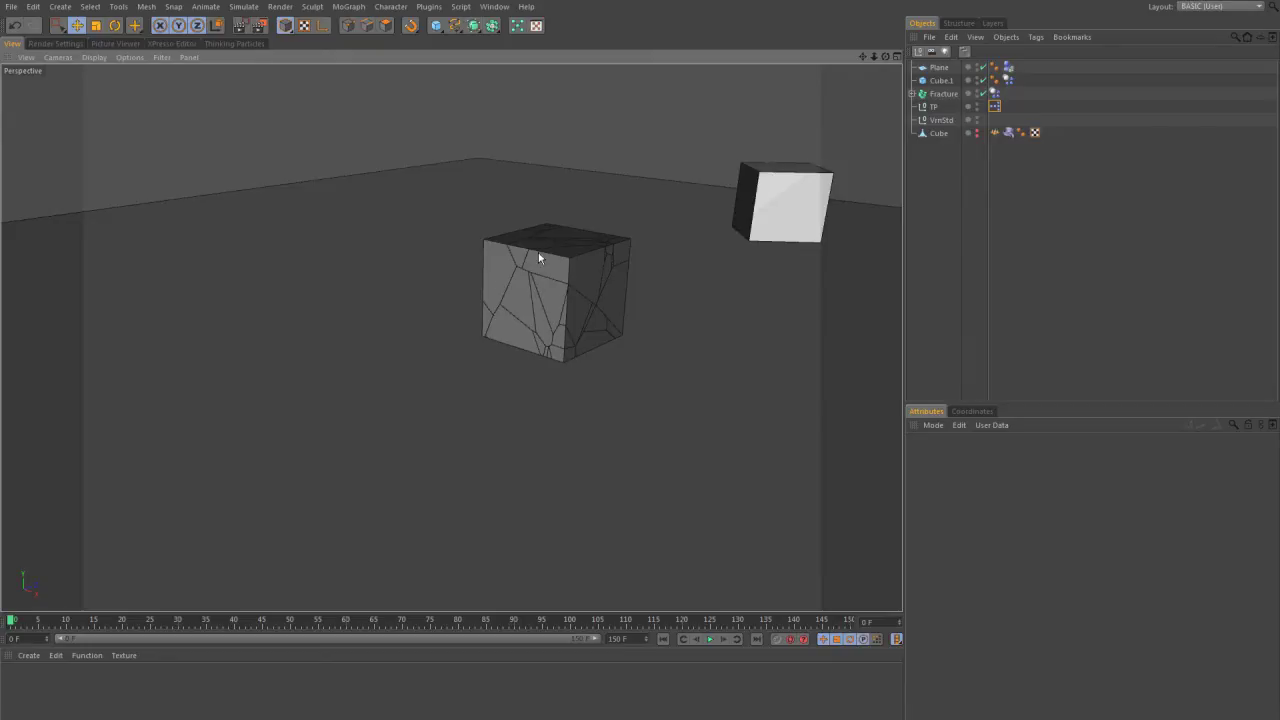
# Step: Examine the fractured cube from several angles and play back its collision simulation
pyautogui.keyDown('alt'); pyautogui.moveTo(538, 257); pyautogui.dragTo(585, 313); pyautogui.keyUp('alt')
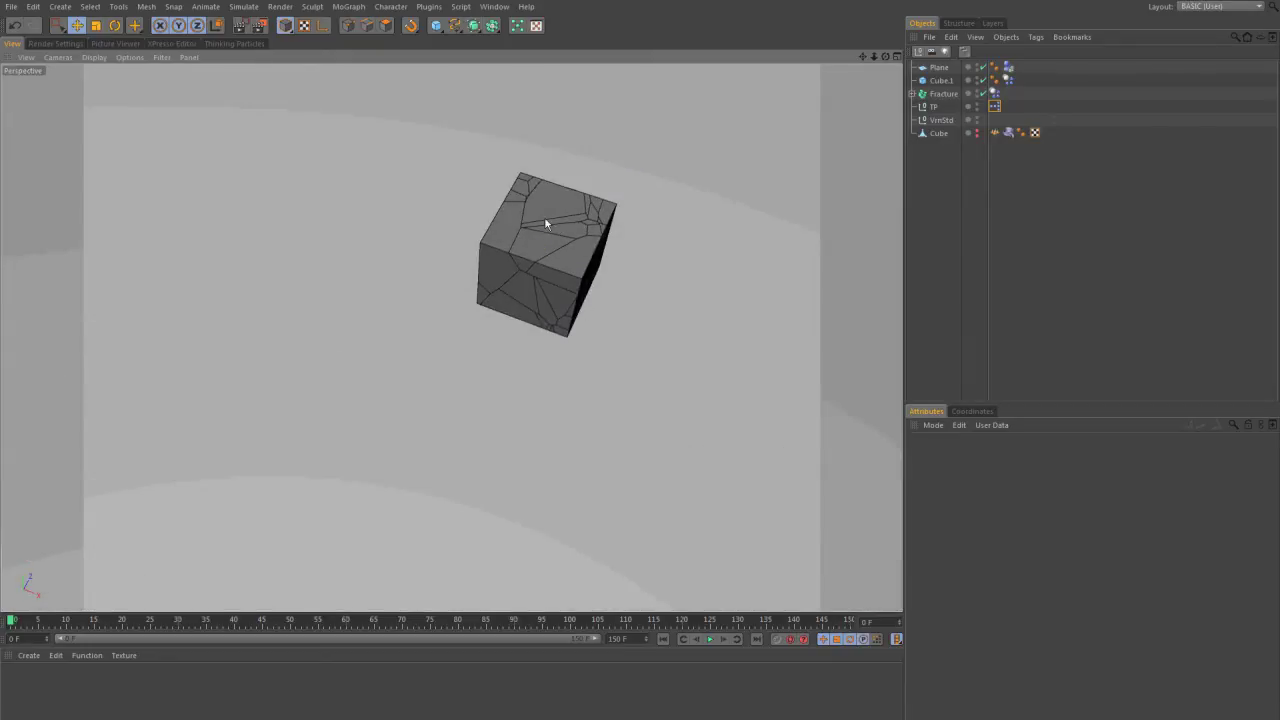
pyautogui.keyDown('alt'); pyautogui.moveTo(545, 223); pyautogui.dragTo(749, 177); pyautogui.keyUp('alt')
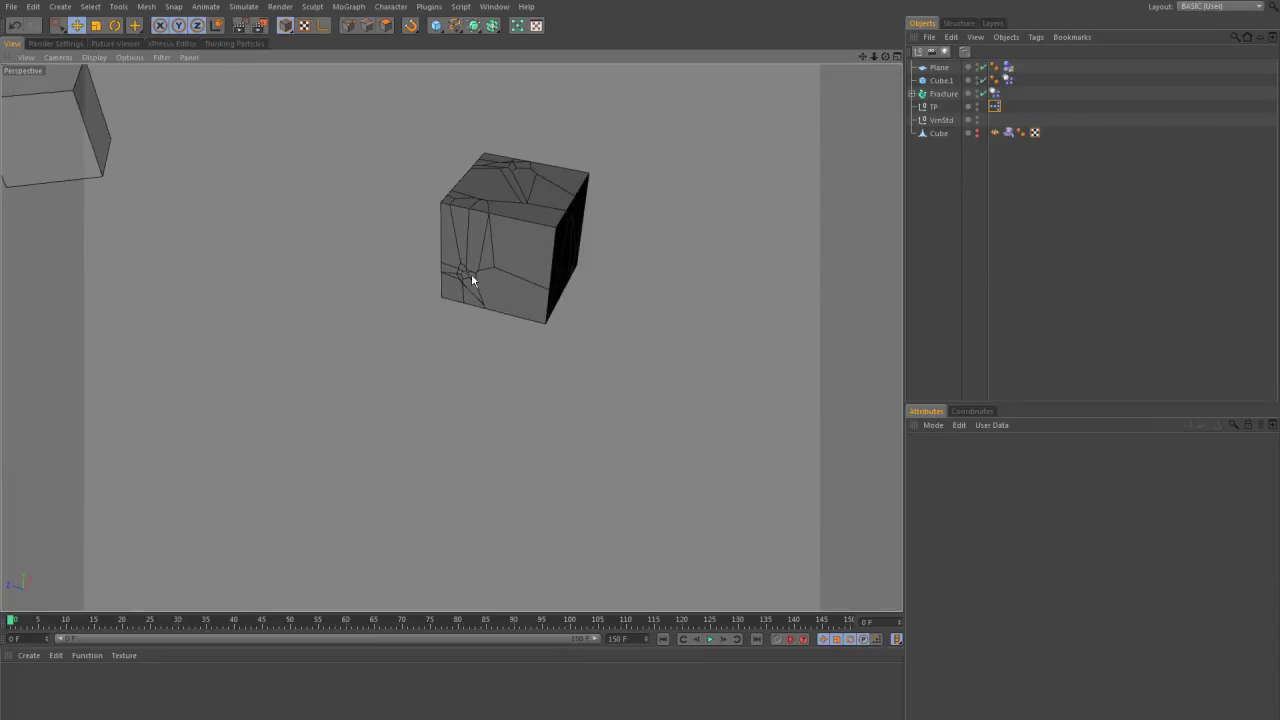
pyautogui.keyDown('alt'); pyautogui.moveTo(530, 292); pyautogui.dragTo(484, 297); pyautogui.keyUp('alt')
pyautogui.keyDown('alt'); pyautogui.moveTo(476, 300); pyautogui.dragTo(306, 283, button='middle'); pyautogui.keyUp('alt')
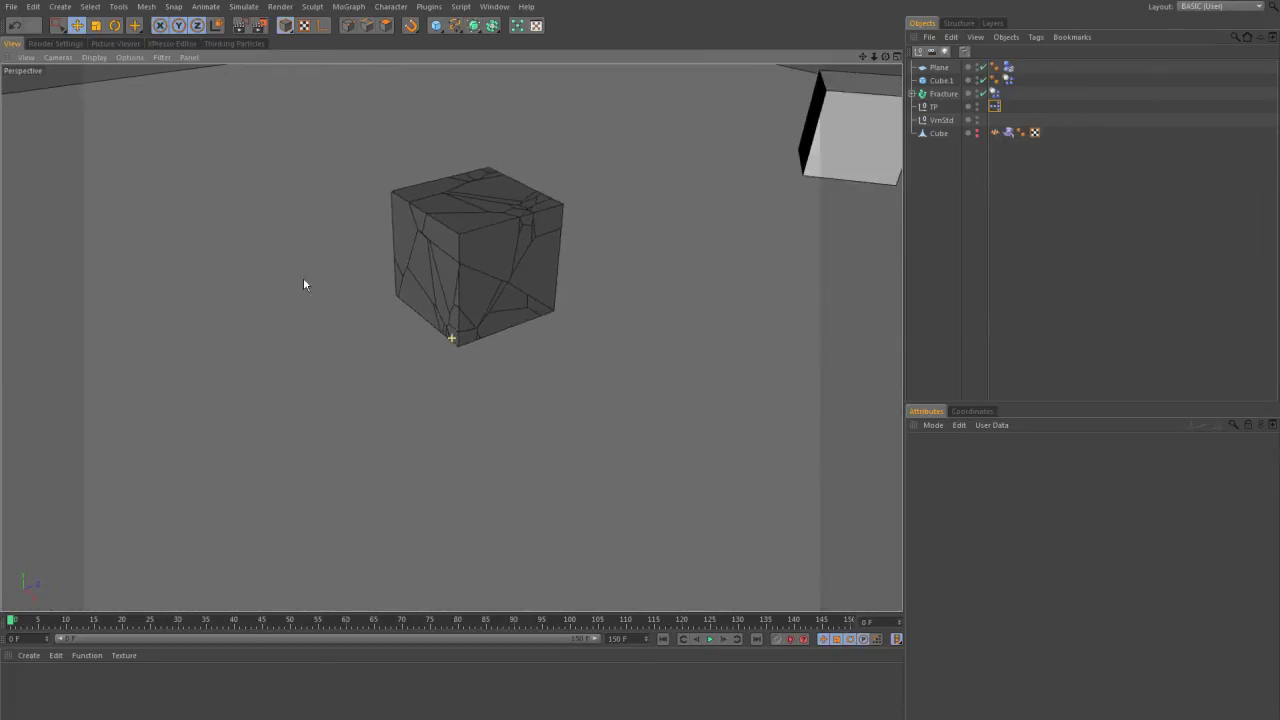
pyautogui.press('F8')
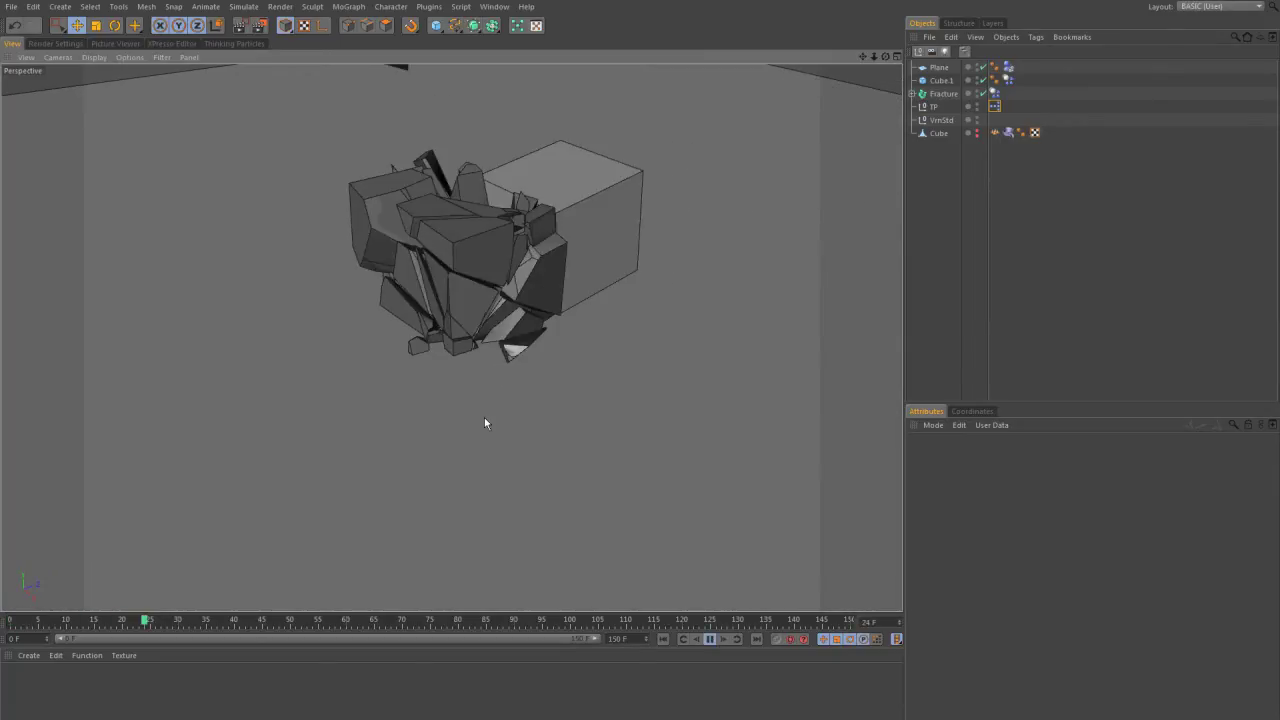
pyautogui.keyDown('alt'); pyautogui.moveTo(503, 398); pyautogui.dragTo(626, 363, button='middle'); pyautogui.keyUp('alt')
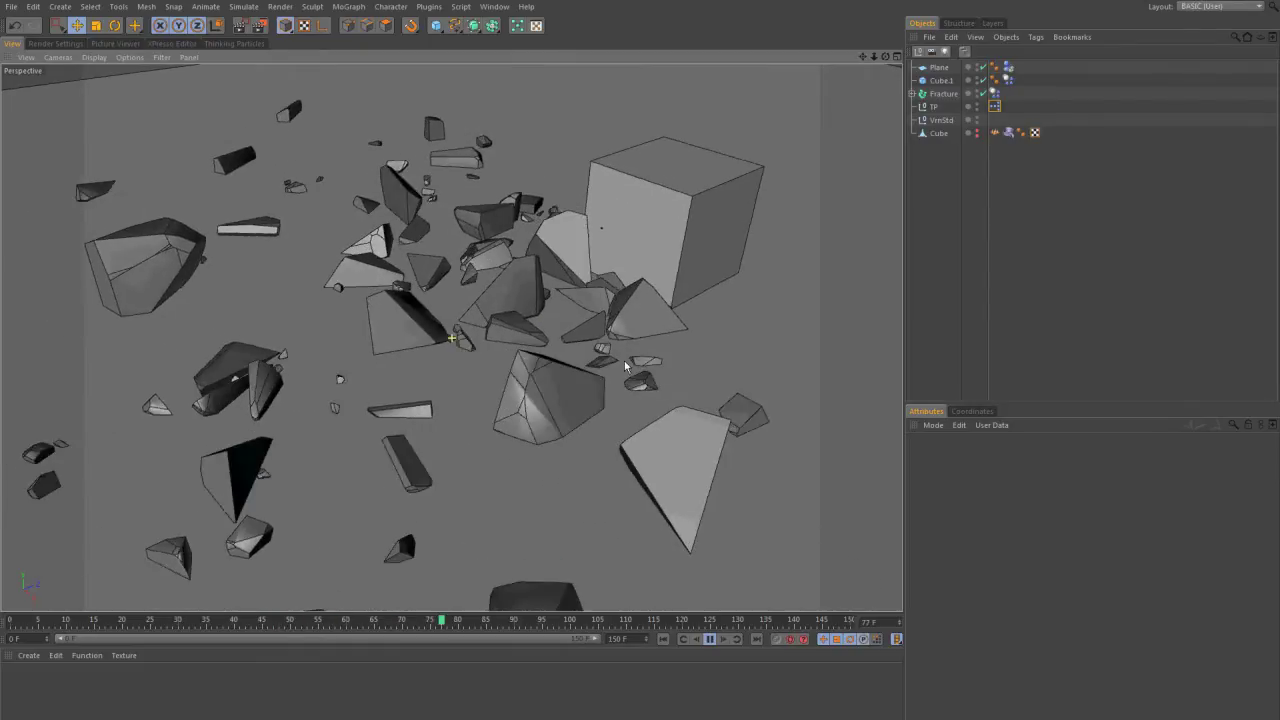
pyautogui.keyDown('alt'); pyautogui.moveTo(626, 363); pyautogui.dragTo(205, 272, button='right'); pyautogui.keyUp('alt')
pyautogui.keyDown('alt'); pyautogui.moveTo(513, 381); pyautogui.dragTo(553, 372); pyautogui.keyUp('alt')
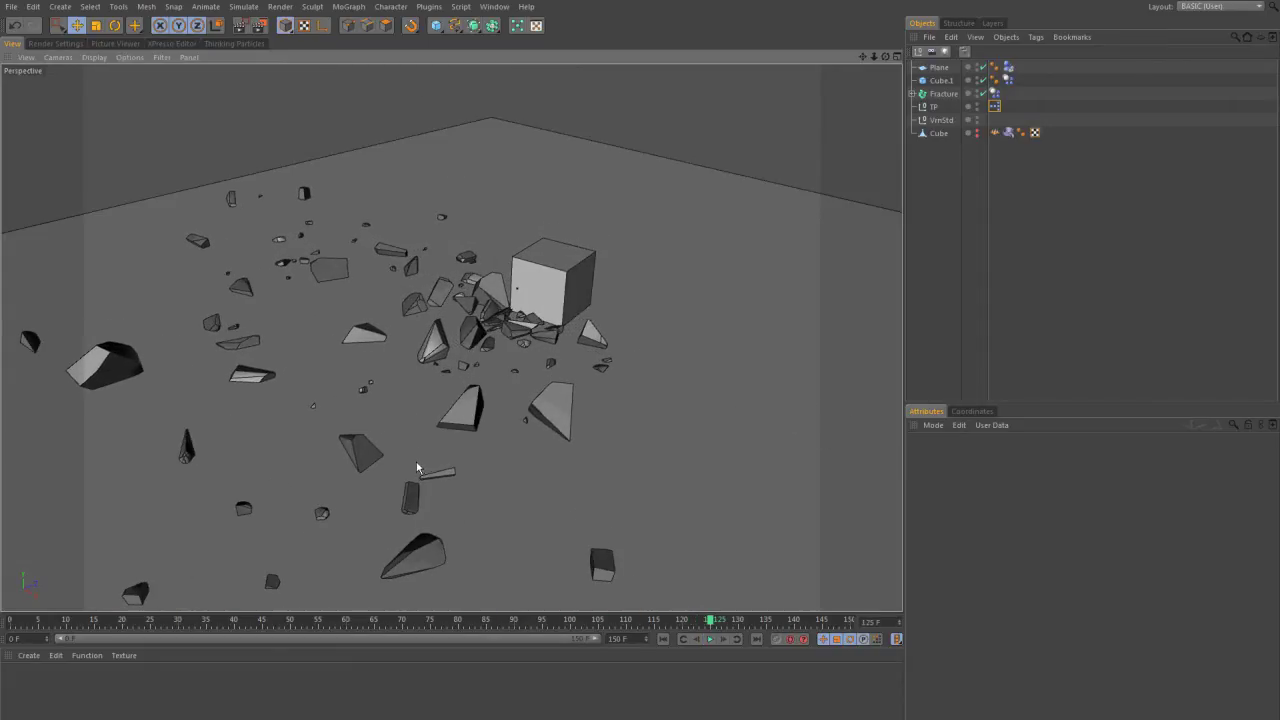
# Step: Review the XPresso node network on the TP null, then return to the viewport
pyautogui.doubleClick(994, 106)
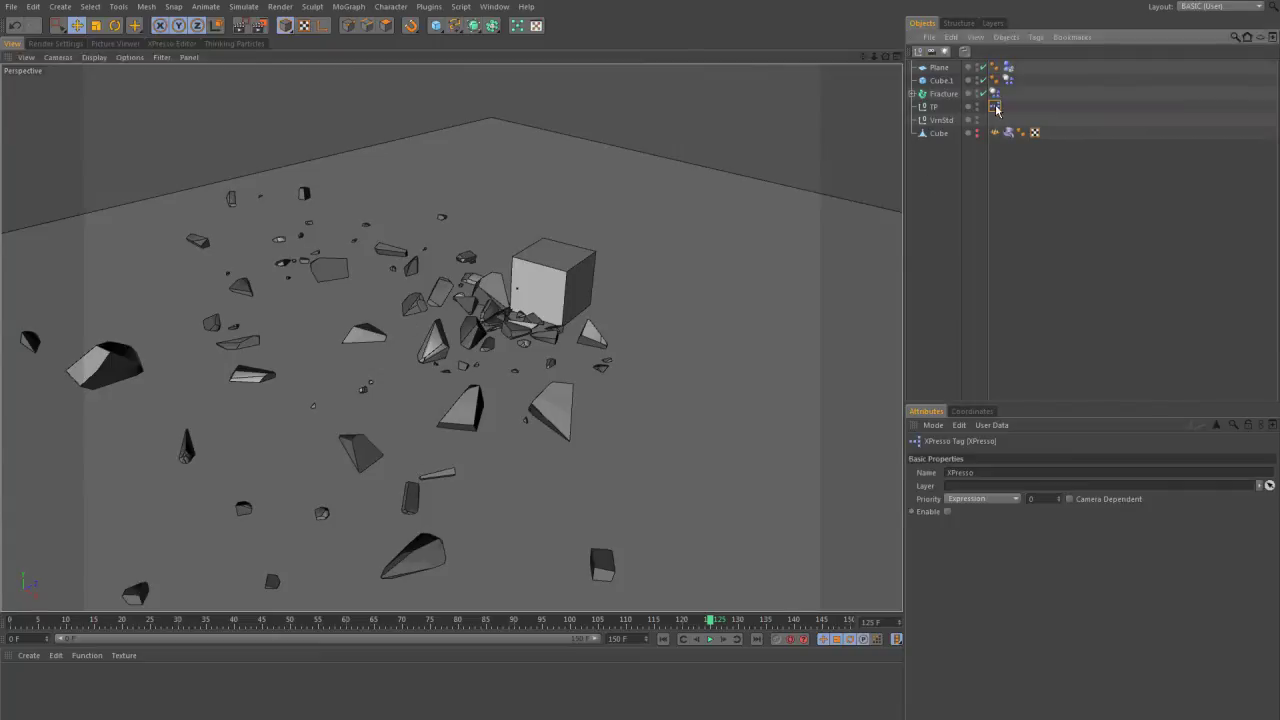
pyautogui.click(311, 296)
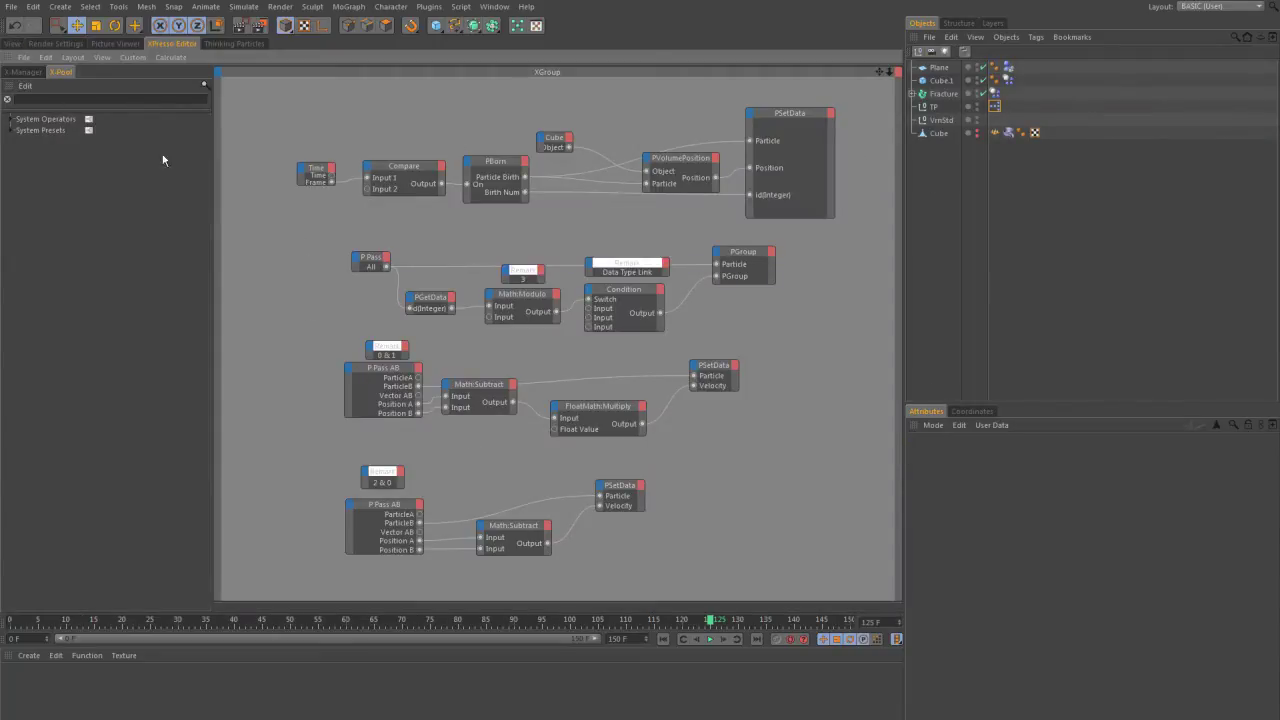
pyautogui.click(14, 44)
# Step: Switch to the open bunny project, select the Geo object and get a closer view of it
pyautogui.press('v')
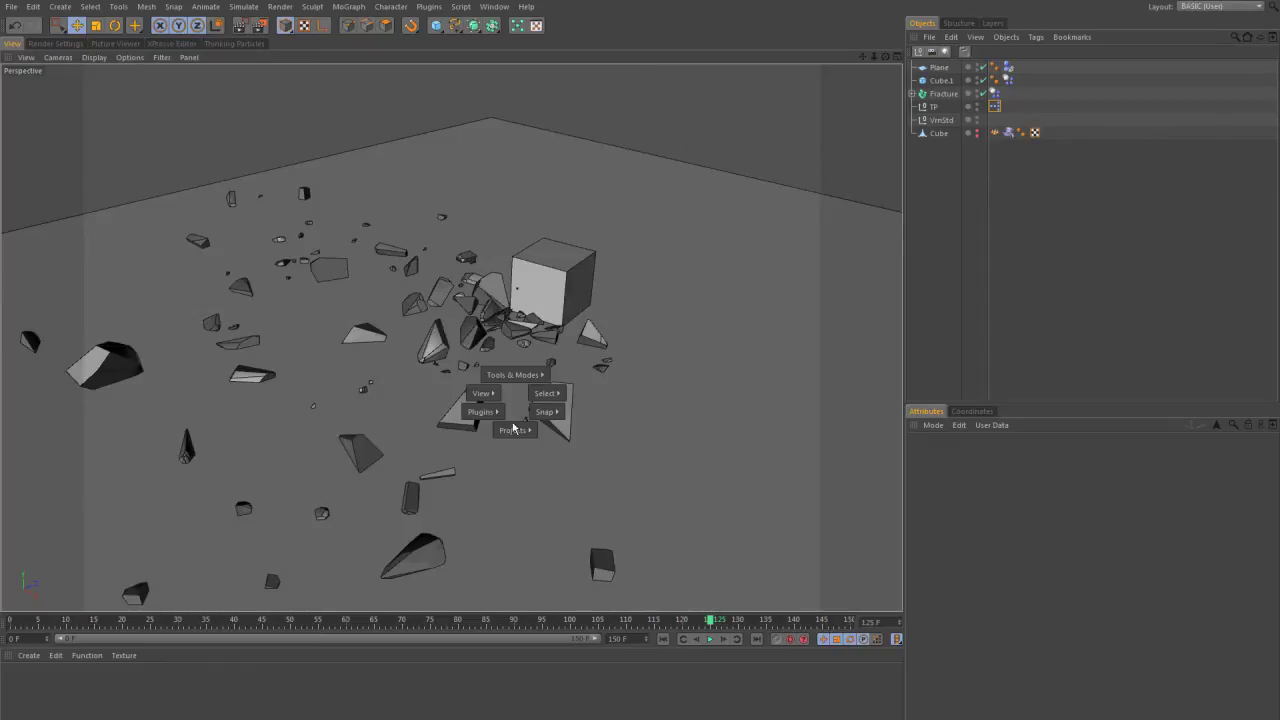
pyautogui.moveTo(513, 429)
pyautogui.click(506, 474)
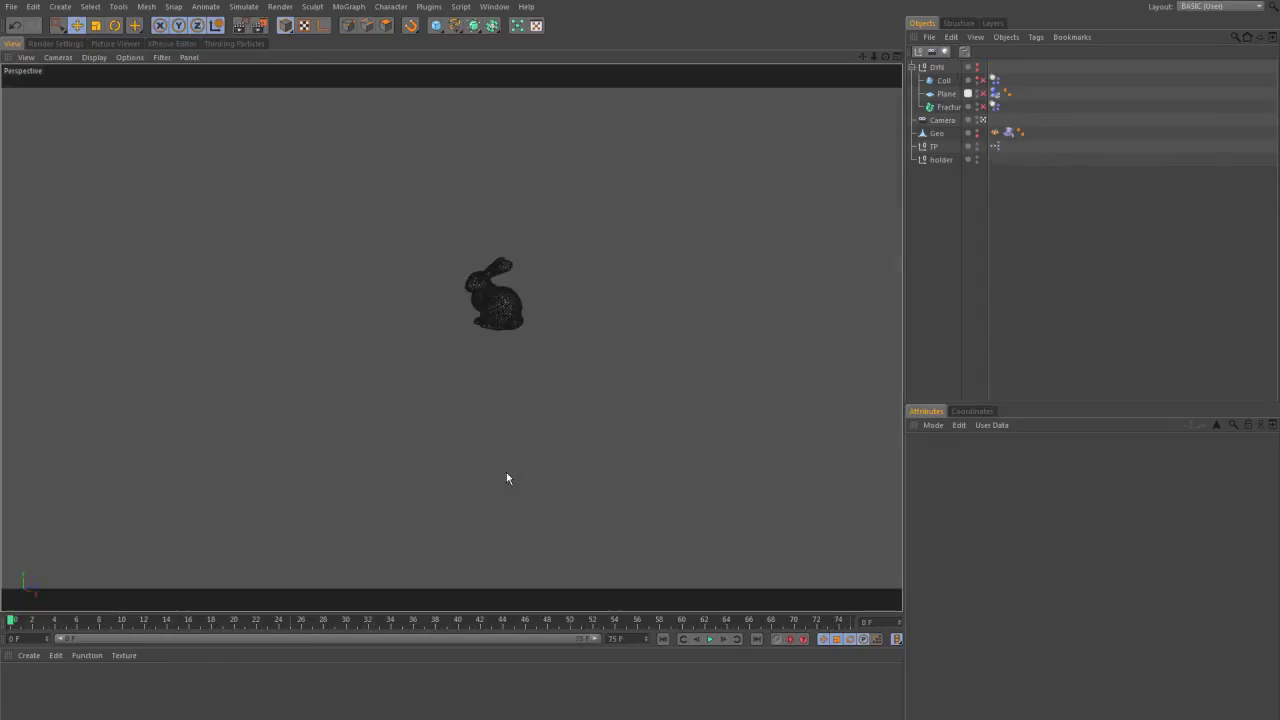
pyautogui.click(937, 133)
pyautogui.keyDown('alt'); pyautogui.moveTo(470, 316); pyautogui.dragTo(671, 327, button='right'); pyautogui.keyUp('alt')
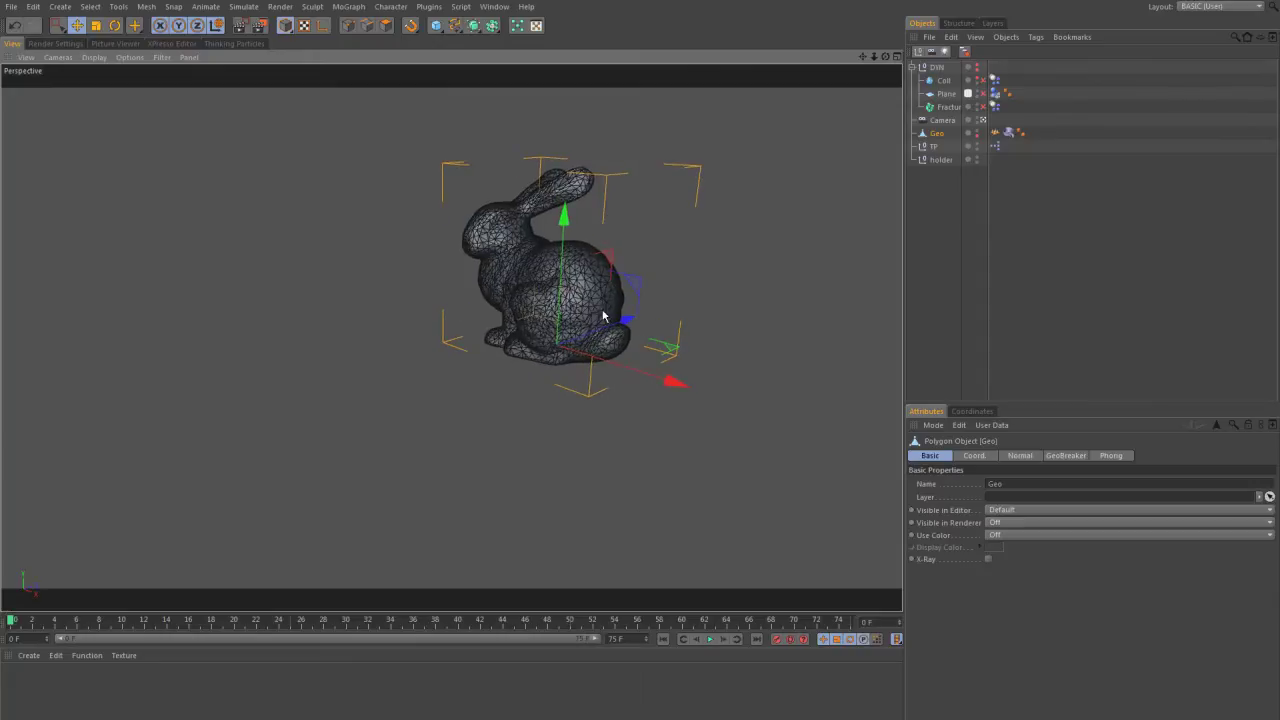
pyautogui.keyDown('alt'); pyautogui.moveTo(604, 314); pyautogui.dragTo(620, 348, button='middle'); pyautogui.keyUp('alt')
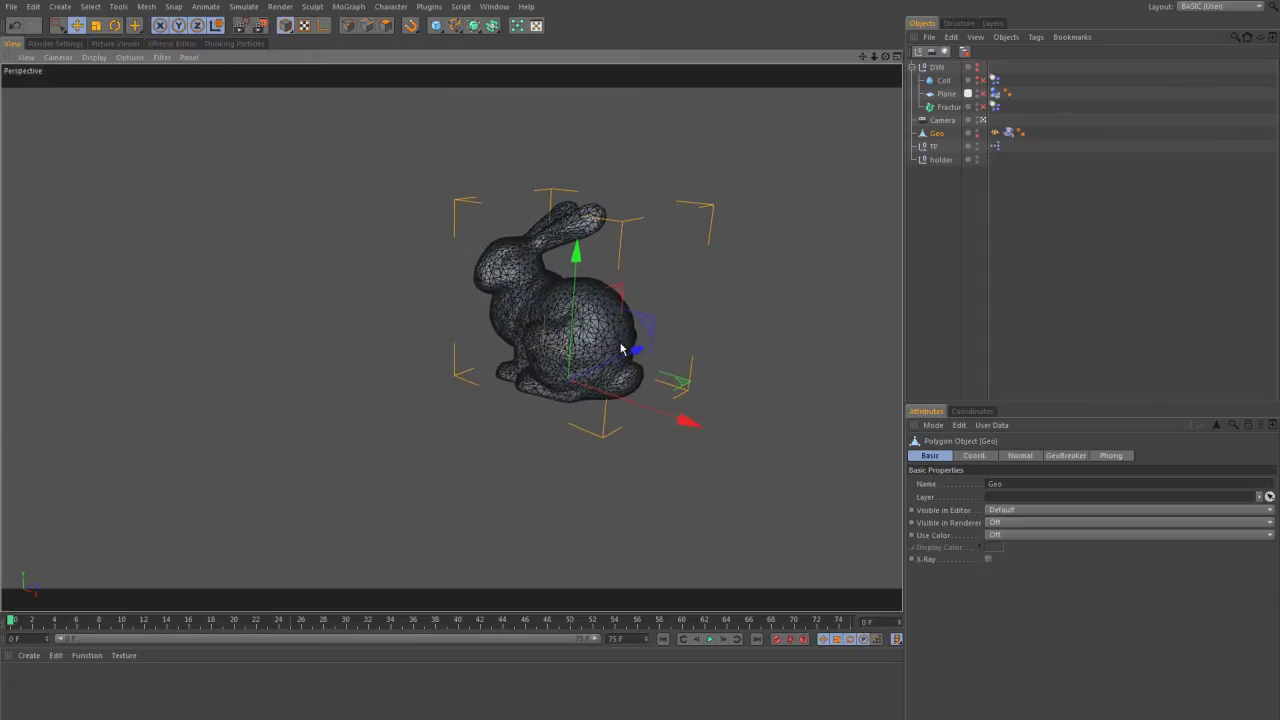
# Step: Open the TP null's XPresso tag for editing and switch to the TPXP layout
pyautogui.doubleClick(994, 147)
pyautogui.click(1207, 9)
pyautogui.click(1224, 137)
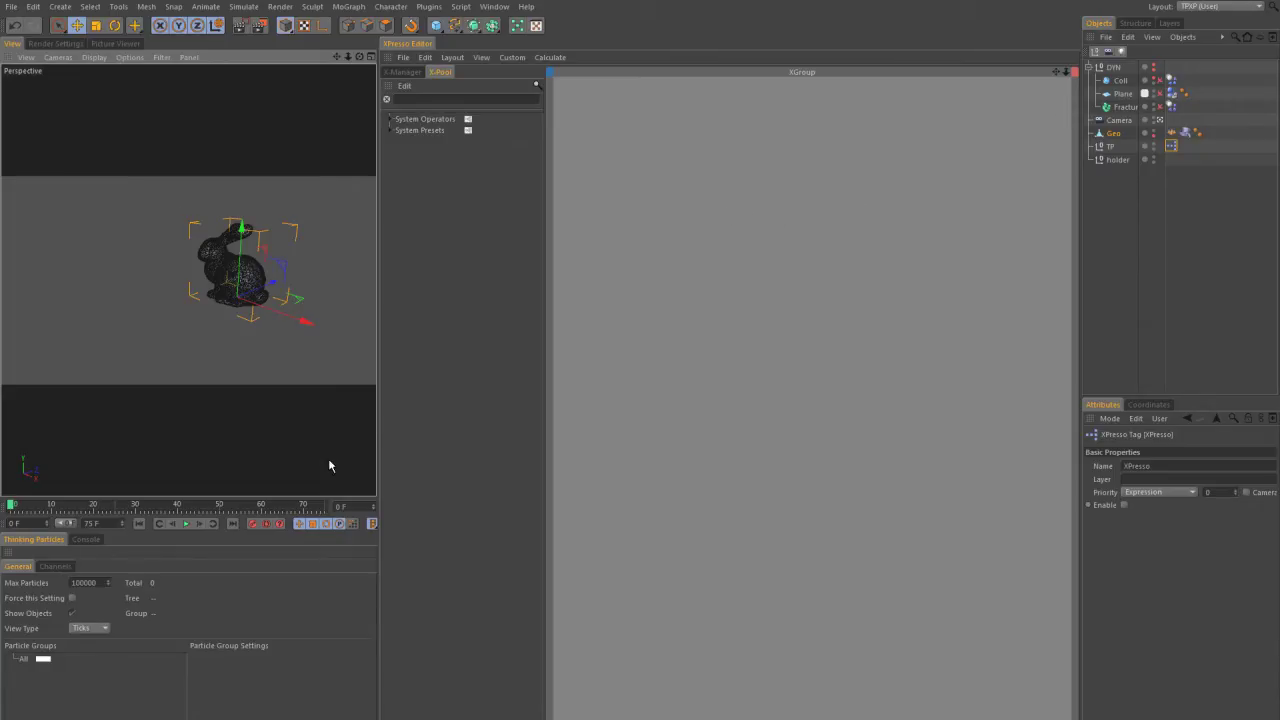
pyautogui.moveTo(378, 422); pyautogui.dragTo(369, 428)
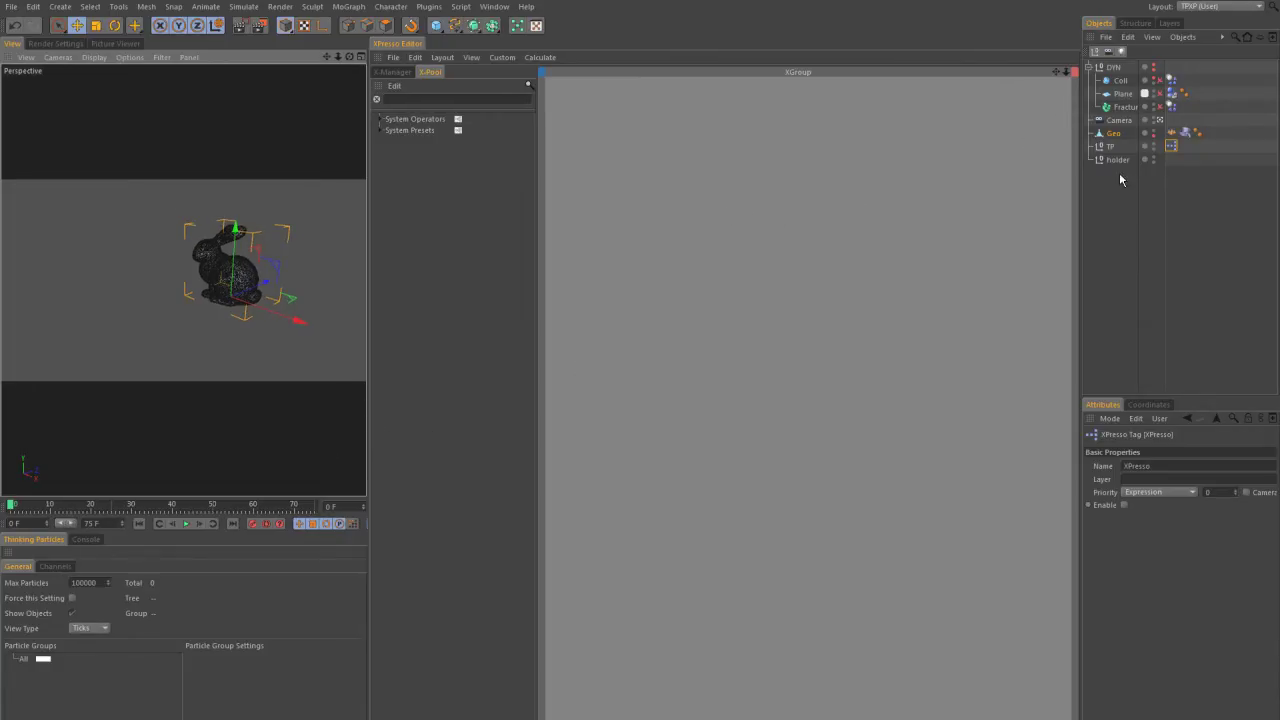
# Step: Add the Geo object as a node in the empty XPresso graph
pyautogui.moveTo(1112, 134); pyautogui.dragTo(789, 203)
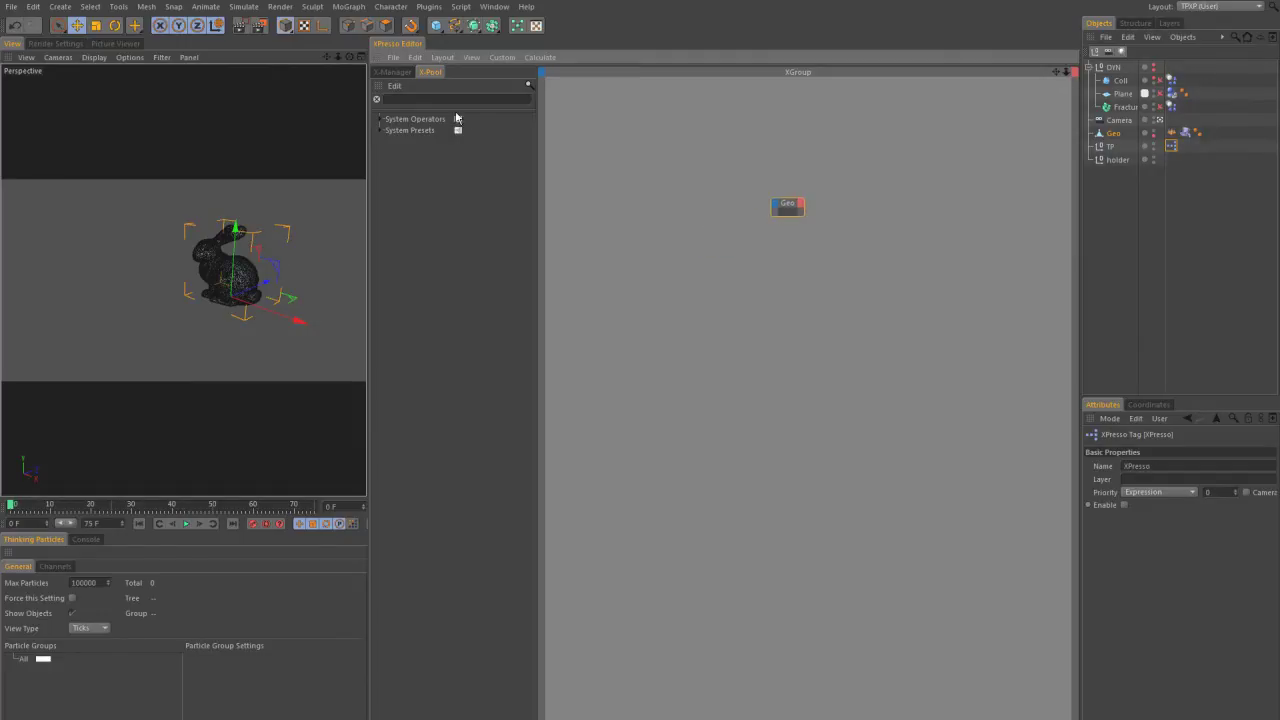
pyautogui.click(455, 100)
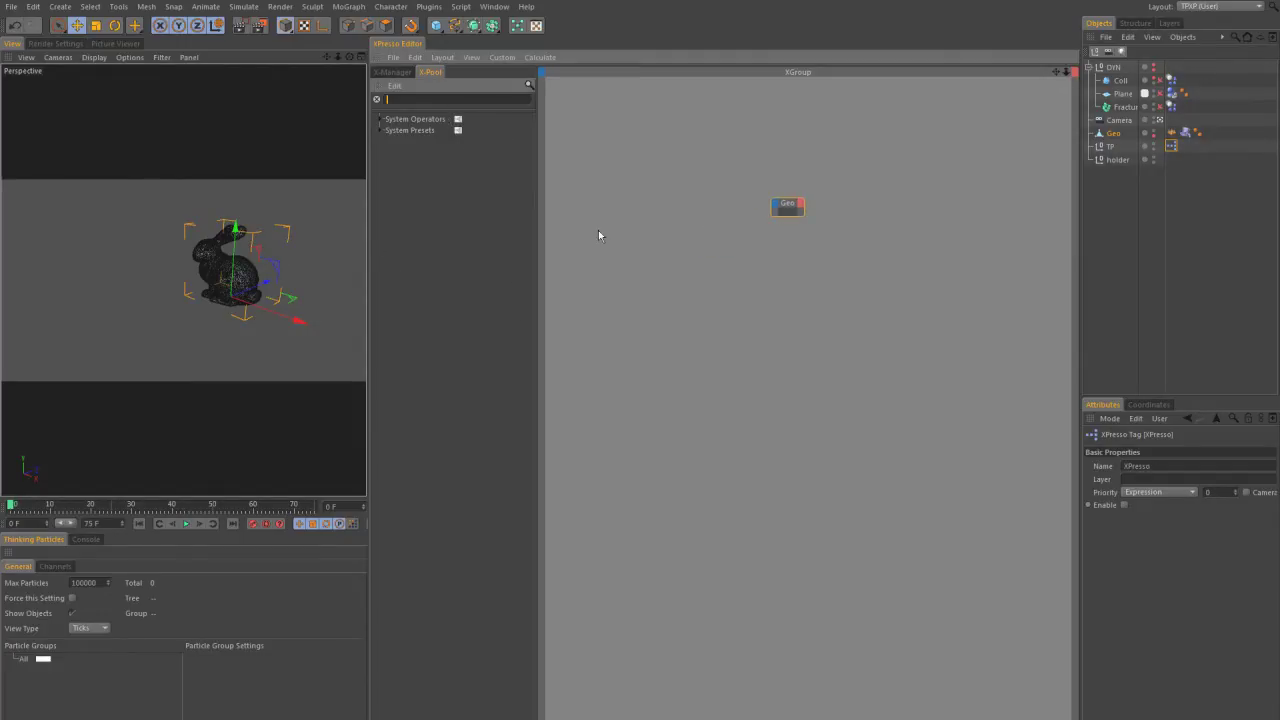
pyautogui.click(1114, 201)
# Step: Add a Time node beside the Geo node and give it a Frame output
pyautogui.click(424, 101)
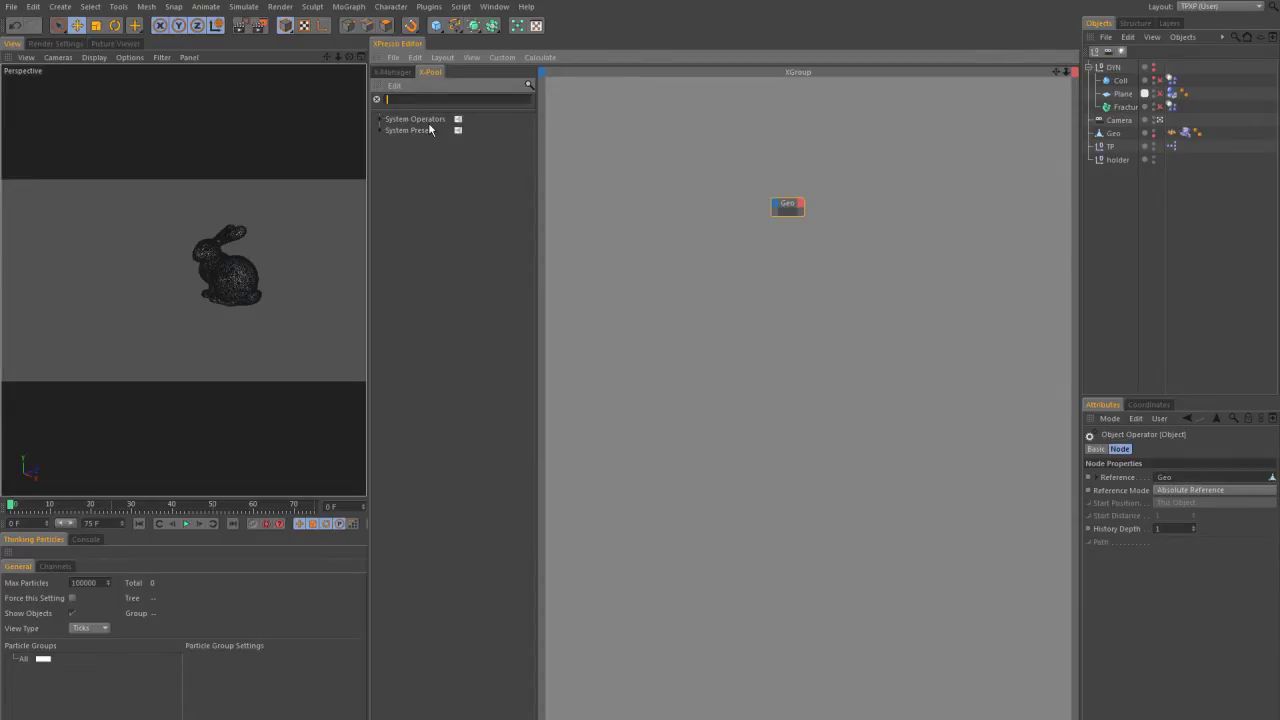
pyautogui.write('Time')
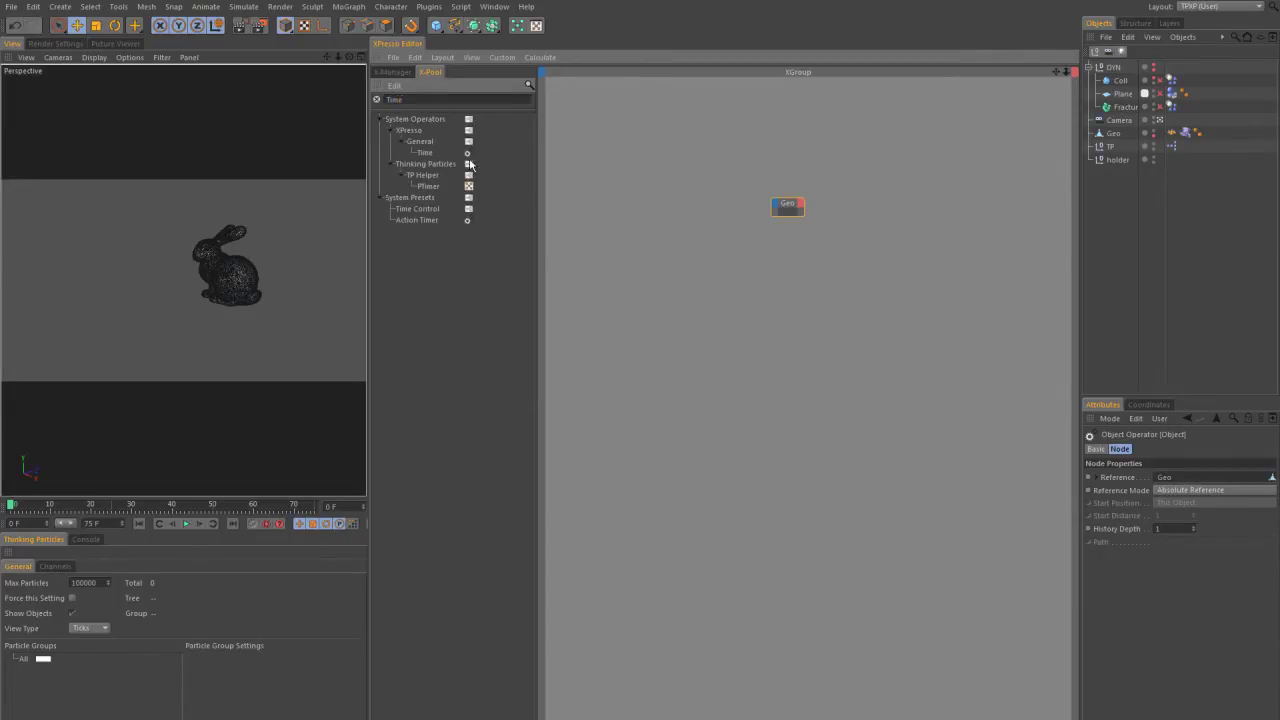
pyautogui.moveTo(466, 154); pyautogui.dragTo(704, 195)
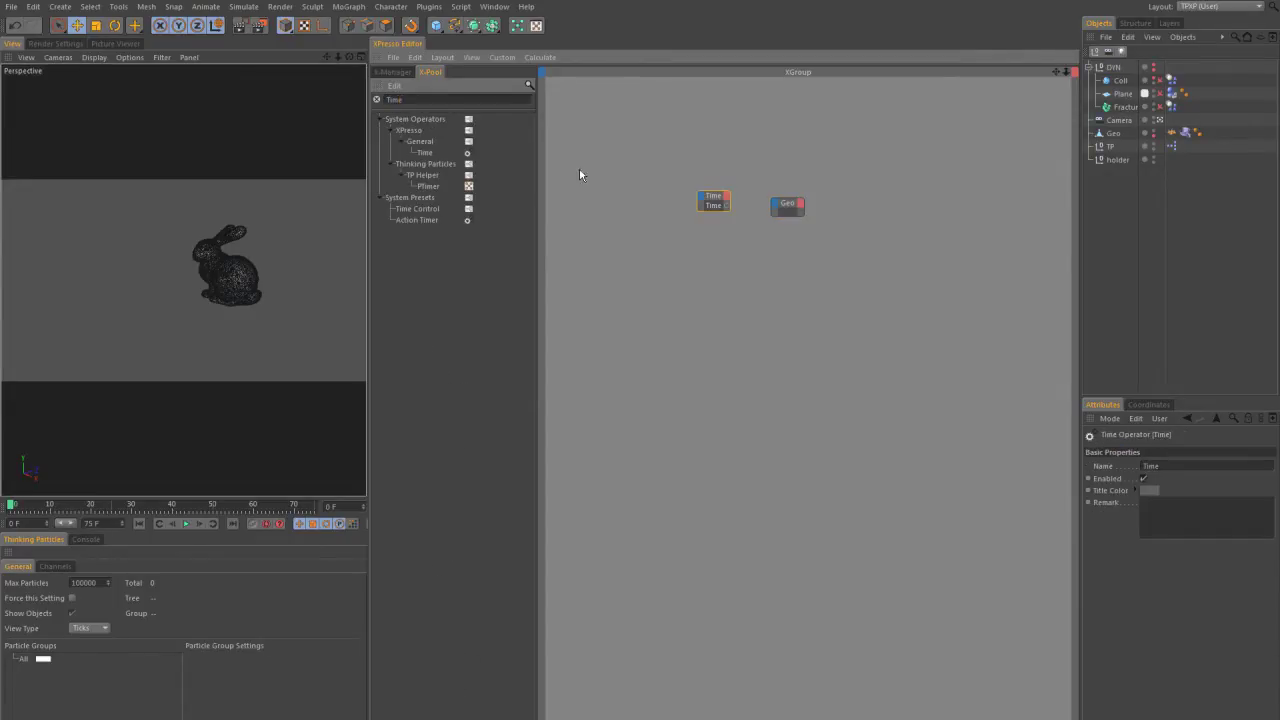
pyautogui.click(726, 195)
pyautogui.click(745, 211)
# Step: Add a Compare node between Time and Geo and connect the Frame output to its Input 1
pyautogui.write('compa')
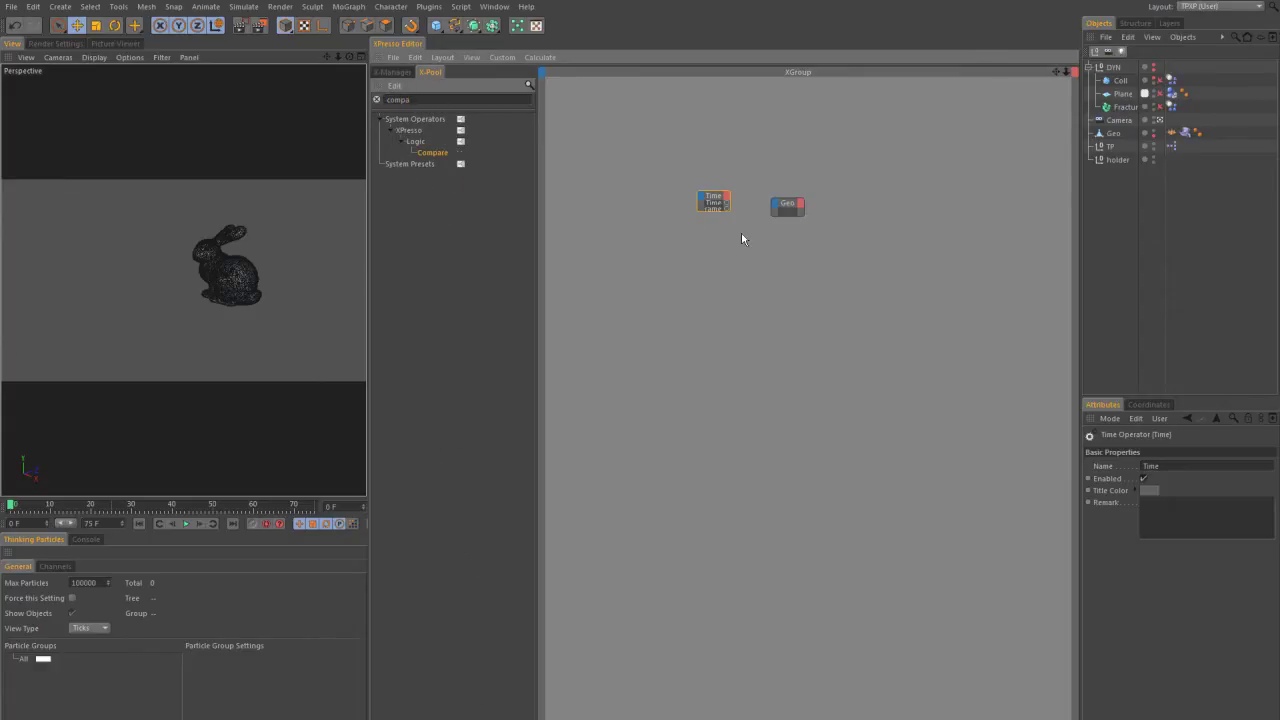
pyautogui.moveTo(741, 238); pyautogui.dragTo(828, 213)
pyautogui.moveTo(730, 208); pyautogui.dragTo(745, 206)
pyautogui.click(1142, 449)
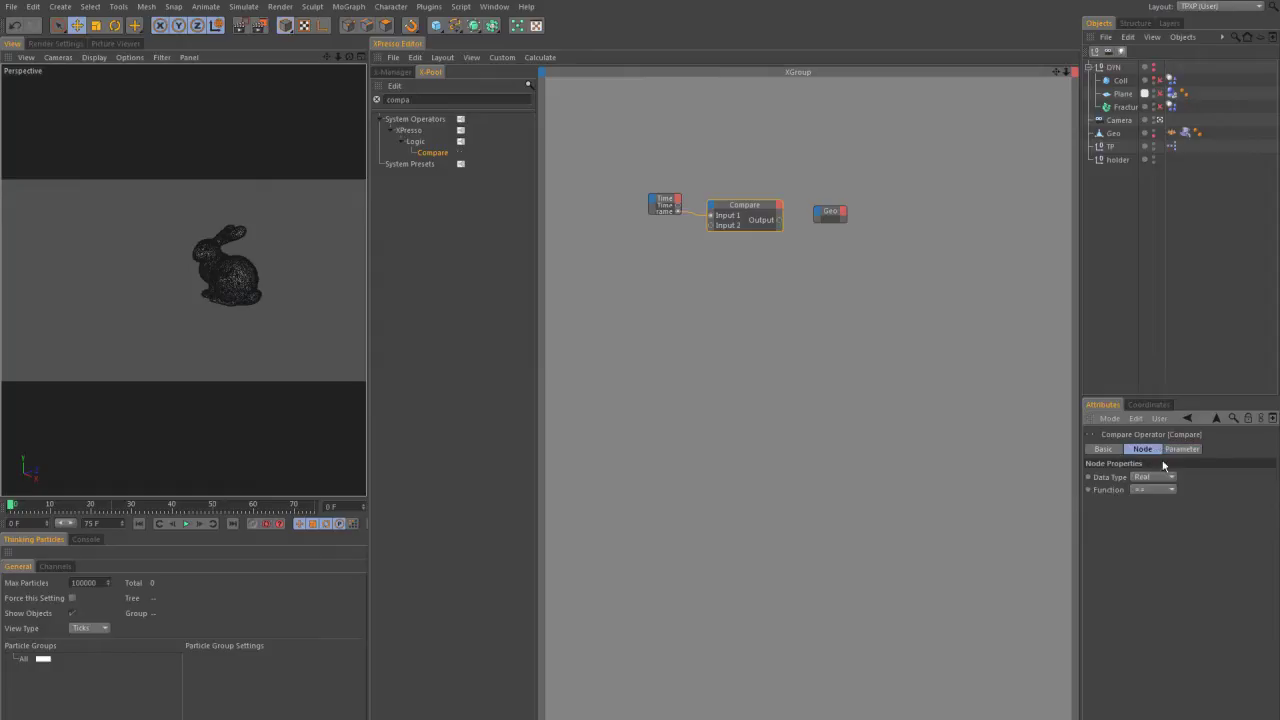
# Step: Add a PBorn node to the graph below the Compare node
pyautogui.click(830, 212)
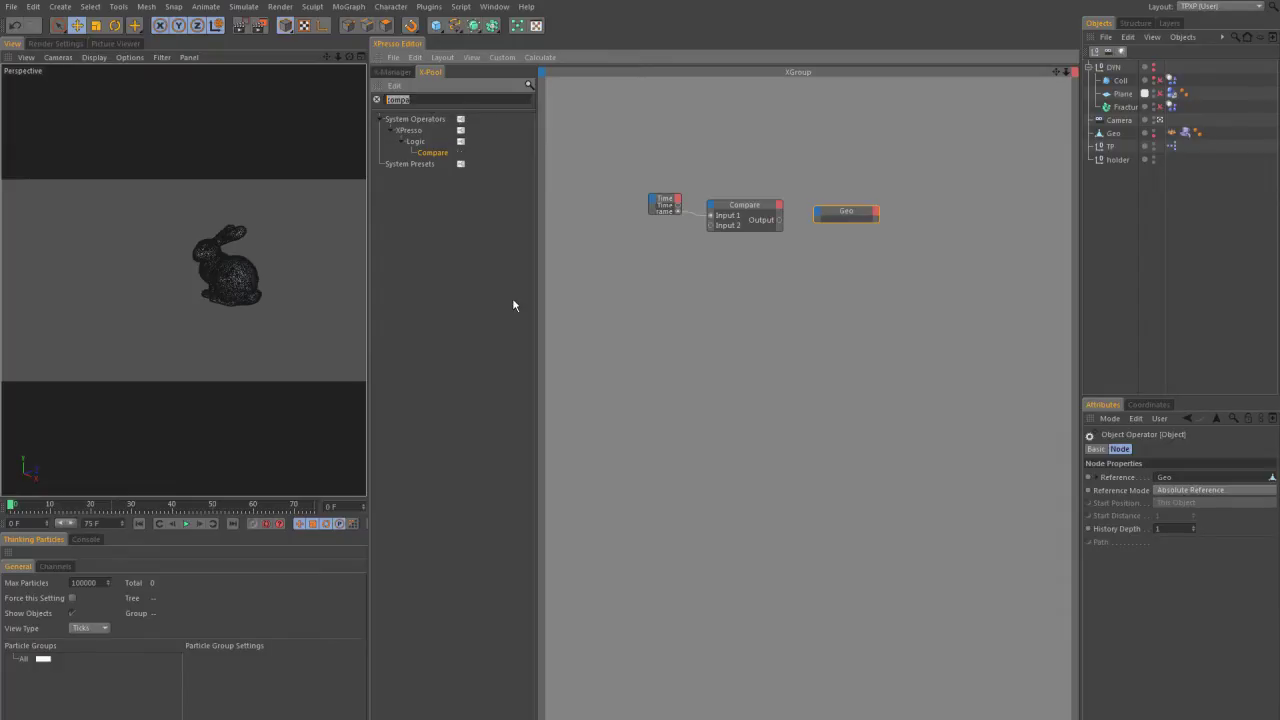
pyautogui.write('Pbo')
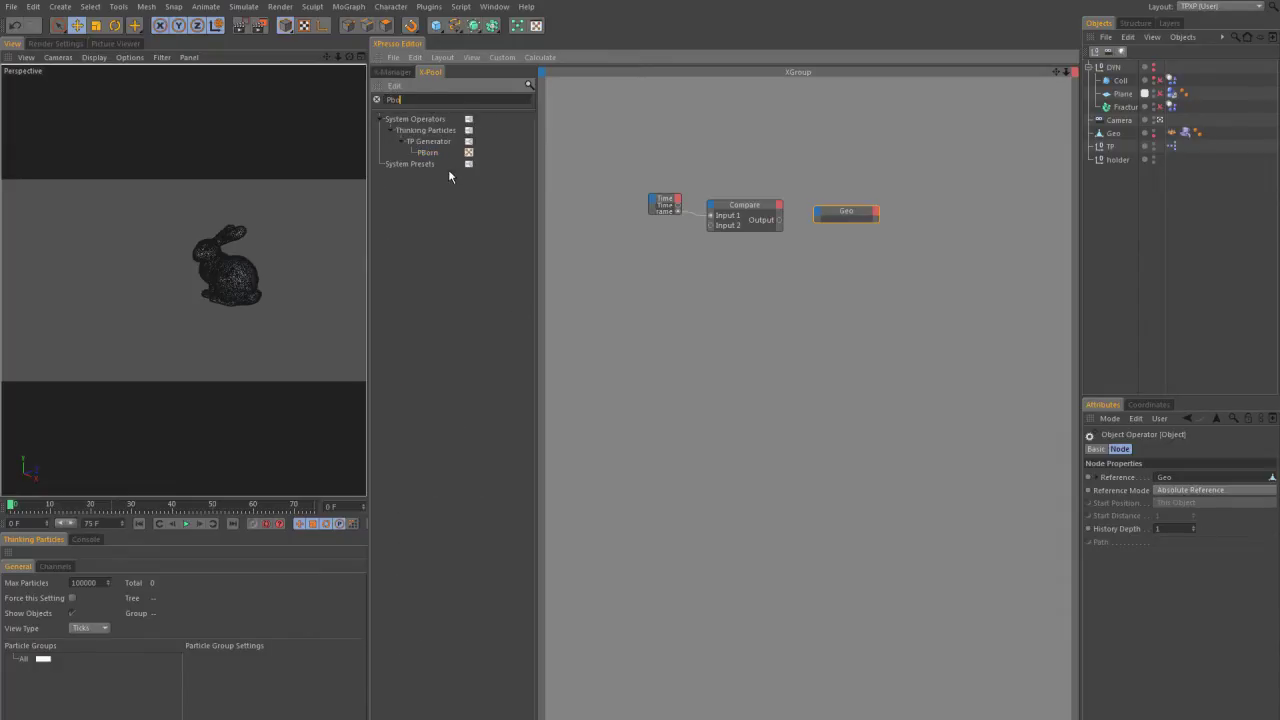
pyautogui.moveTo(427, 152); pyautogui.dragTo(725, 263)
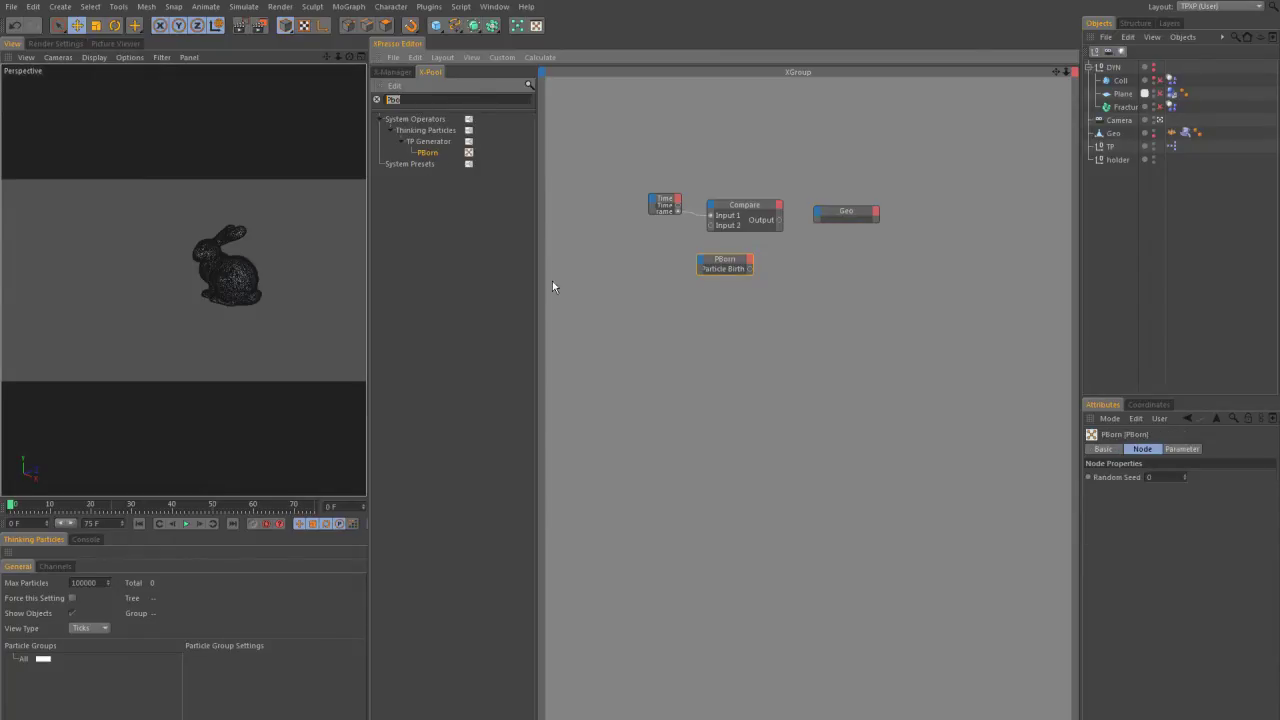
# Step: Add a PVolumePosition node with a Position output and arrange it beside the Geo node
pyautogui.write('Vol')
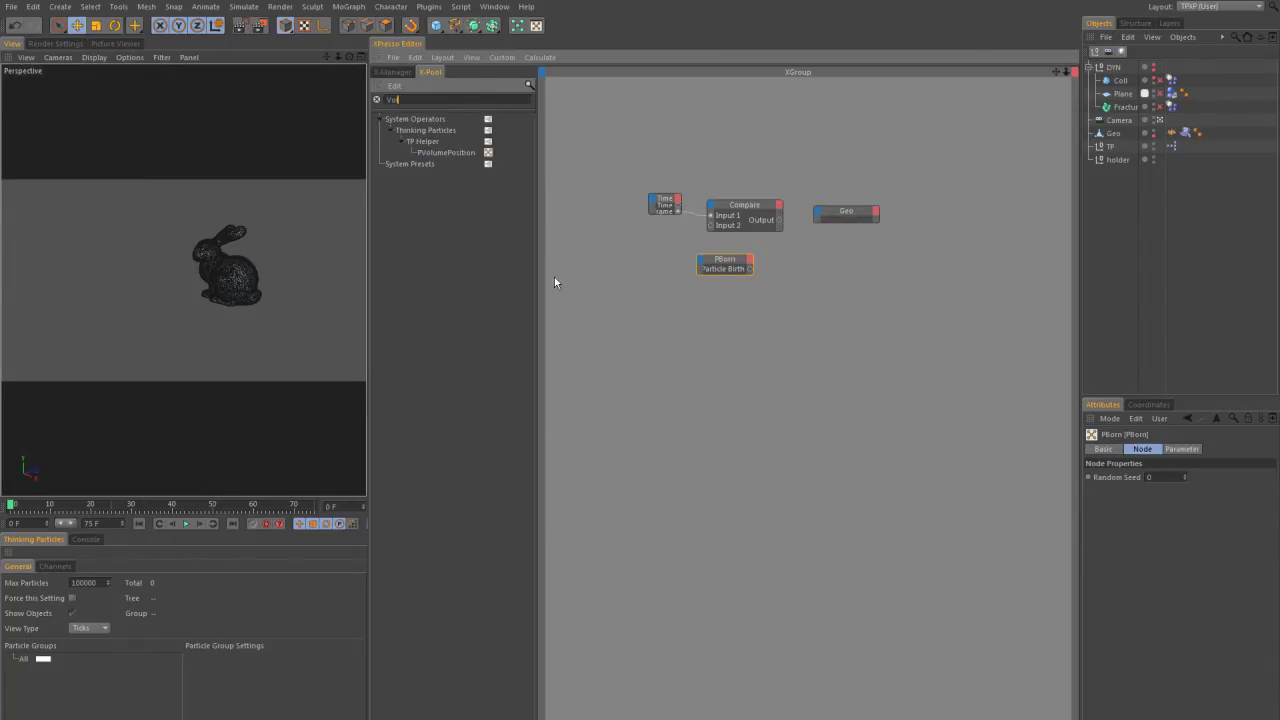
pyautogui.moveTo(827, 286); pyautogui.dragTo(752, 186)
pyautogui.click(807, 246)
pyautogui.moveTo(808, 250); pyautogui.dragTo(856, 200)
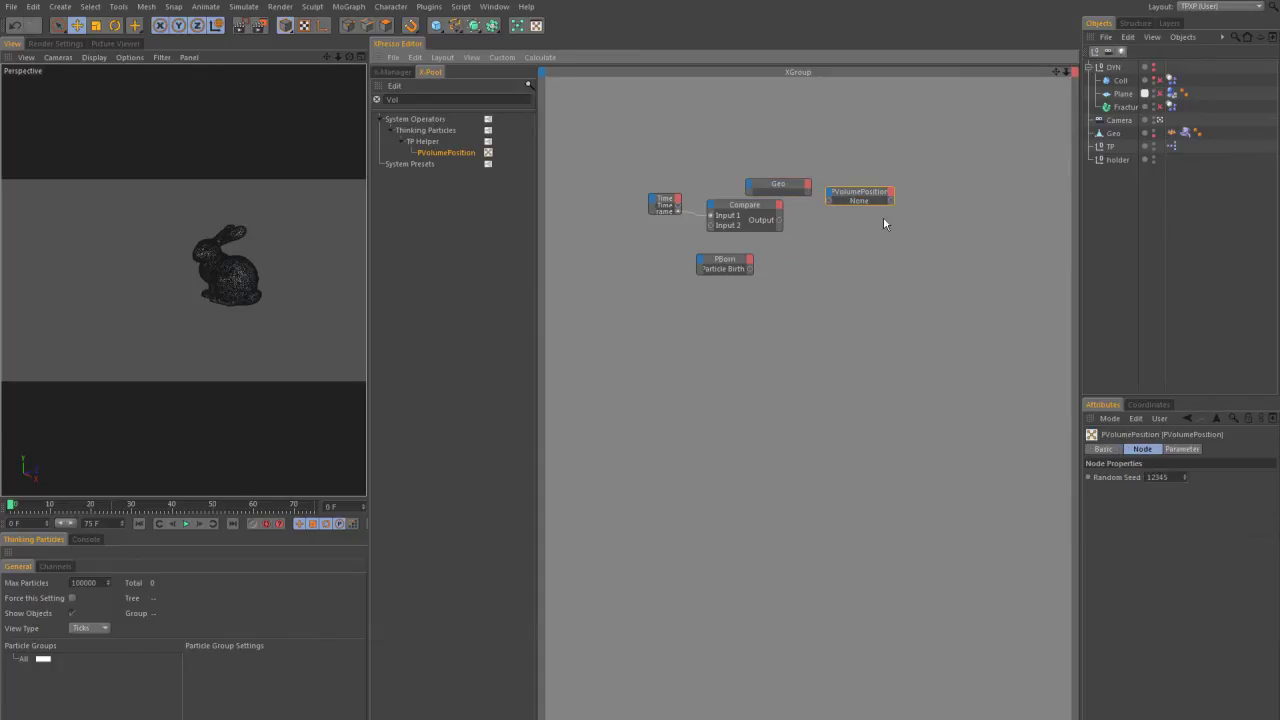
pyautogui.click(856, 200)
pyautogui.click(958, 270)
pyautogui.moveTo(806, 189); pyautogui.dragTo(857, 199)
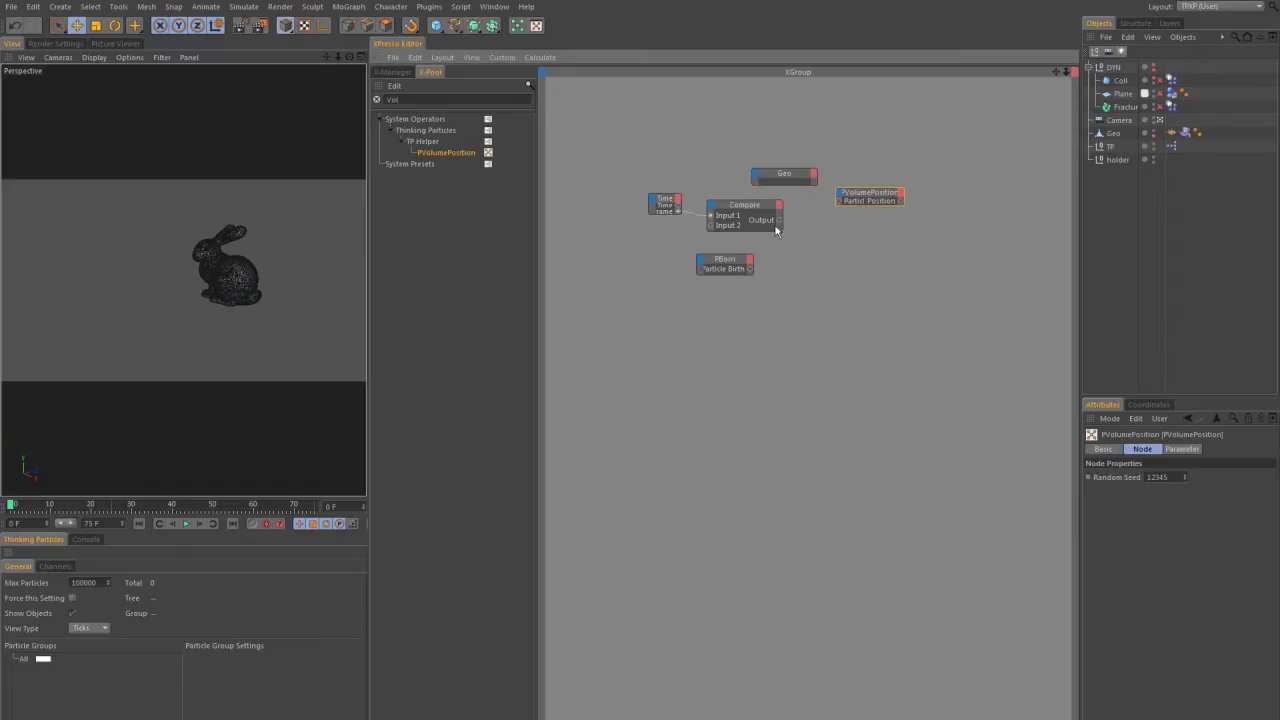
# Step: Connect Compare's Output to PBorn's On input and set PBorn to Shot birth type, 300 particles and a life of 1500 F
pyautogui.moveTo(734, 268); pyautogui.dragTo(884, 244)
pyautogui.click(821, 220)
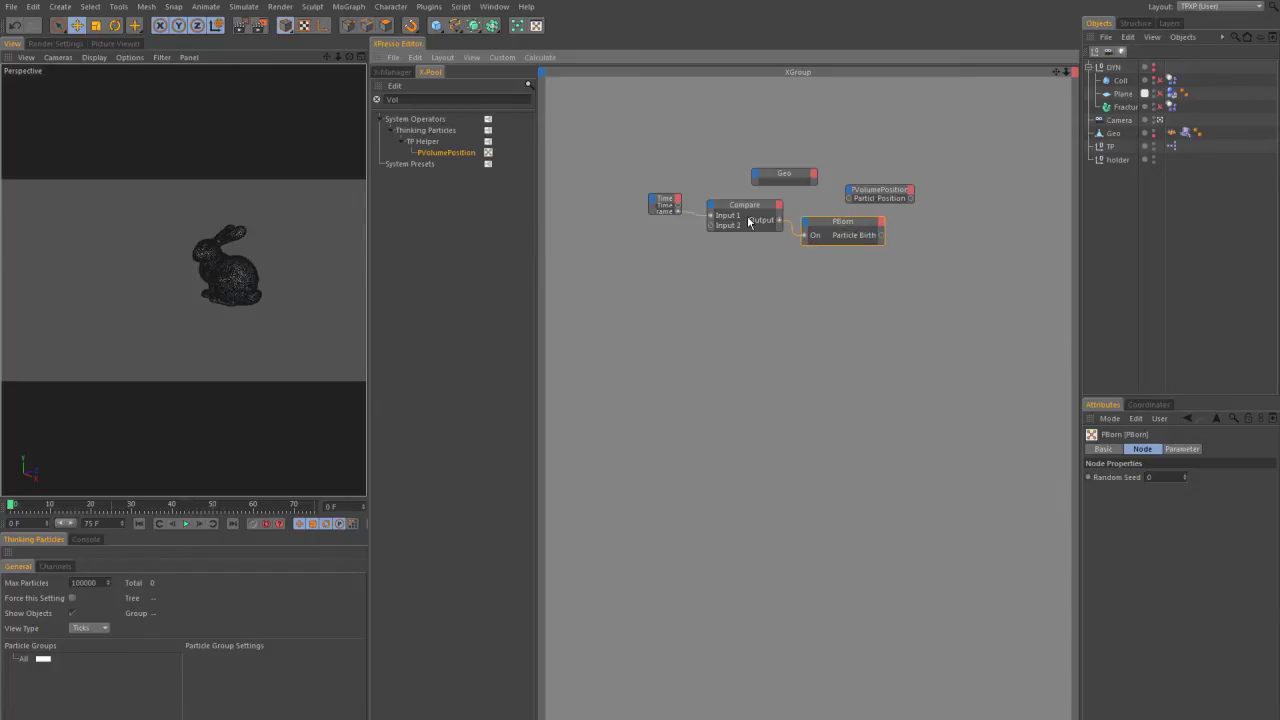
pyautogui.click(1182, 449)
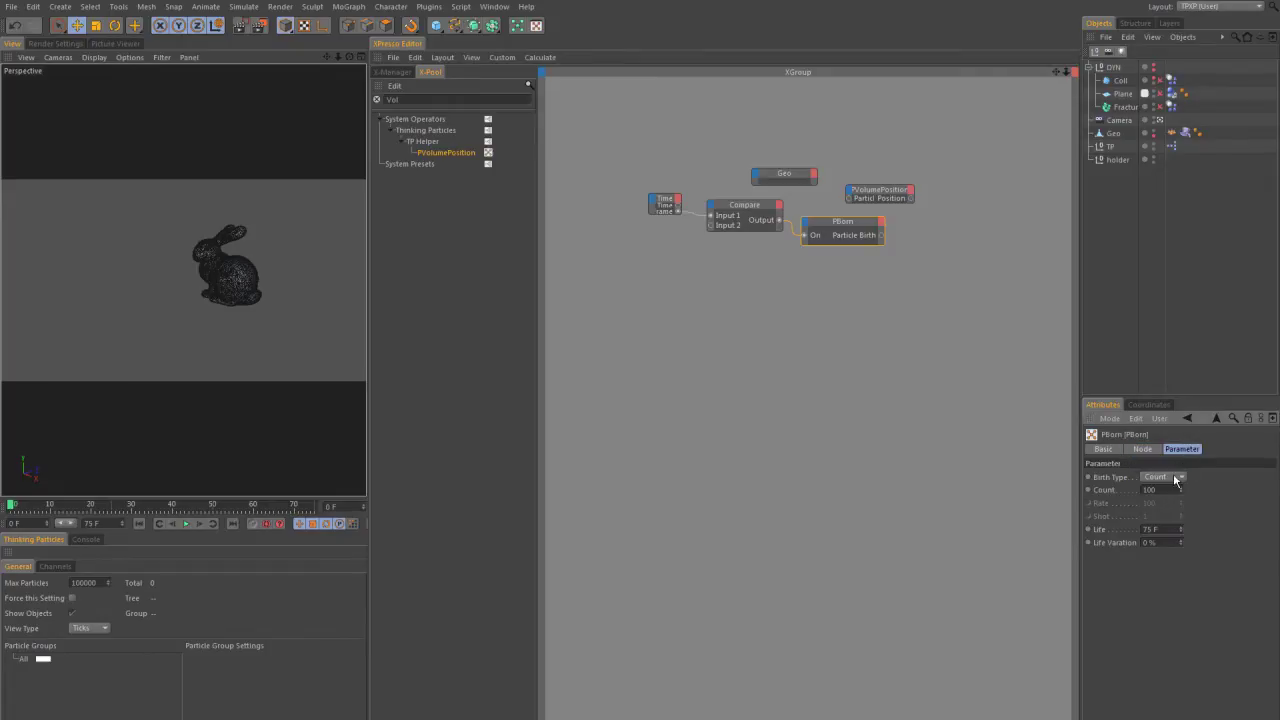
pyautogui.click(1160, 477)
pyautogui.click(1162, 518)
pyautogui.write('300')
pyautogui.press('Return')
# Step: Enlarge the PVolumePosition node and connect PBorn's Particle Birth output to its Particle input
pyautogui.moveTo(870, 197); pyautogui.dragTo(1011, 226)
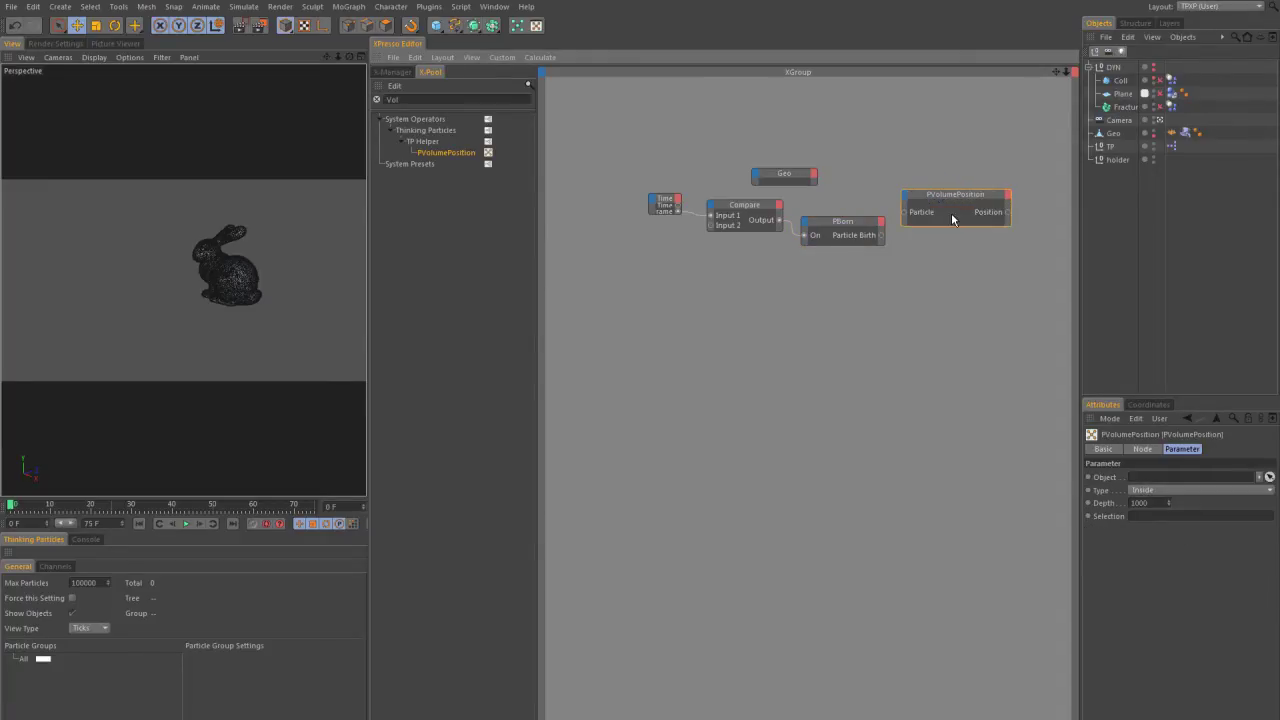
pyautogui.moveTo(905, 214); pyautogui.dragTo(906, 212)
pyautogui.moveTo(935, 191); pyautogui.dragTo(942, 189)
# Step: Connect a new Object output on Geo to a new Object input on PVolumePosition, and place Geo below PBorn
pyautogui.moveTo(792, 174); pyautogui.dragTo(835, 179)
pyautogui.click(858, 180)
pyautogui.click(873, 240)
pyautogui.click(857, 184)
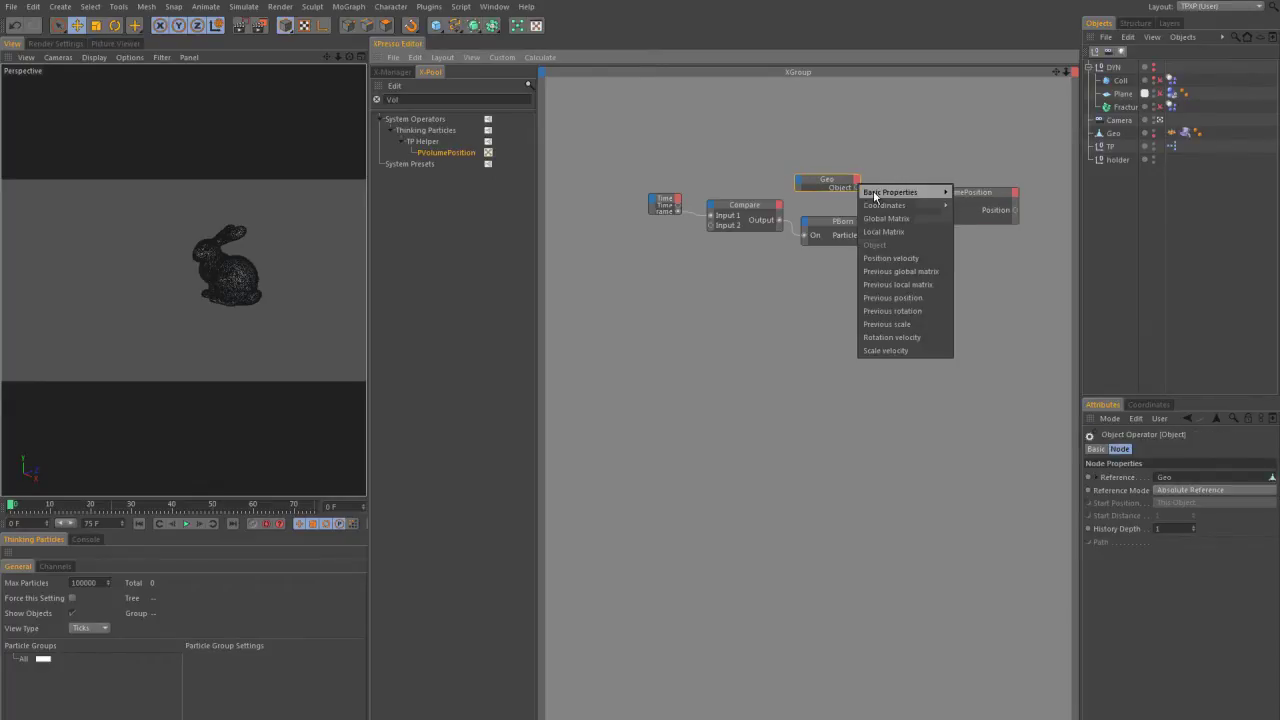
pyautogui.click(857, 188)
pyautogui.moveTo(920, 198); pyautogui.dragTo(918, 200)
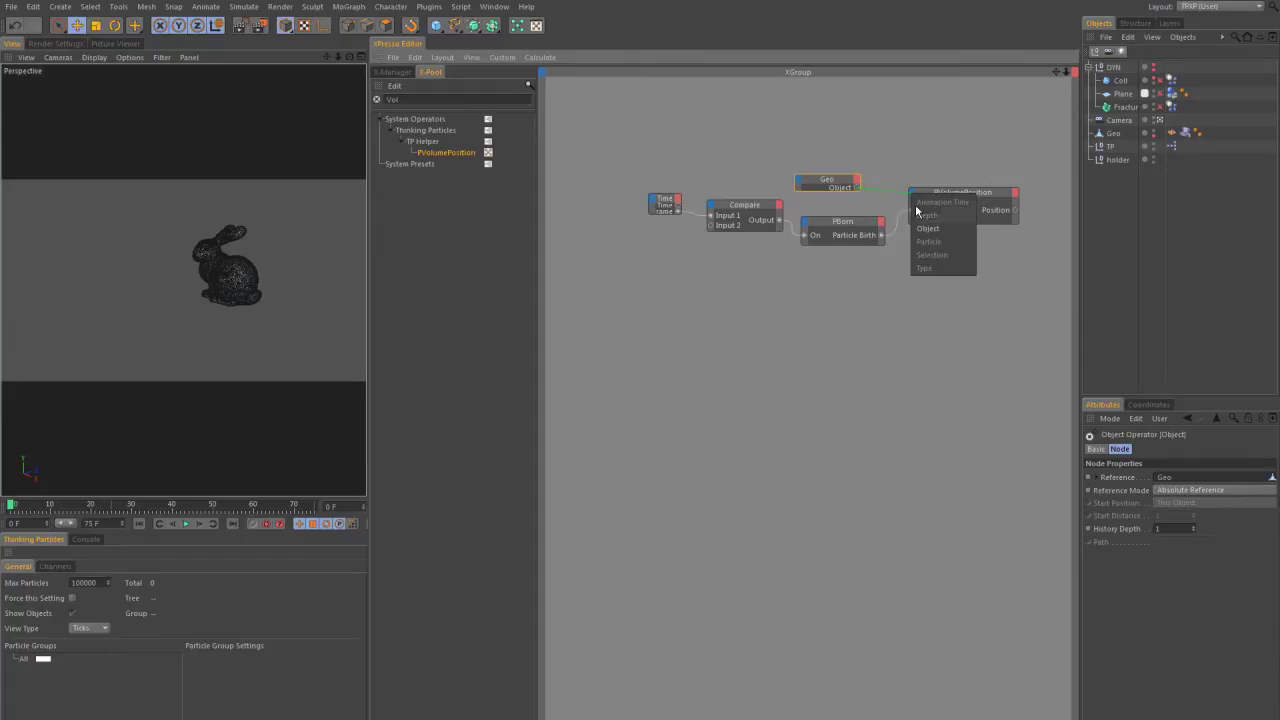
pyautogui.click(922, 235)
pyautogui.moveTo(823, 181); pyautogui.dragTo(849, 272)
pyautogui.click(842, 220)
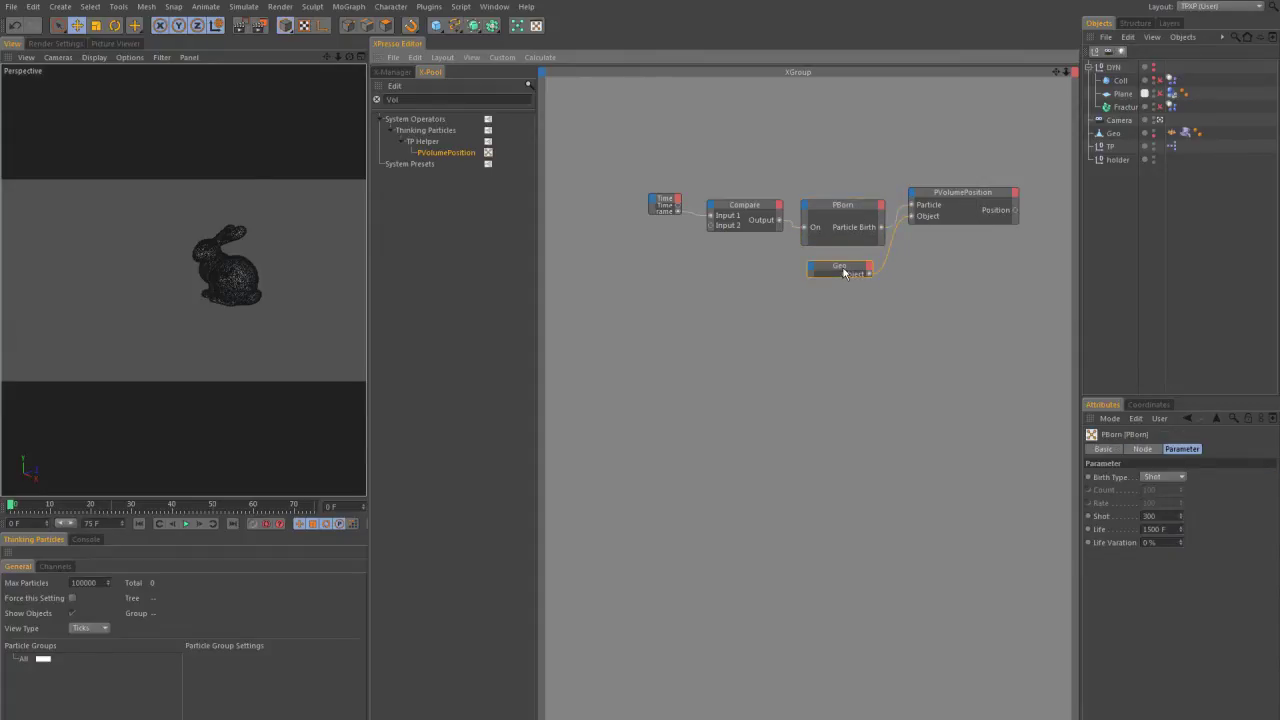
# Step: Add a PSetData node, shift the existing node network to make room, and place PSetData beside PVolumePosition
pyautogui.write('Pse')
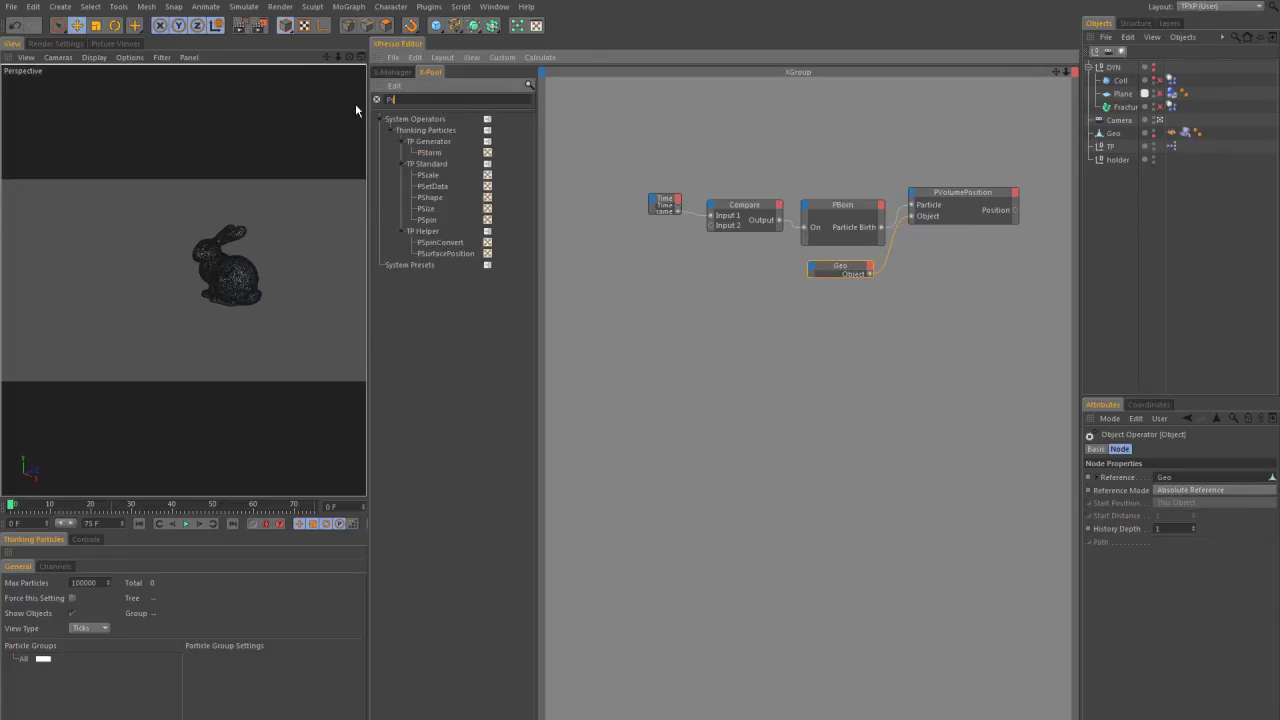
pyautogui.moveTo(434, 155); pyautogui.dragTo(1052, 206)
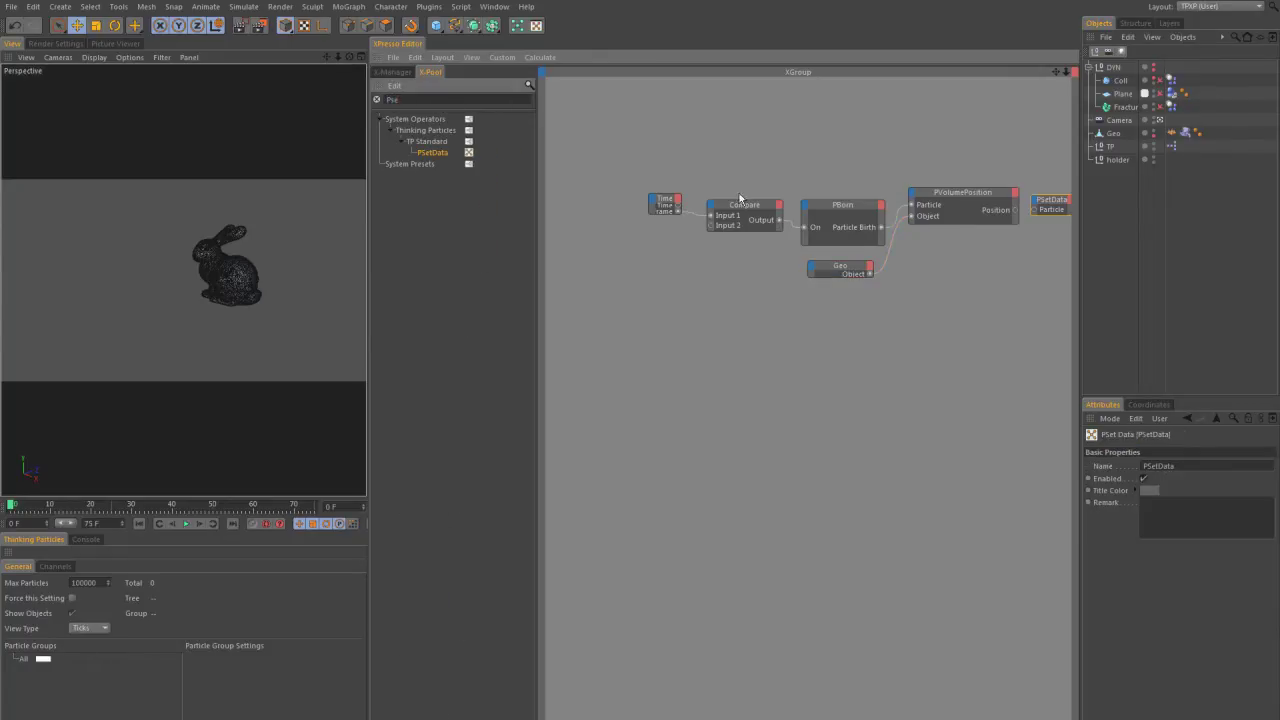
pyautogui.moveTo(652, 160); pyautogui.dragTo(1022, 278)
pyautogui.click(922, 203)
pyautogui.moveTo(708, 166); pyautogui.dragTo(935, 240)
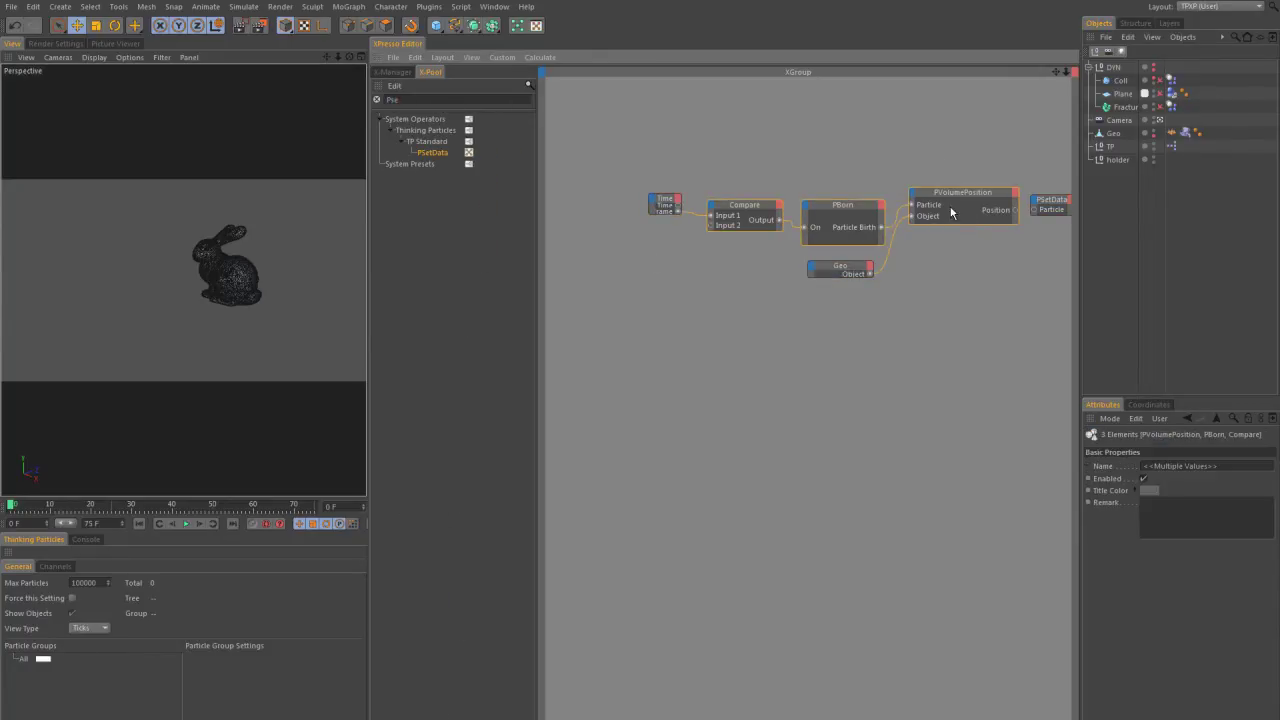
pyautogui.moveTo(951, 195)
pyautogui.mouseDown()
pyautogui.moveTo(832, 203)
pyautogui.moveTo(938, 193)
pyautogui.mouseUp()
pyautogui.moveTo(651, 163); pyautogui.dragTo(1012, 297)
pyautogui.moveTo(957, 204); pyautogui.dragTo(853, 198)
pyautogui.click(987, 230)
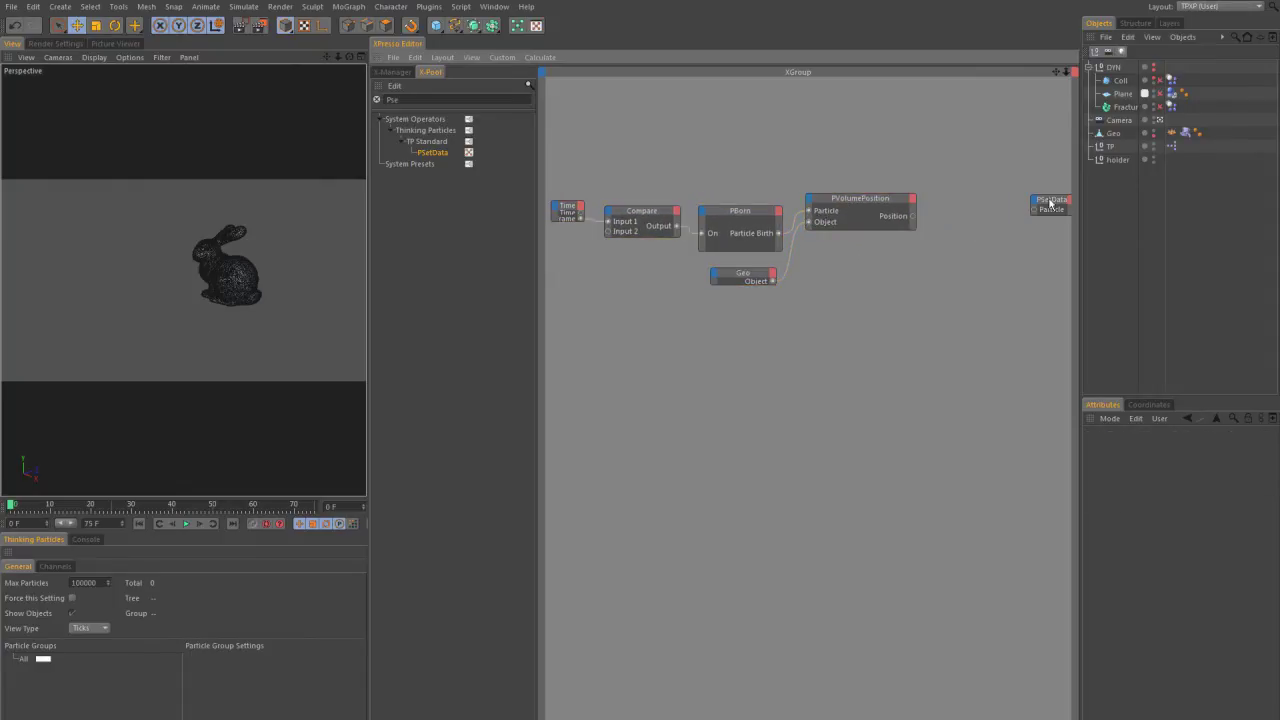
pyautogui.click(1033, 208)
pyautogui.moveTo(1033, 208); pyautogui.dragTo(960, 209)
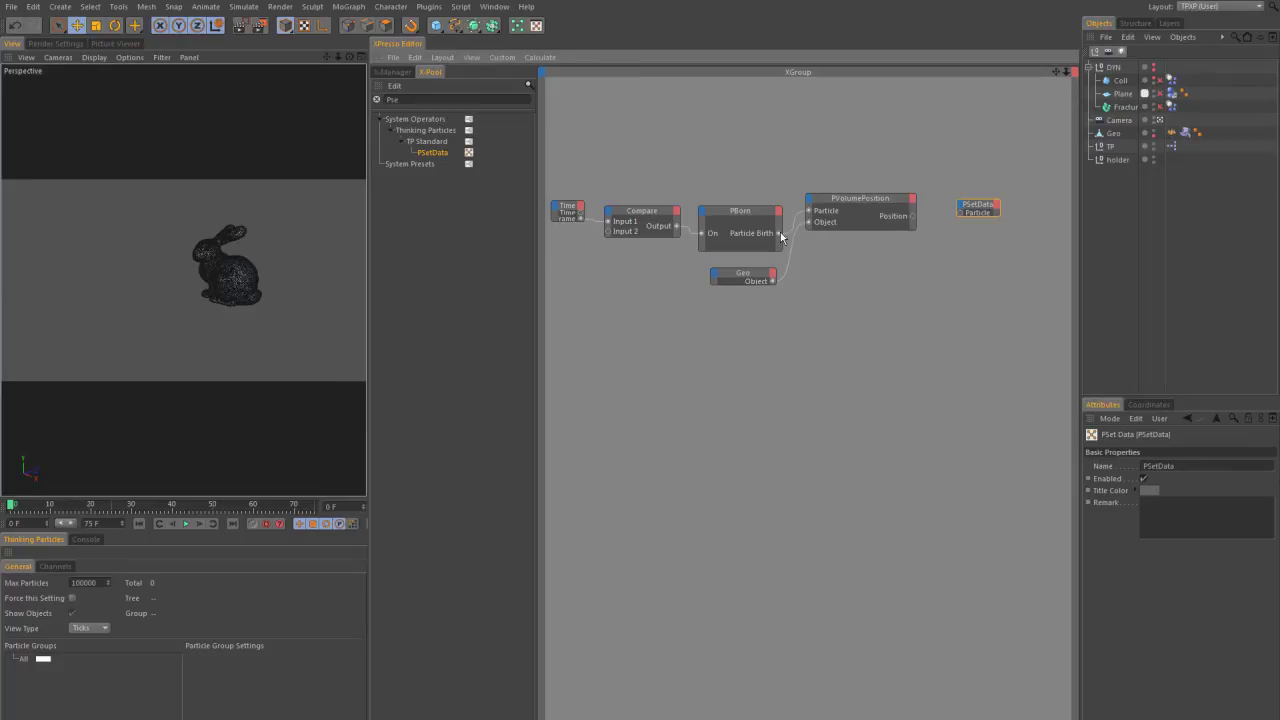
# Step: Connect PBorn's Particle Birth output to PSetData's Particle input and PVolumePosition's Position output to a new Position input on PSetData
pyautogui.moveTo(779, 233); pyautogui.dragTo(978, 215)
pyautogui.click(981, 213)
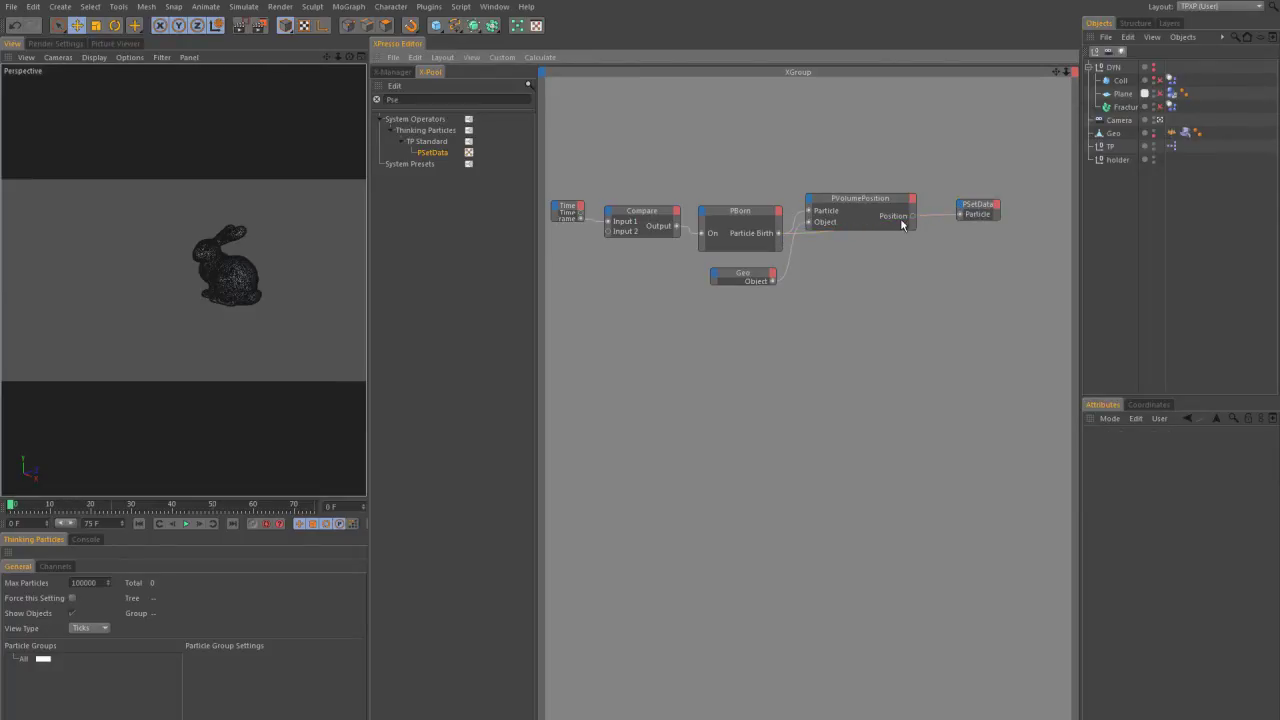
pyautogui.click(961, 207)
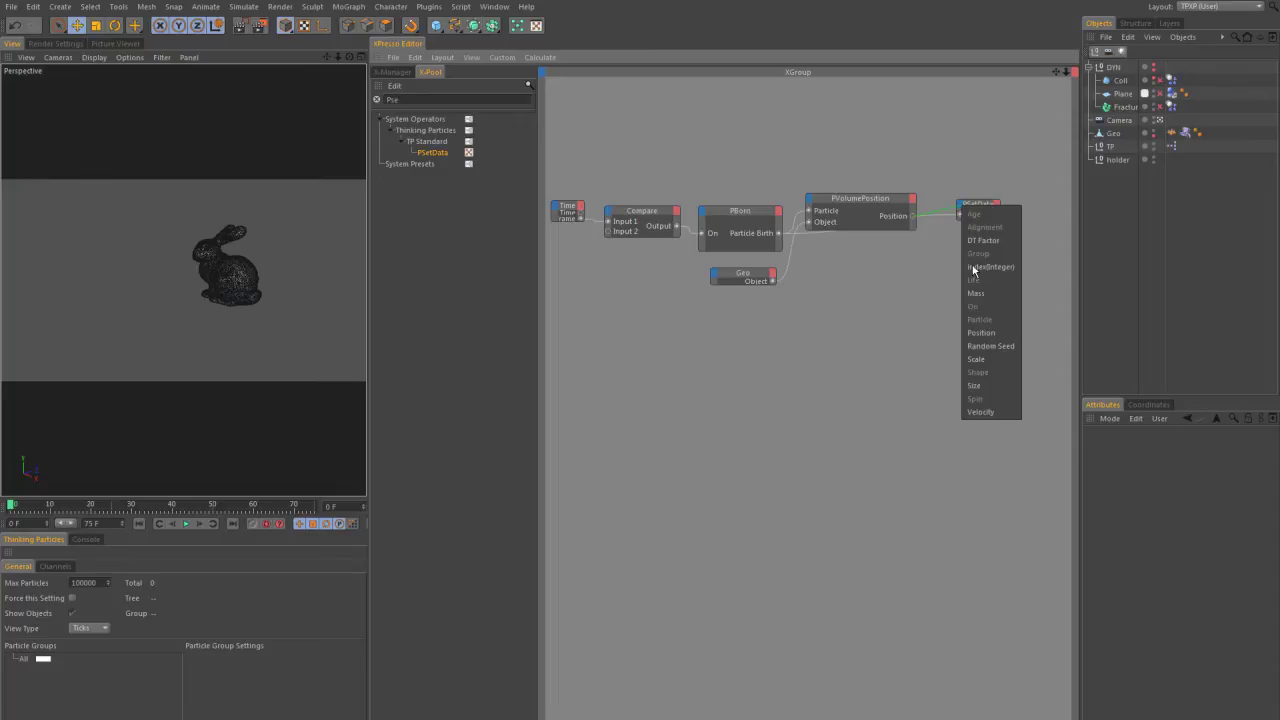
pyautogui.click(984, 331)
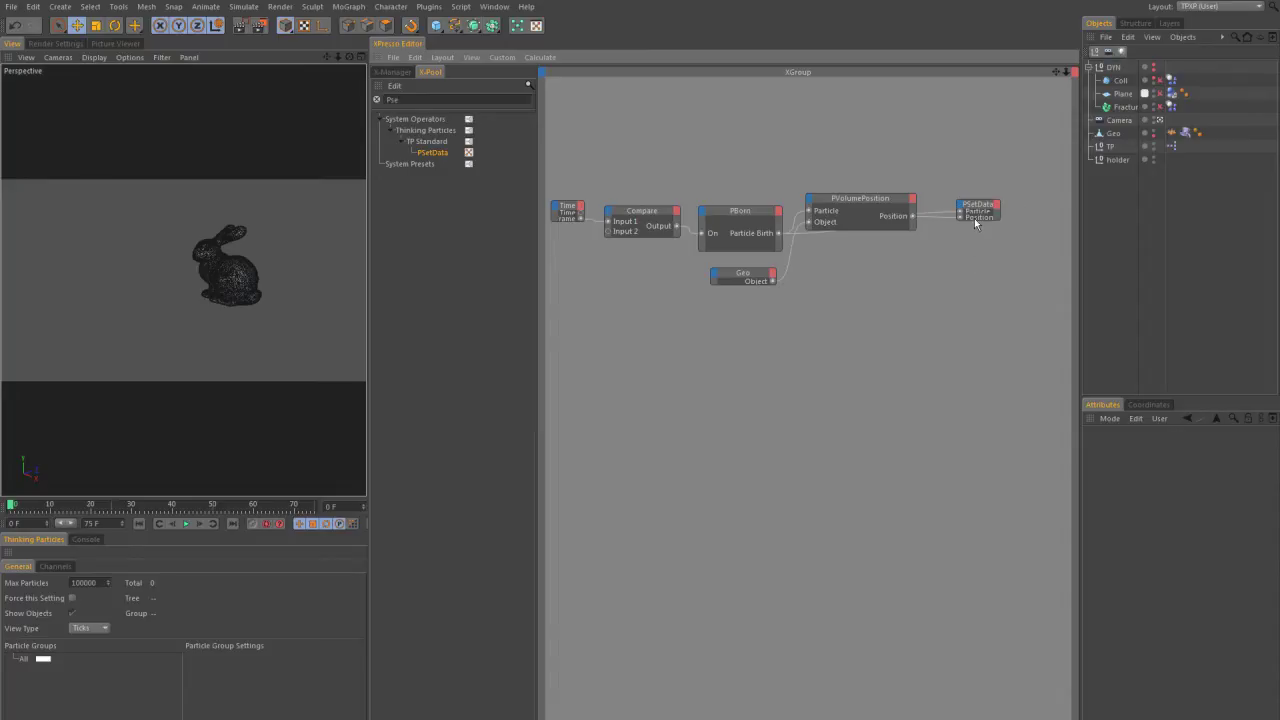
# Step: Tidy the network by enlarging PSetData, lowering PVolumePosition, raising PBorn, and removing the Time node's unused port
pyautogui.moveTo(974, 220); pyautogui.dragTo(974, 244)
pyautogui.moveTo(865, 203); pyautogui.dragTo(881, 244)
pyautogui.moveTo(761, 233); pyautogui.dragTo(771, 222)
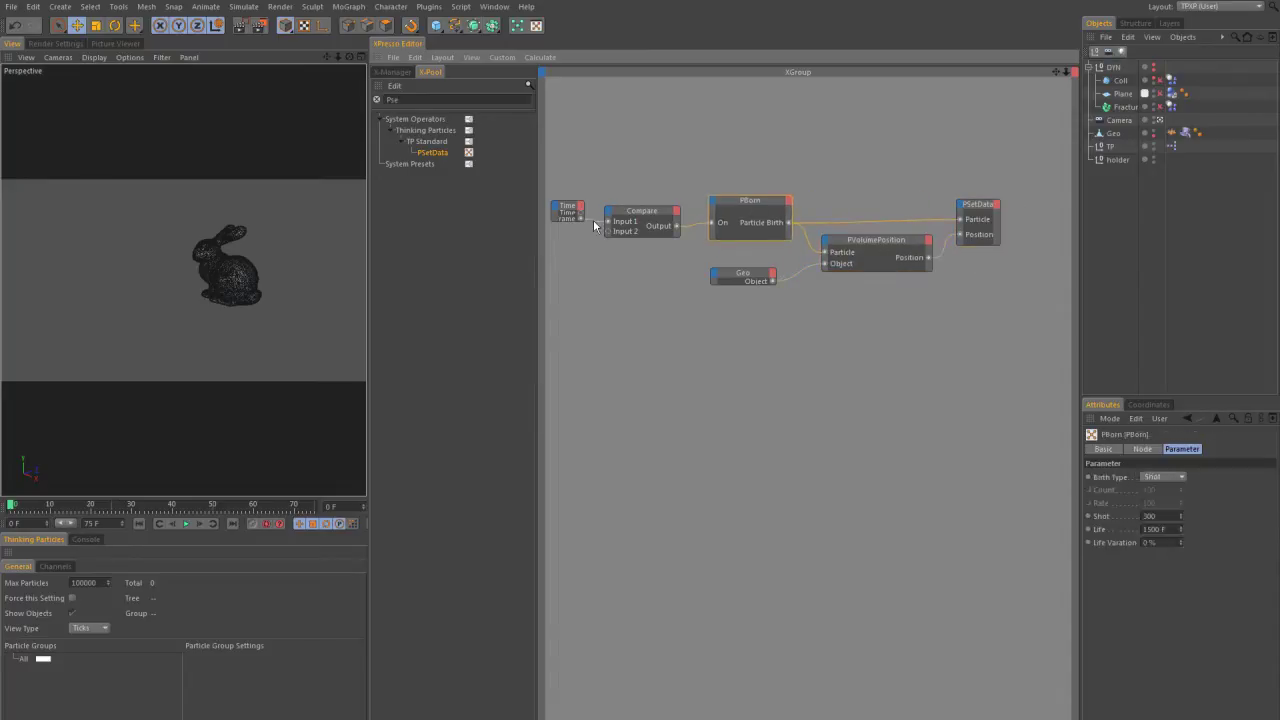
pyautogui.moveTo(566, 212)
pyautogui.mouseDown()
pyautogui.moveTo(586, 207)
pyautogui.moveTo(564, 207)
pyautogui.mouseUp()
pyautogui.rightClick(566, 213)
pyautogui.click(586, 259)
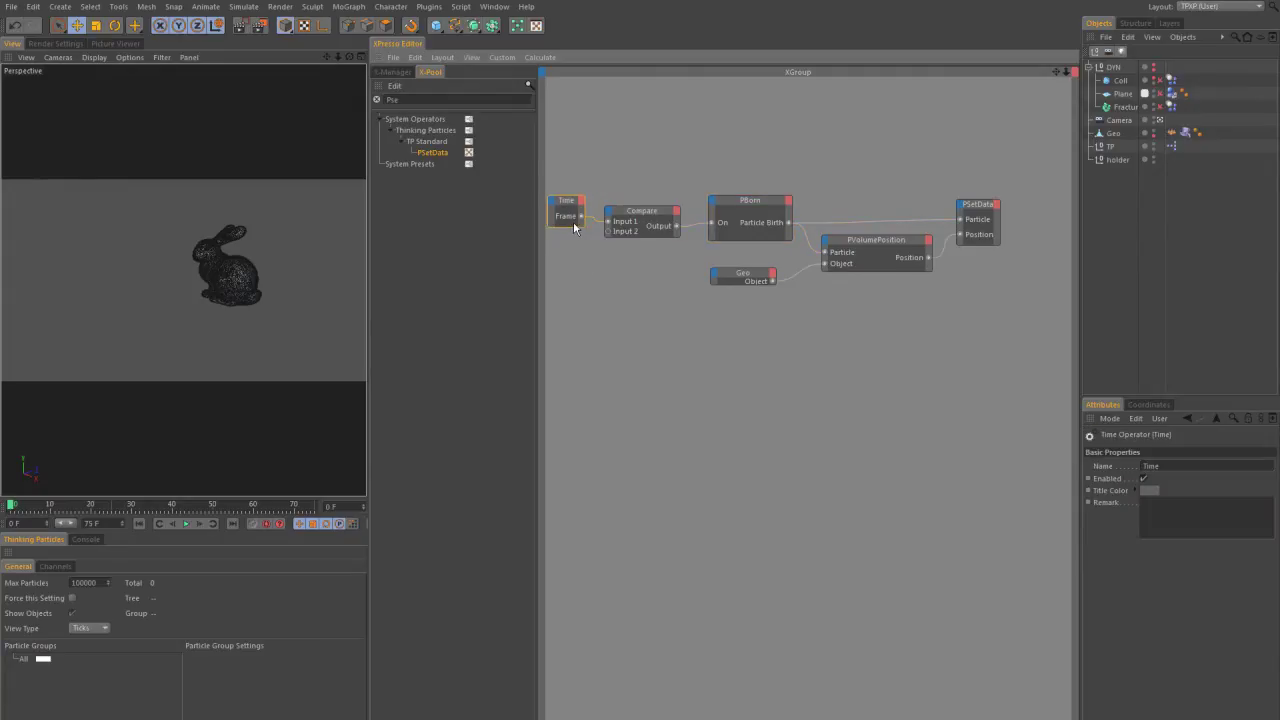
# Step: Review the Compare, PBorn and PVolumePosition nodes, nudging Geo closer beneath PBorn
pyautogui.click(643, 218)
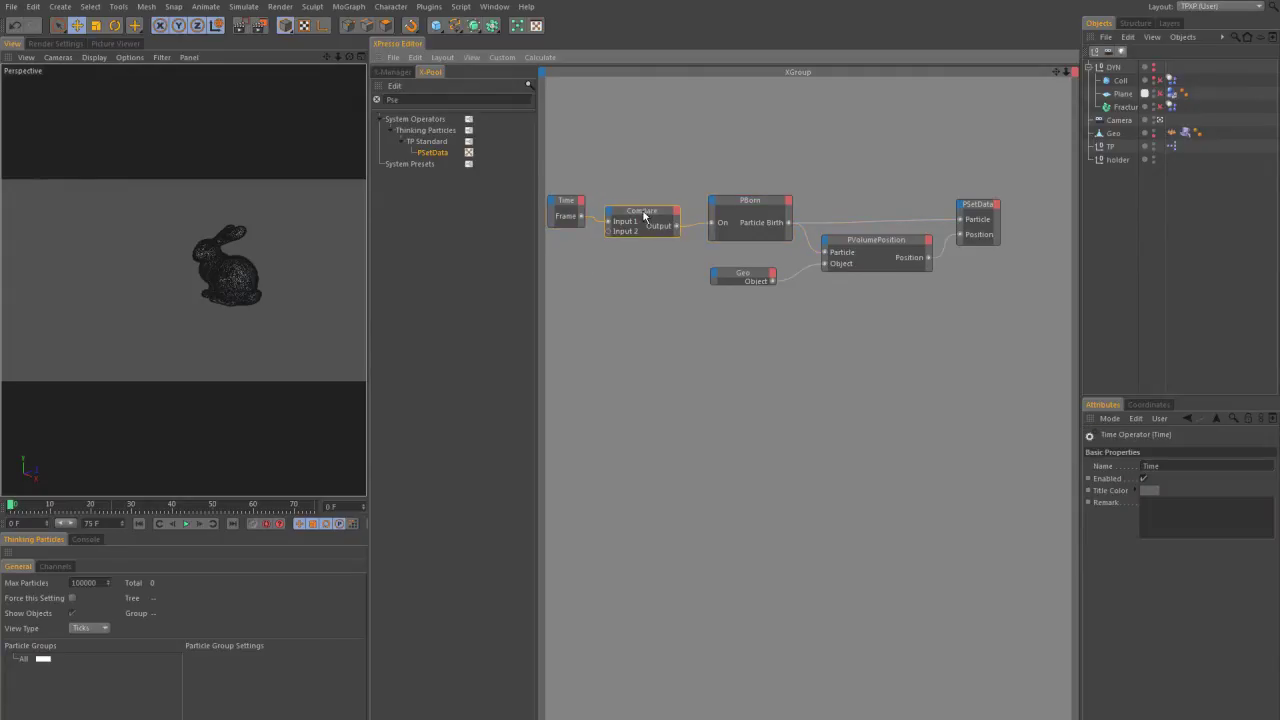
pyautogui.click(754, 220)
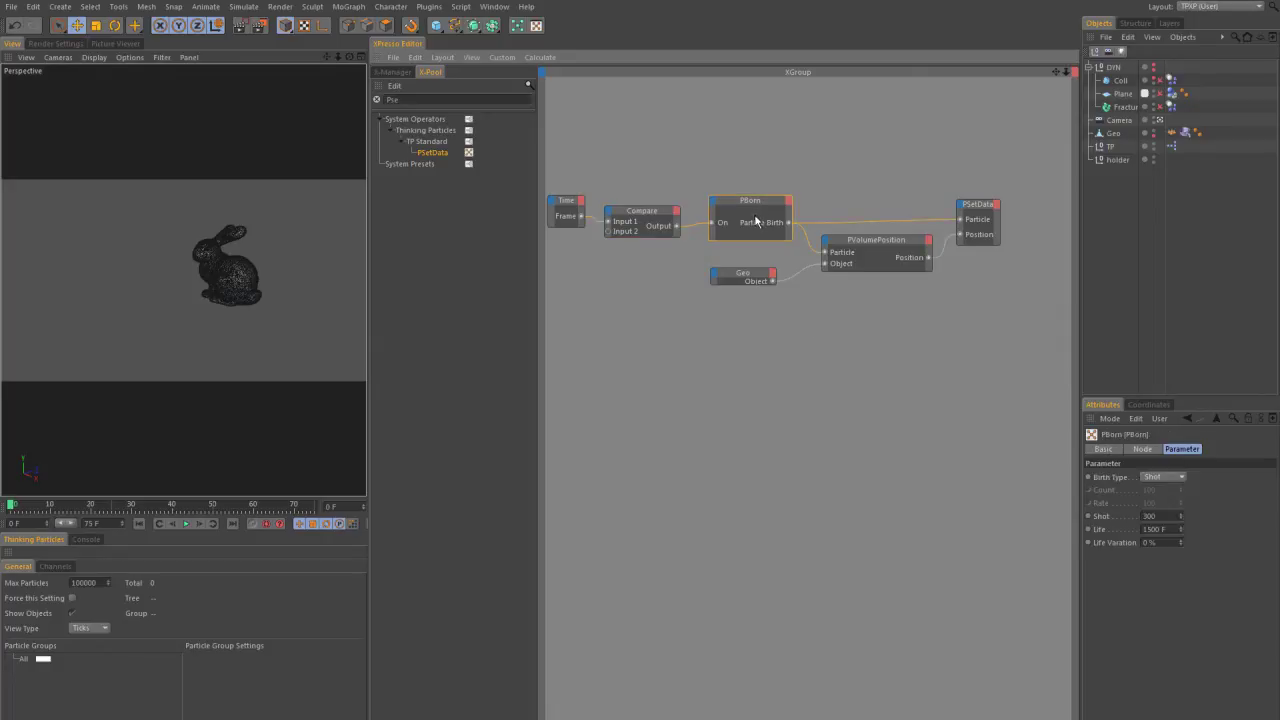
pyautogui.click(1150, 518)
pyautogui.moveTo(742, 281); pyautogui.dragTo(752, 273)
pyautogui.click(875, 254)
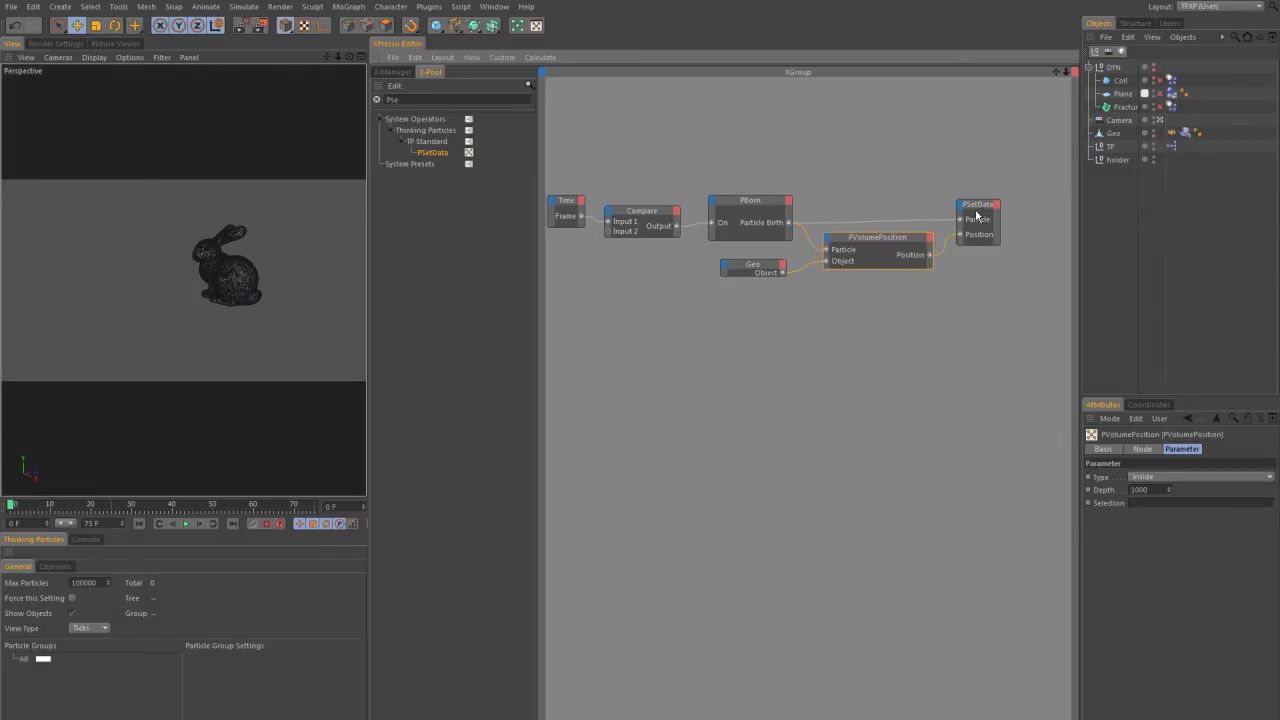
# Step: Enable the XPresso tag on the TP object and play the animation to birth the particles
pyautogui.click(1114, 135)
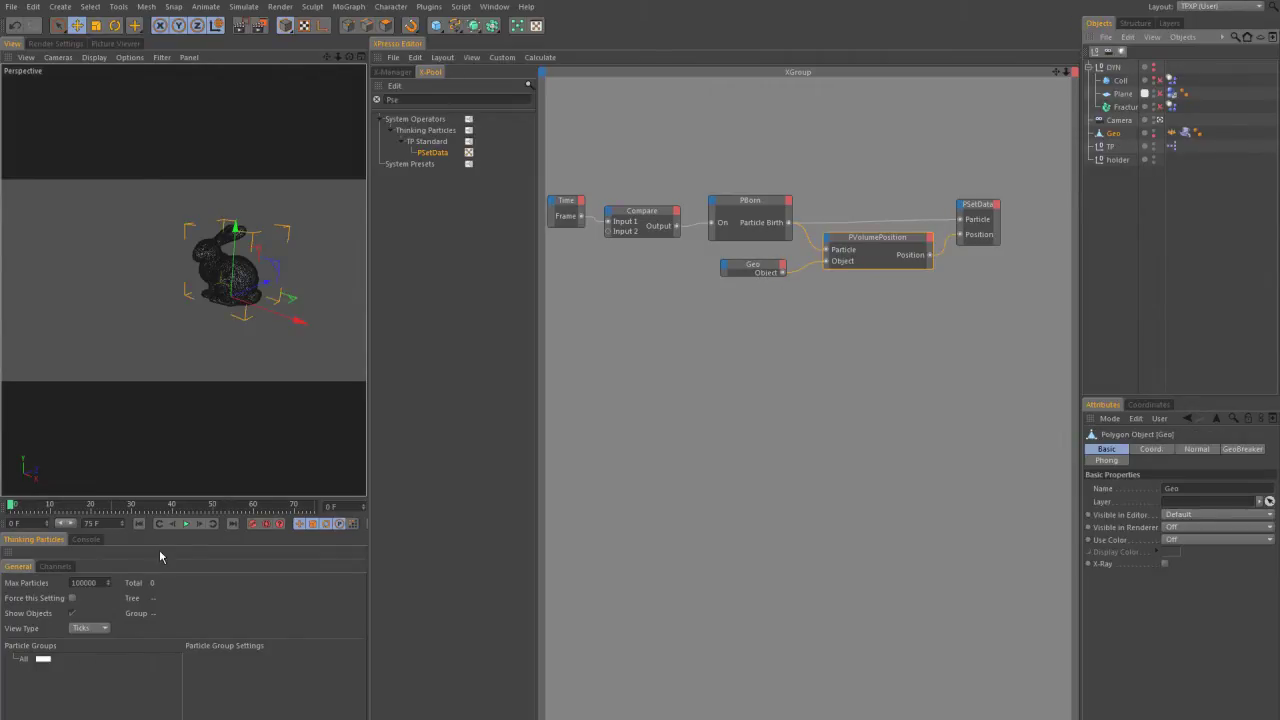
pyautogui.click(186, 524)
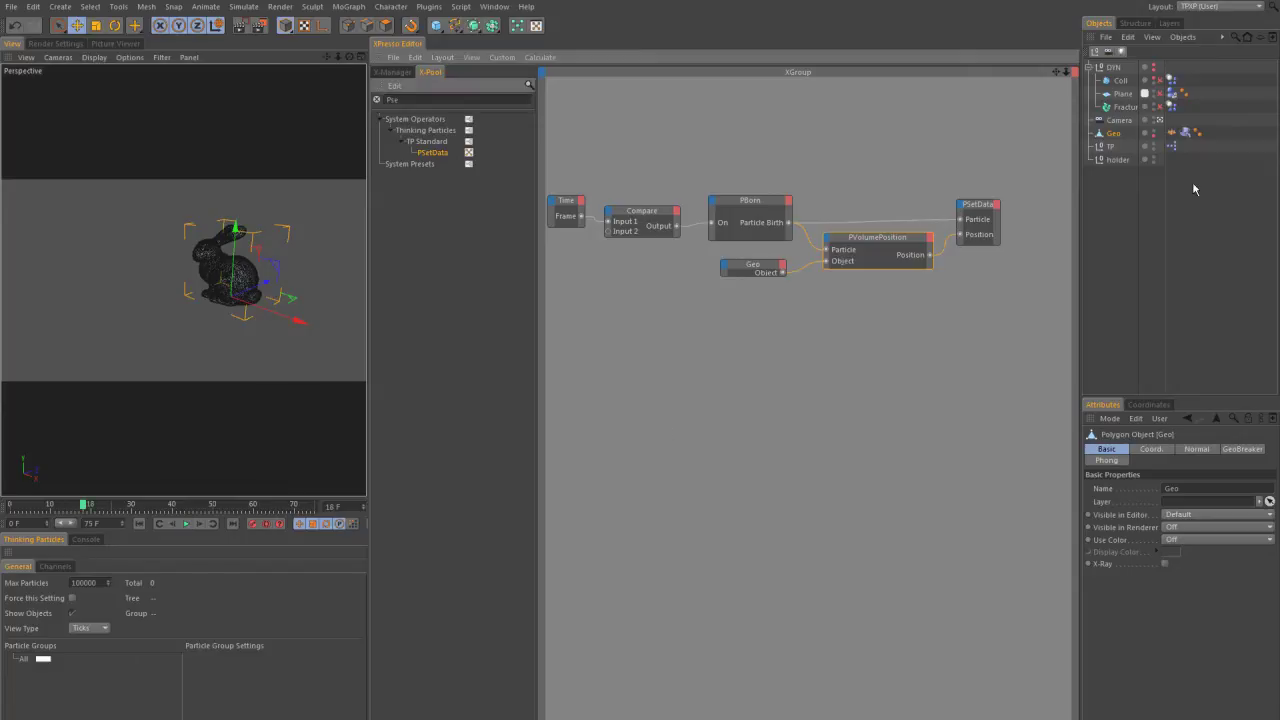
pyautogui.click(1173, 149)
pyautogui.click(1171, 147)
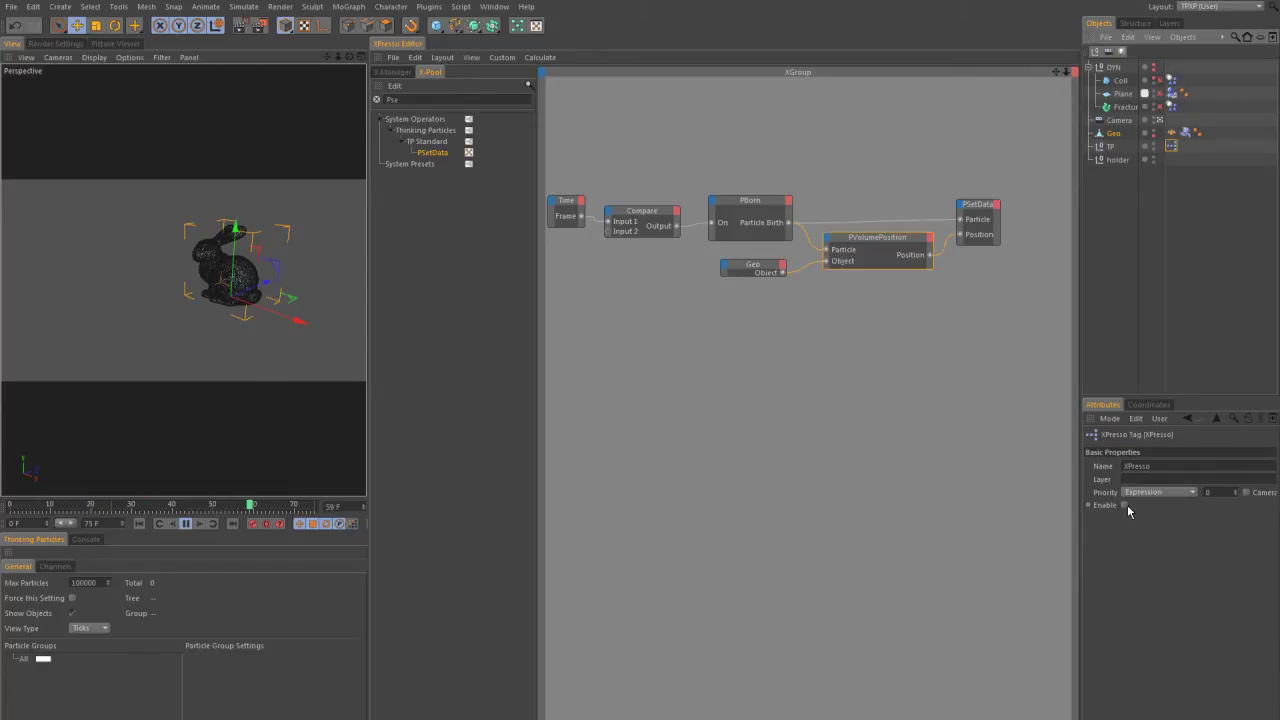
pyautogui.click(187, 525)
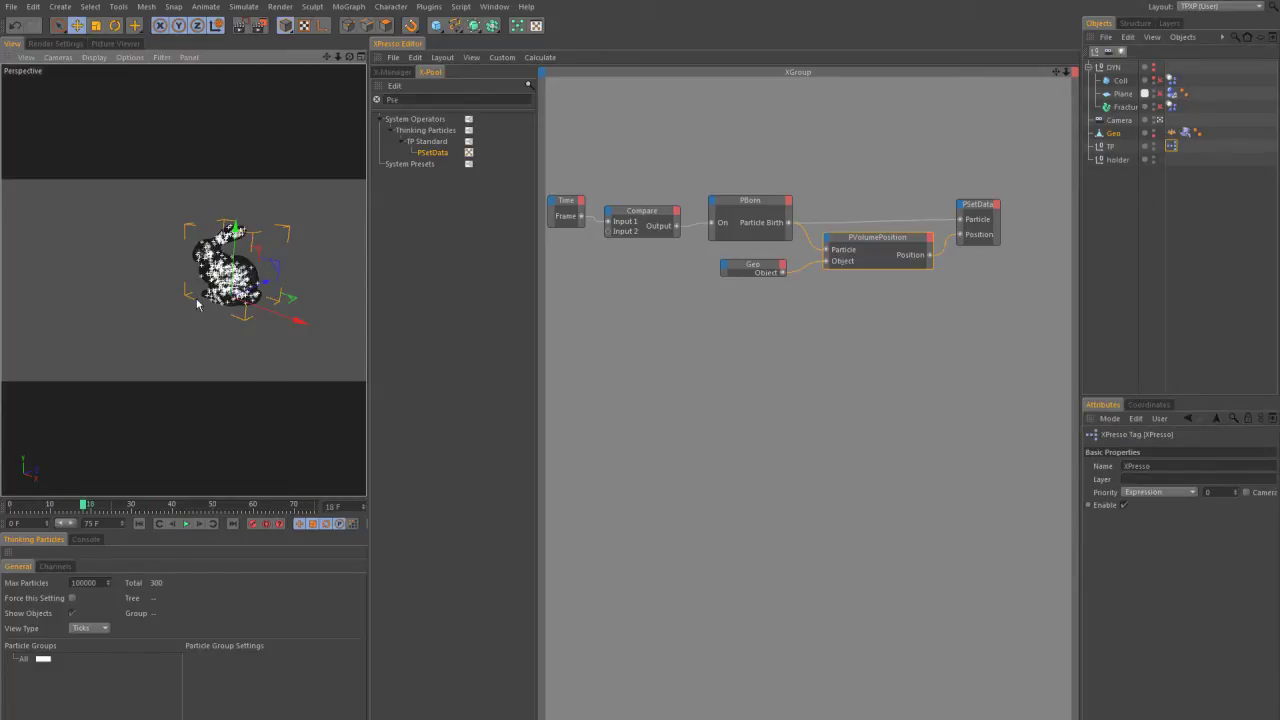
# Step: Inspect the particles inside the bunny mesh from different angles in a widened viewport and select the Geo object
pyautogui.scroll(5, 222, 297)
pyautogui.scroll(-5, 222, 297)
pyautogui.keyDown('alt'); pyautogui.moveTo(200, 308); pyautogui.dragTo(239, 299); pyautogui.keyUp('alt')
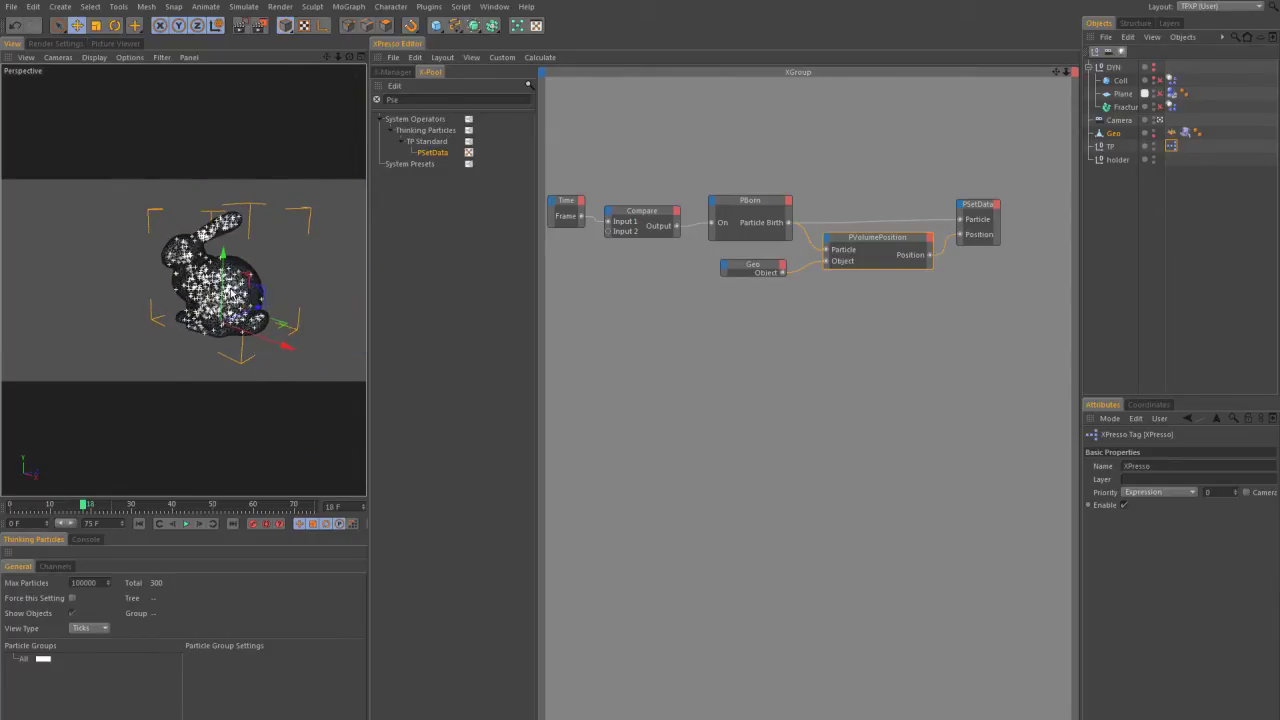
pyautogui.scroll(5, 208, 300)
pyautogui.scroll(-4, 208, 300)
pyautogui.moveTo(224, 303)
pyautogui.keyDown('alt'); pyautogui.mouseDown()
pyautogui.moveTo(274, 302)
pyautogui.moveTo(209, 318)
pyautogui.mouseUp(); pyautogui.keyUp('alt')
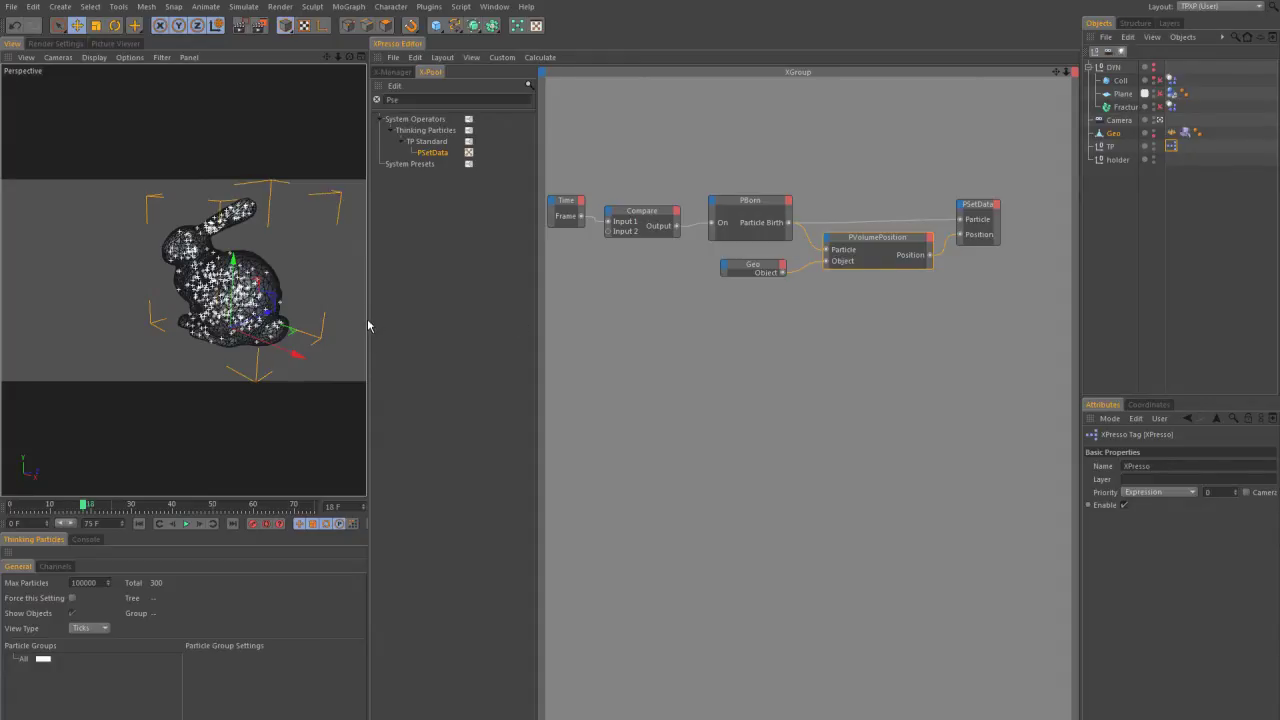
pyautogui.moveTo(368, 326); pyautogui.dragTo(500, 329)
pyautogui.click(1112, 133)
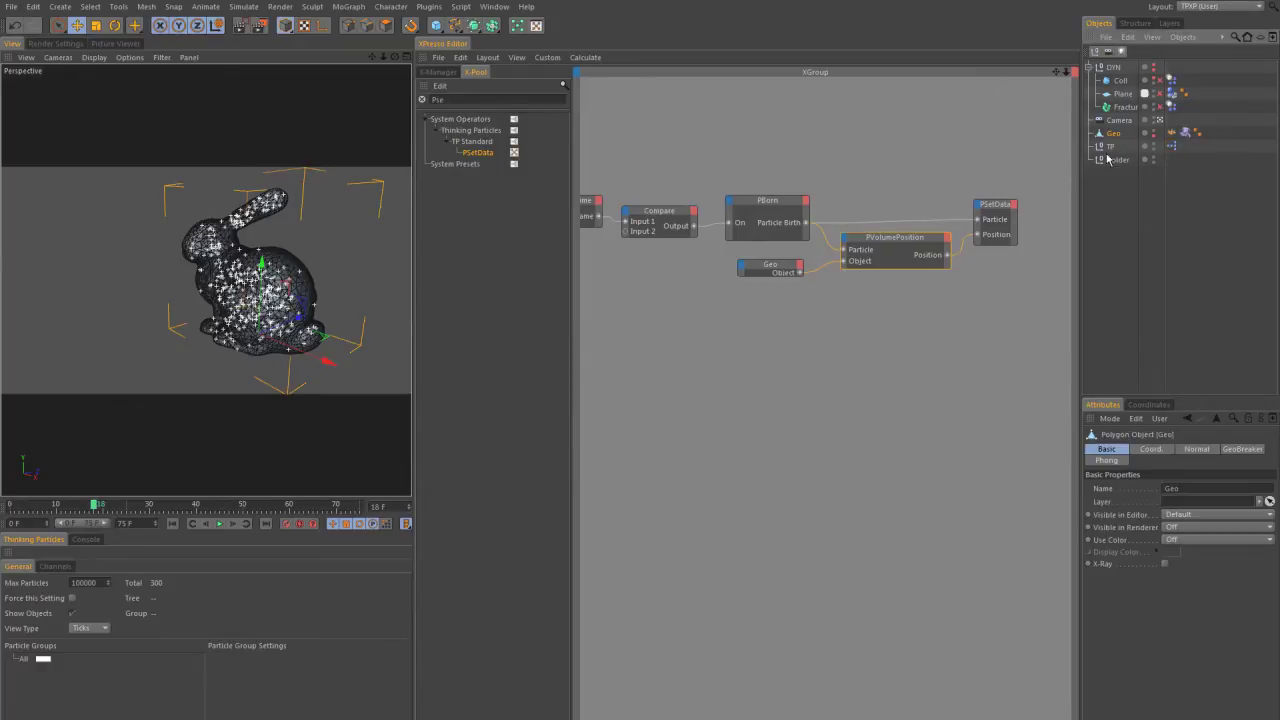
# Step: Add two particle groups under All and name them 0 and 1
pyautogui.rightClick(22, 661)
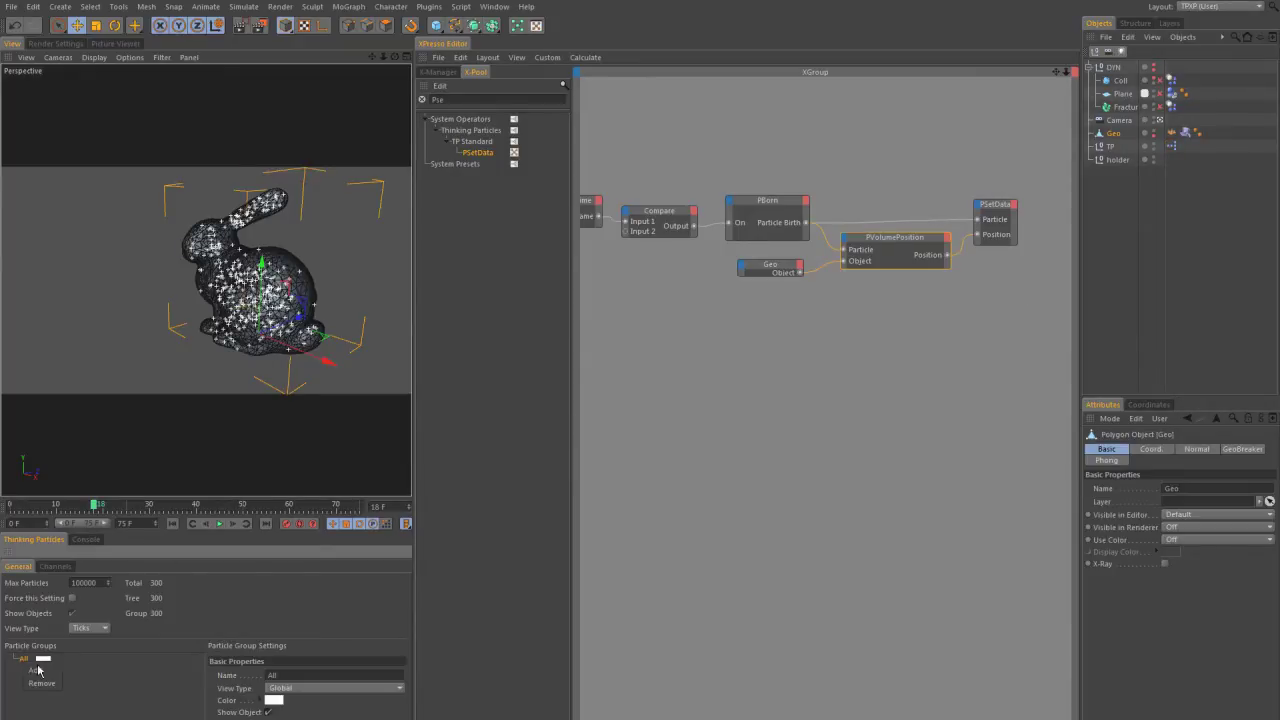
pyautogui.click(34, 671)
pyautogui.rightClick(23, 661)
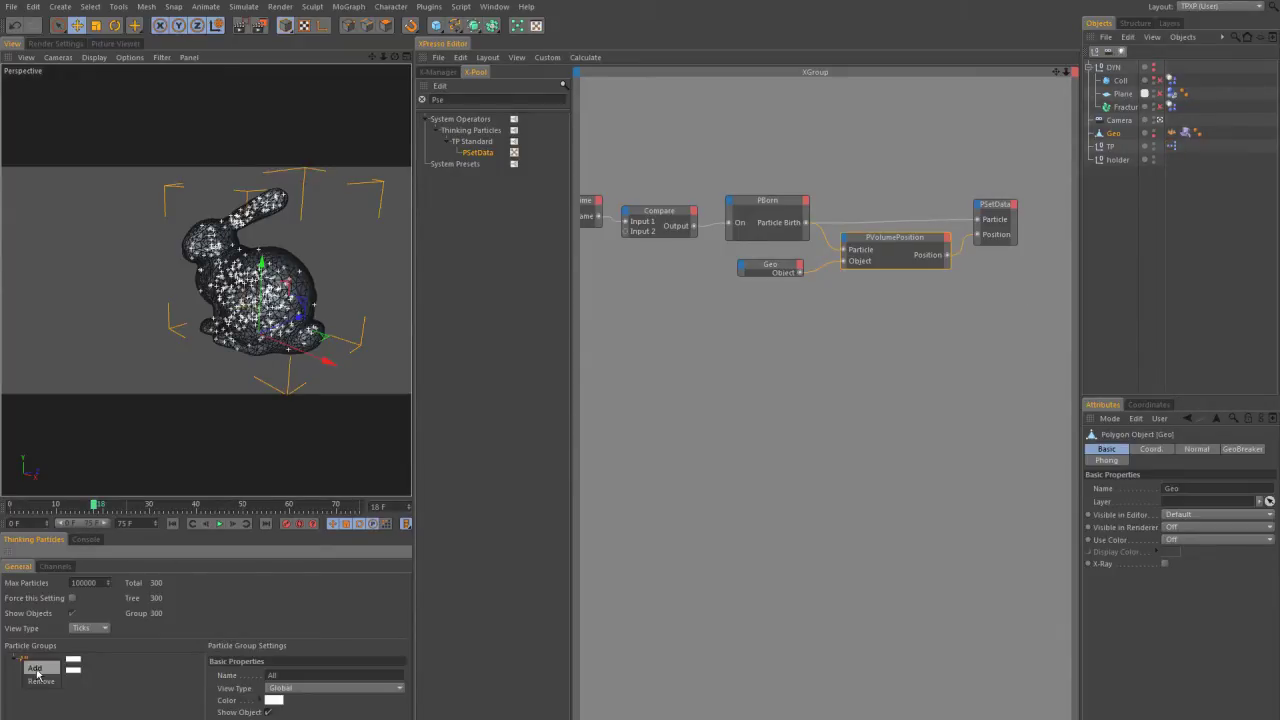
pyautogui.click(35, 672)
pyautogui.doubleClick(45, 672)
pyautogui.write('0')
pyautogui.press('Return')
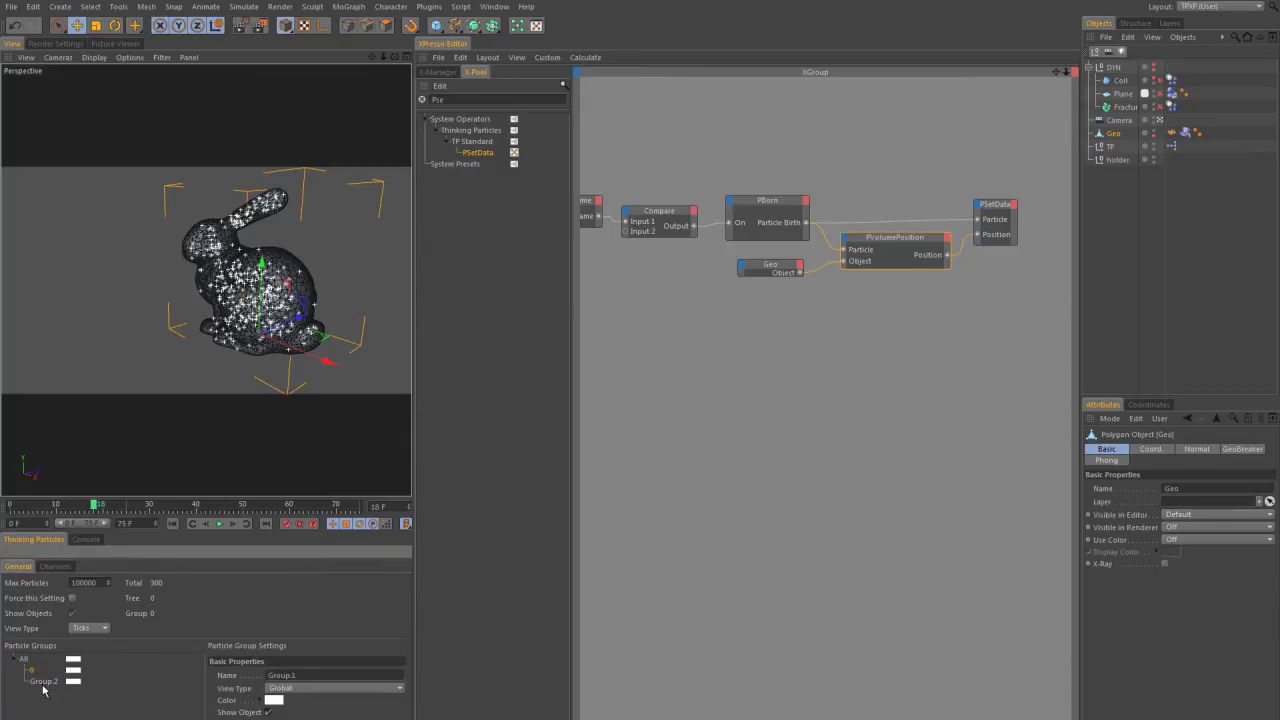
pyautogui.doubleClick(42, 682)
pyautogui.write('1')
pyautogui.press('Return')
# Step: Color particle group 0 red and group 1 green, and reselect the Geo object
pyautogui.click(53, 677)
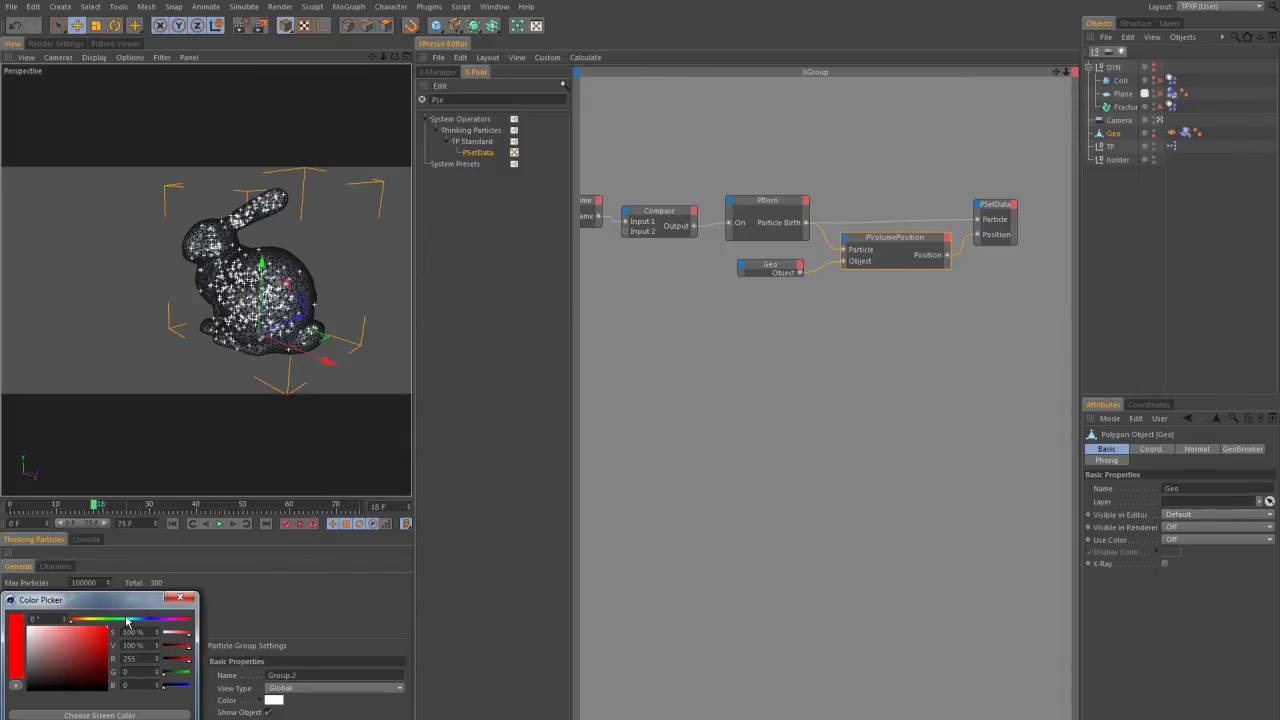
pyautogui.click(60, 719)
pyautogui.click(48, 684)
pyautogui.moveTo(94, 650); pyautogui.dragTo(108, 637)
pyautogui.click(115, 630)
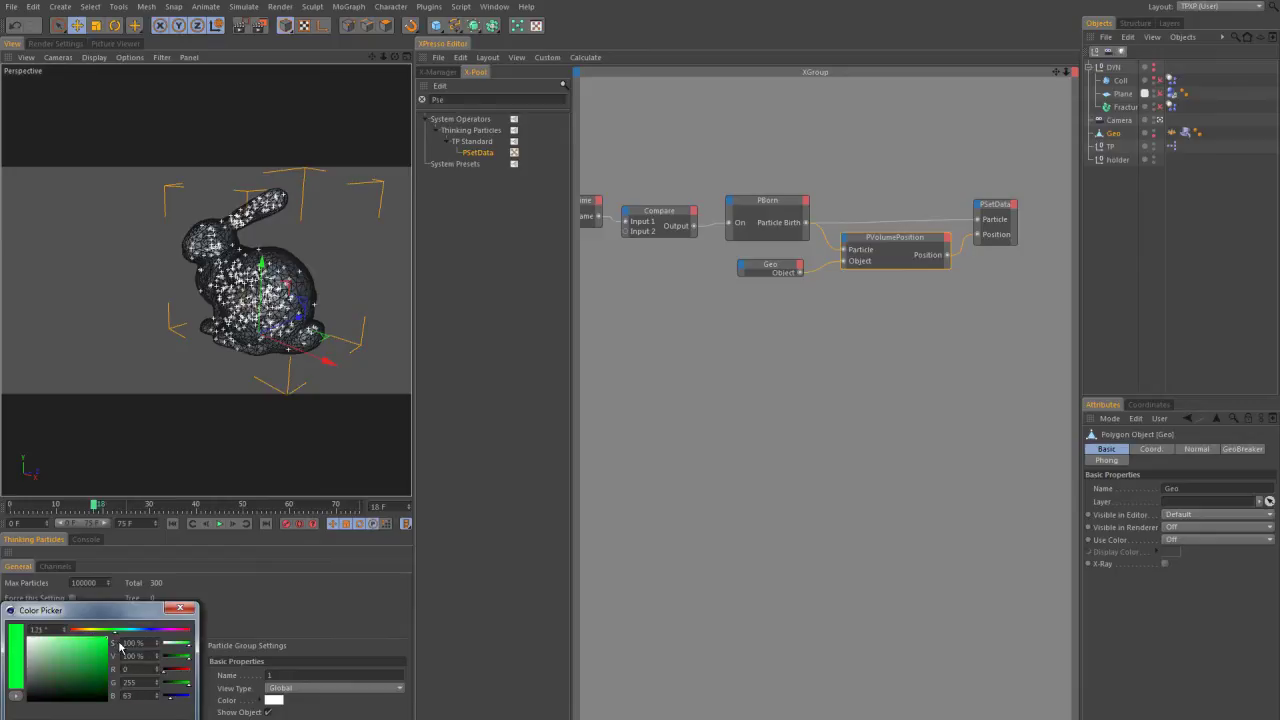
pyautogui.click(60, 719)
pyautogui.click(1118, 297)
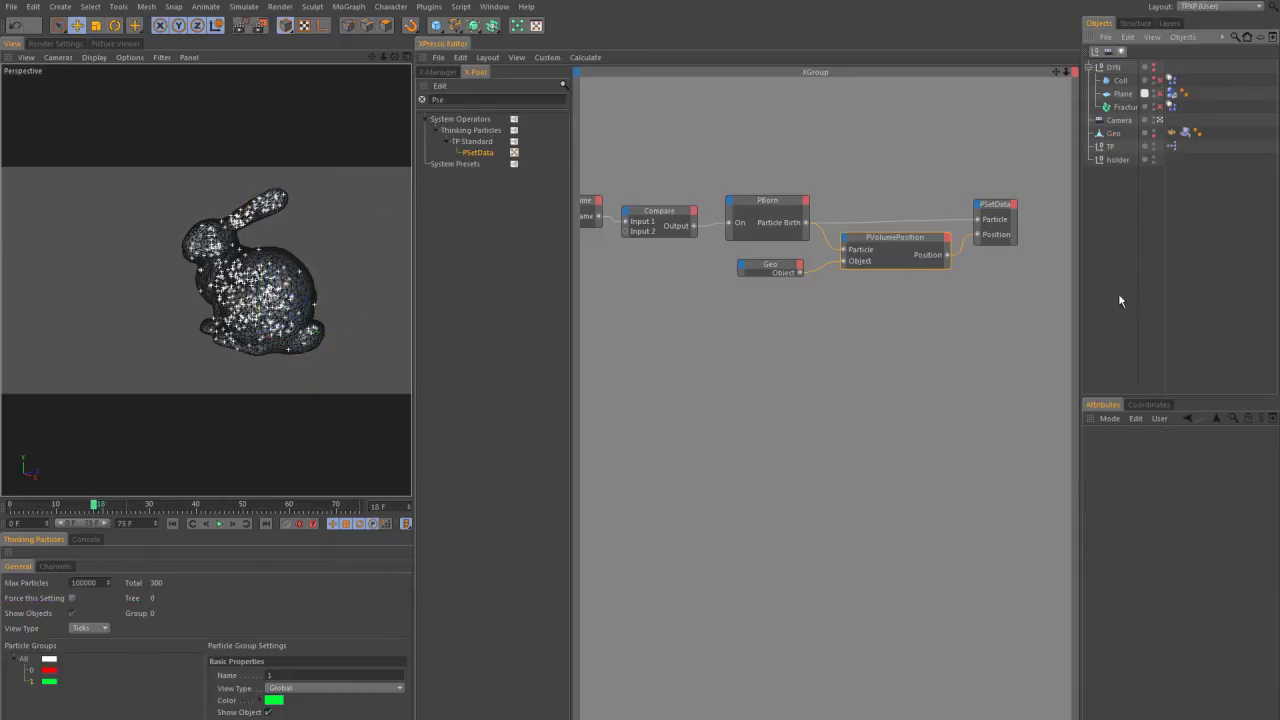
pyautogui.click(1114, 134)
# Step: Shift PSetData slightly outward and add a Math:Add node below the Geo node
pyautogui.click(805, 312)
pyautogui.moveTo(992, 224); pyautogui.dragTo(1002, 224)
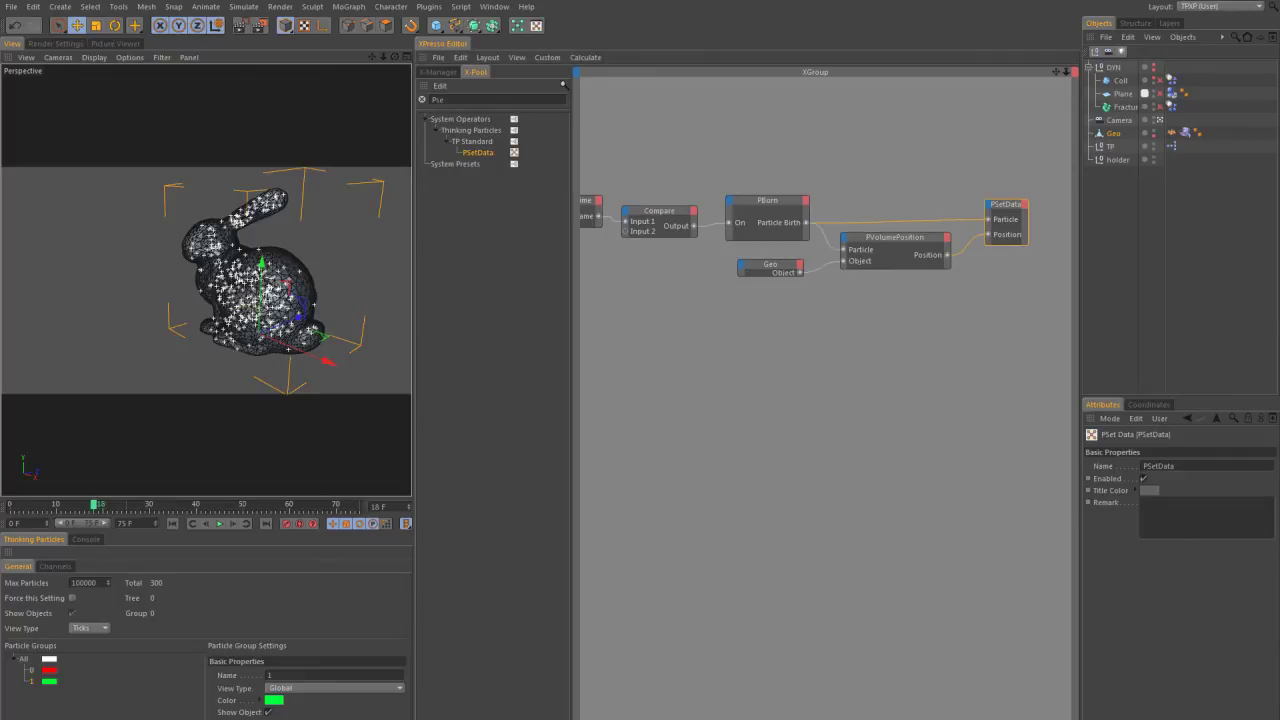
pyautogui.doubleClick(440, 100)
pyautogui.write('math')
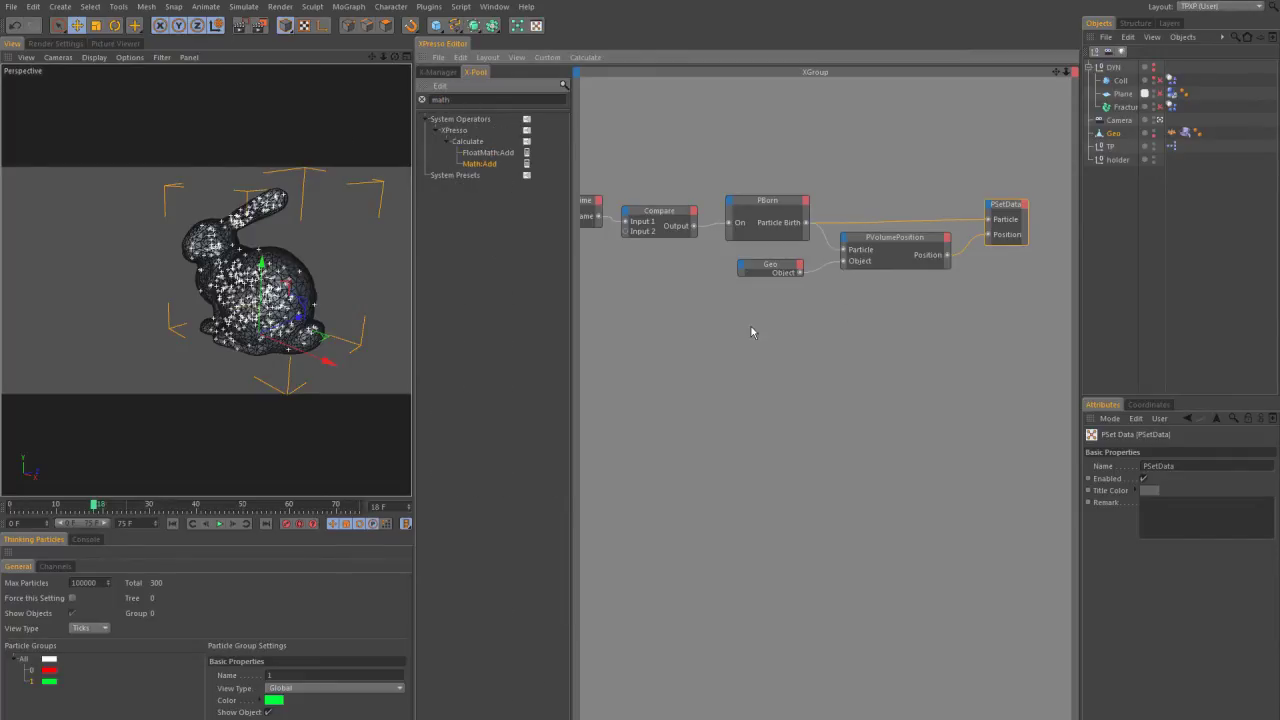
pyautogui.moveTo(752, 332); pyautogui.dragTo(760, 335)
# Step: Set the Math node's function to Modulo and data type to Integer, and place it below PVolumePosition
pyautogui.click(1142, 449)
pyautogui.click(1155, 490)
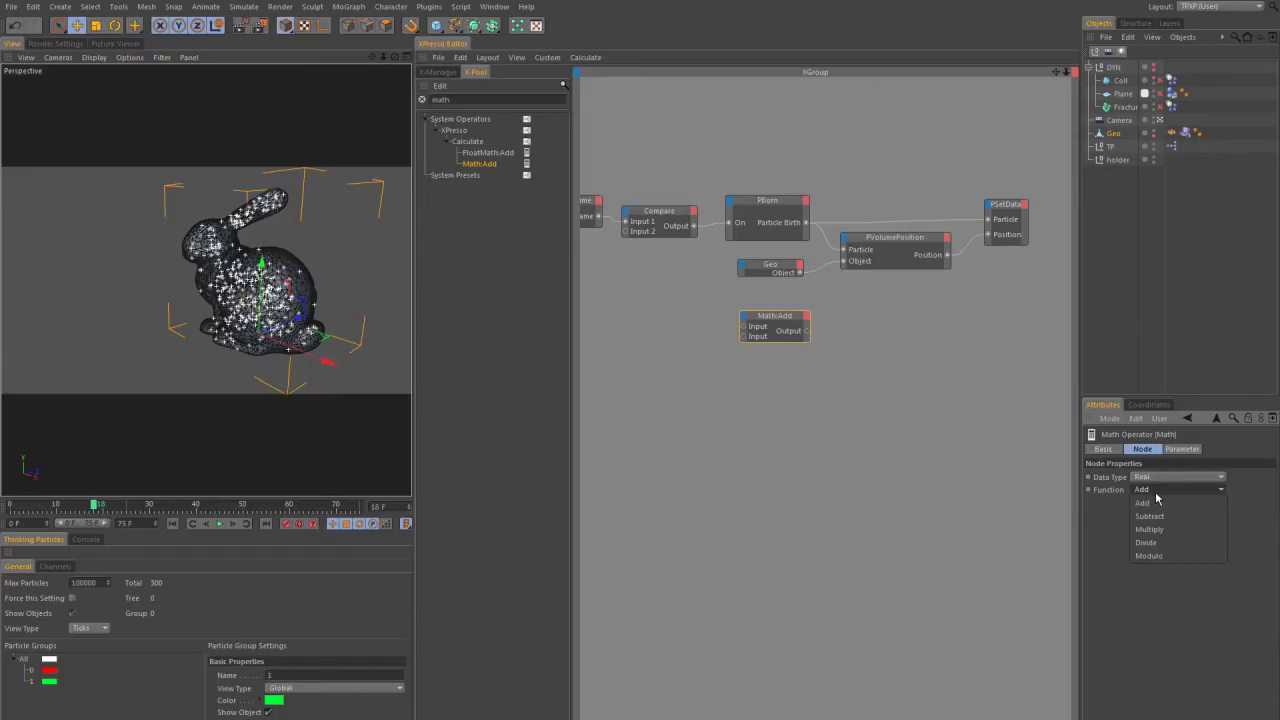
pyautogui.click(1148, 555)
pyautogui.click(1160, 477)
pyautogui.click(1159, 500)
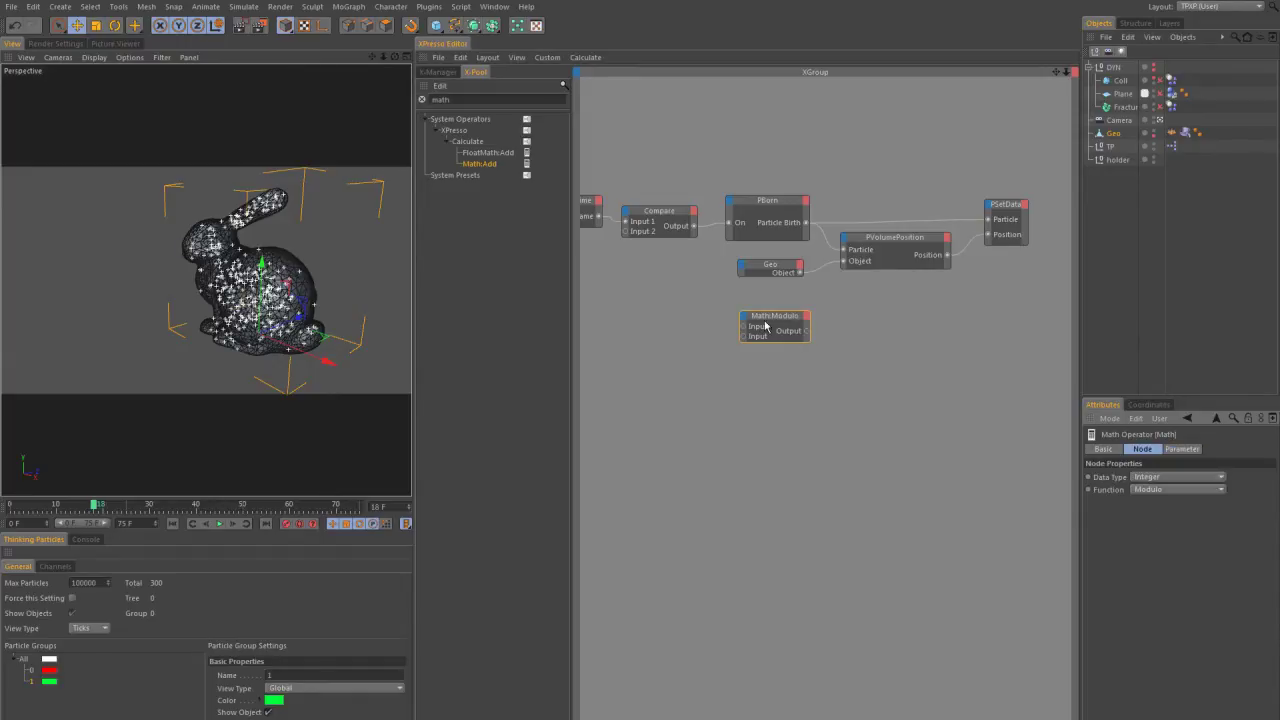
pyautogui.moveTo(765, 326); pyautogui.dragTo(857, 327)
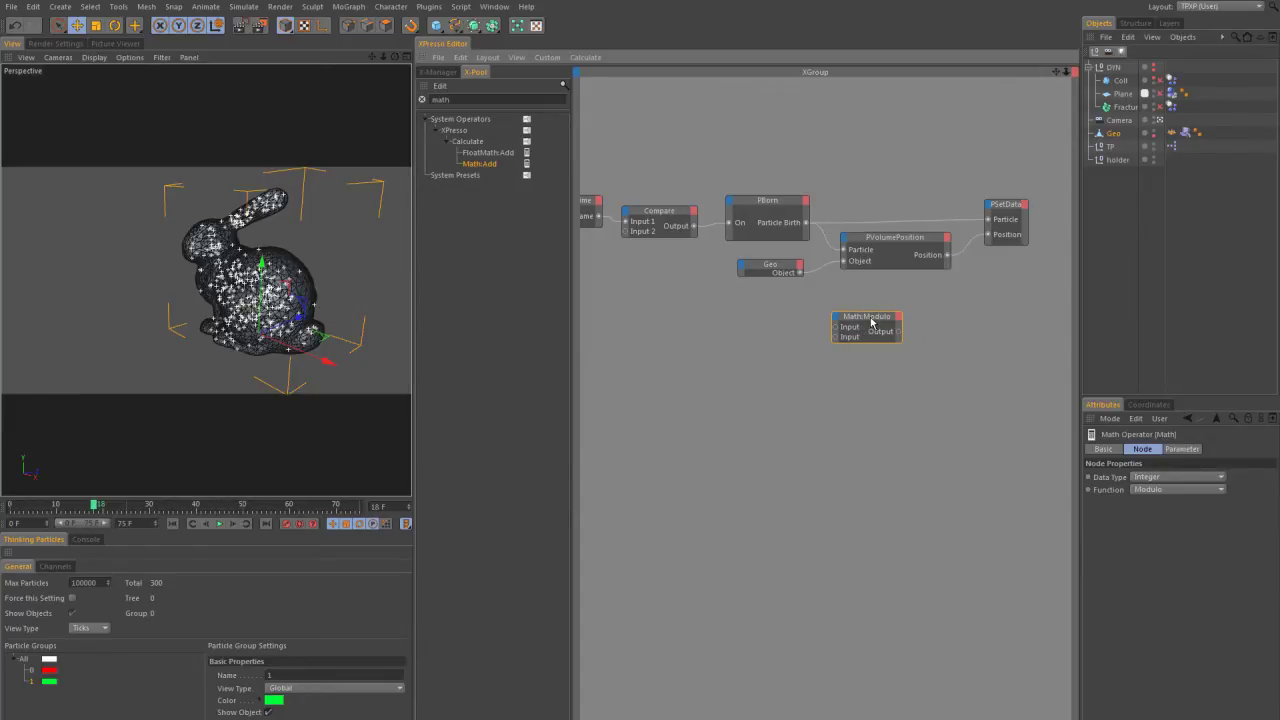
pyautogui.moveTo(867, 323); pyautogui.dragTo(883, 317)
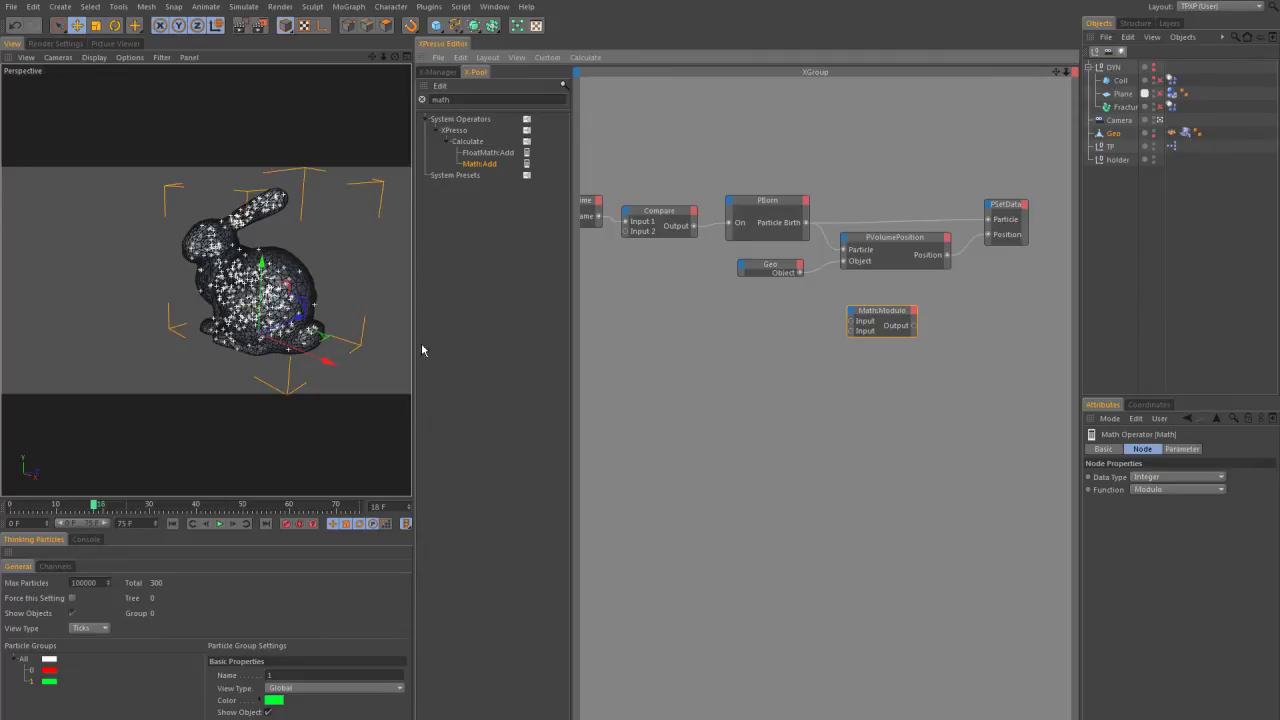
# Step: Add a Birth Num output to PBorn and connect it to the first Input of Math:Modulo
pyautogui.click(1180, 449)
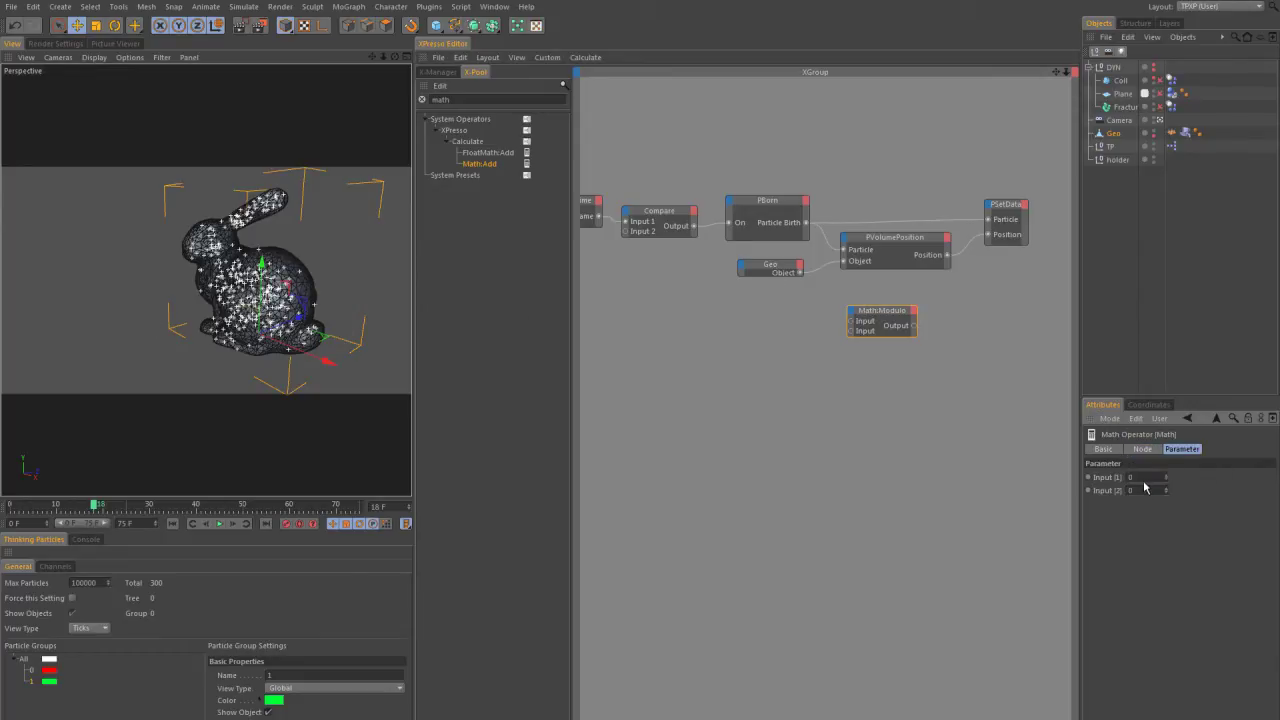
pyautogui.click(807, 226)
pyautogui.click(805, 201)
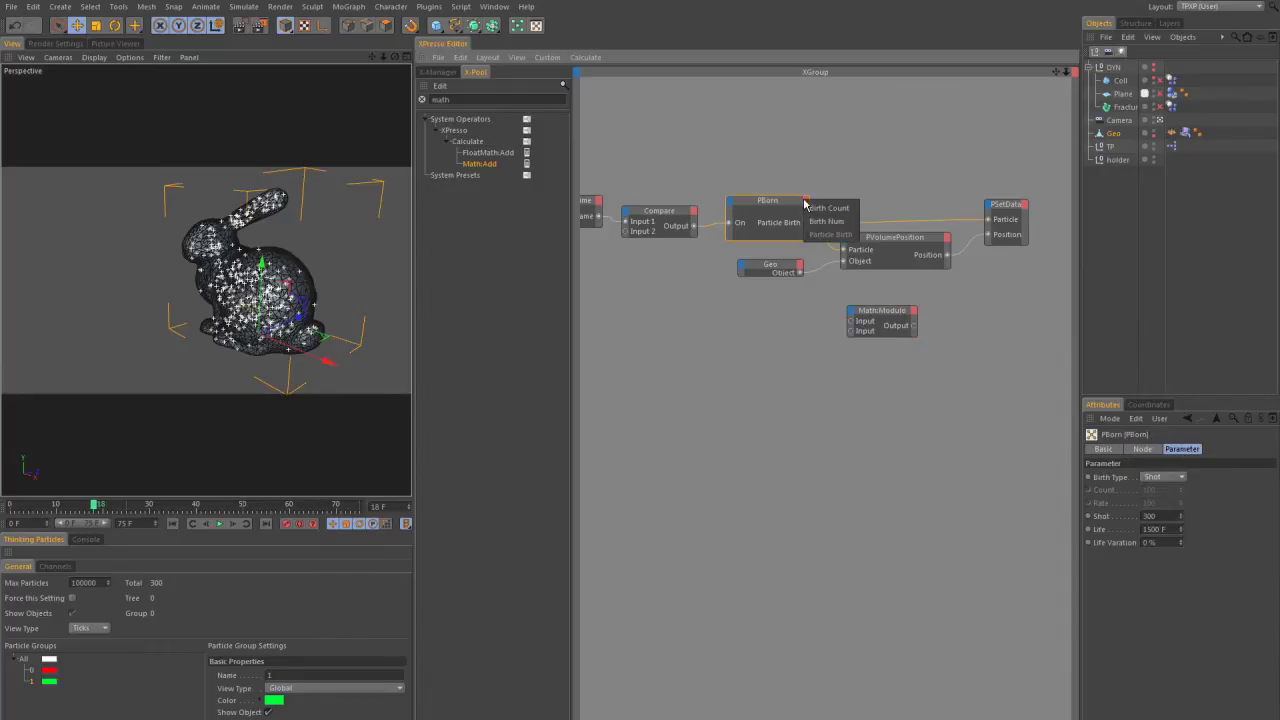
pyautogui.click(808, 232)
pyautogui.moveTo(807, 230); pyautogui.dragTo(852, 321)
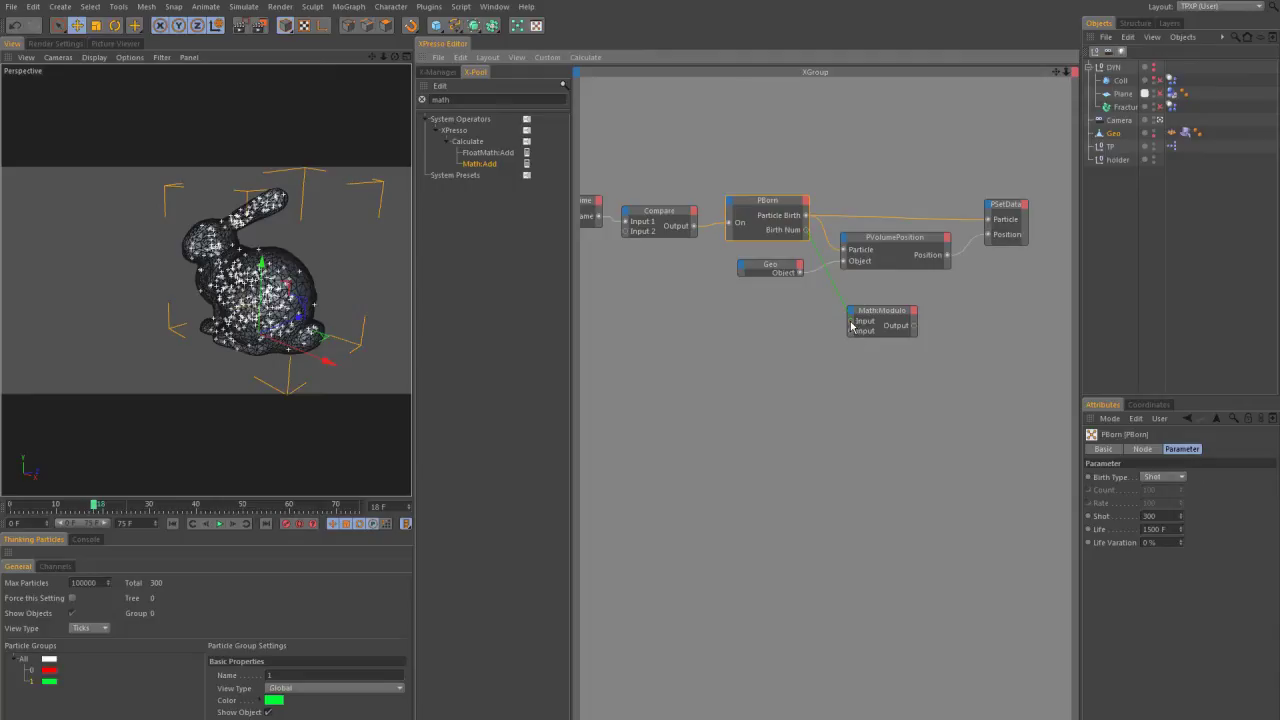
# Step: Set Math:Modulo's second input to 2 and place the node below the Geo node
pyautogui.click(873, 318)
pyautogui.moveTo(1143, 479); pyautogui.dragTo(1107, 499)
pyautogui.write('2')
pyautogui.press('Return')
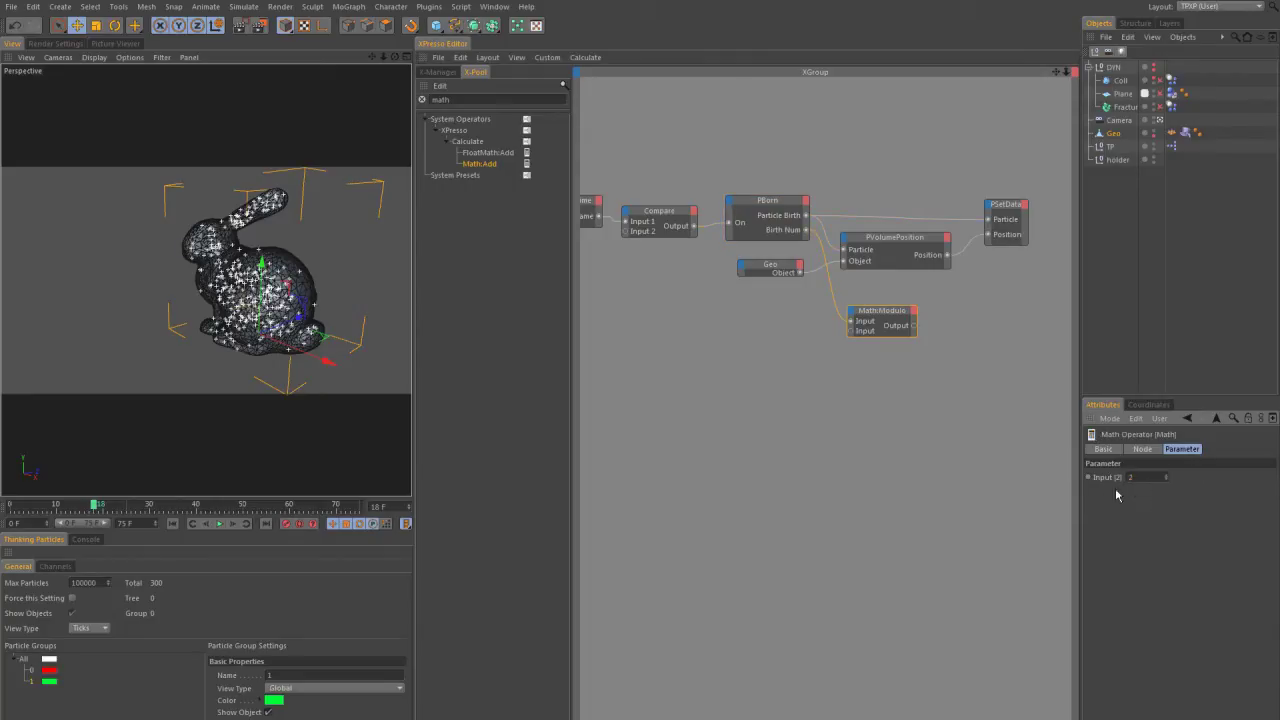
pyautogui.moveTo(880, 315); pyautogui.dragTo(916, 311)
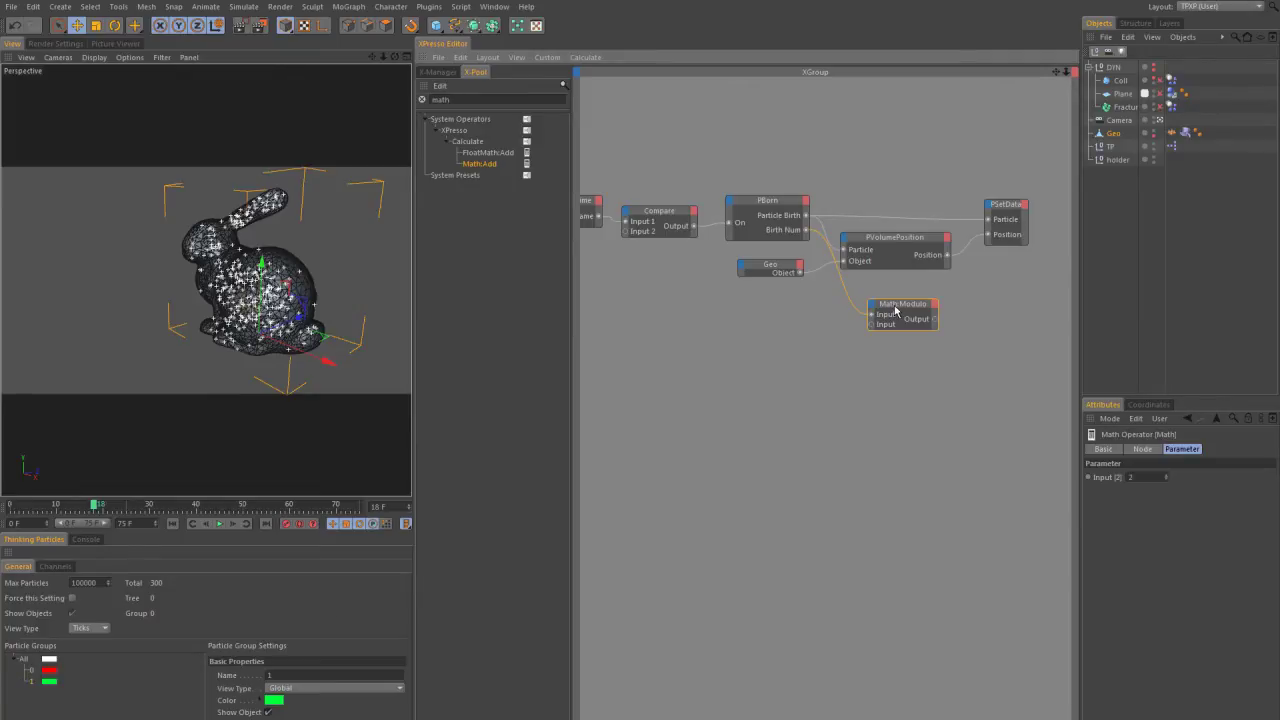
pyautogui.moveTo(896, 311); pyautogui.dragTo(833, 313)
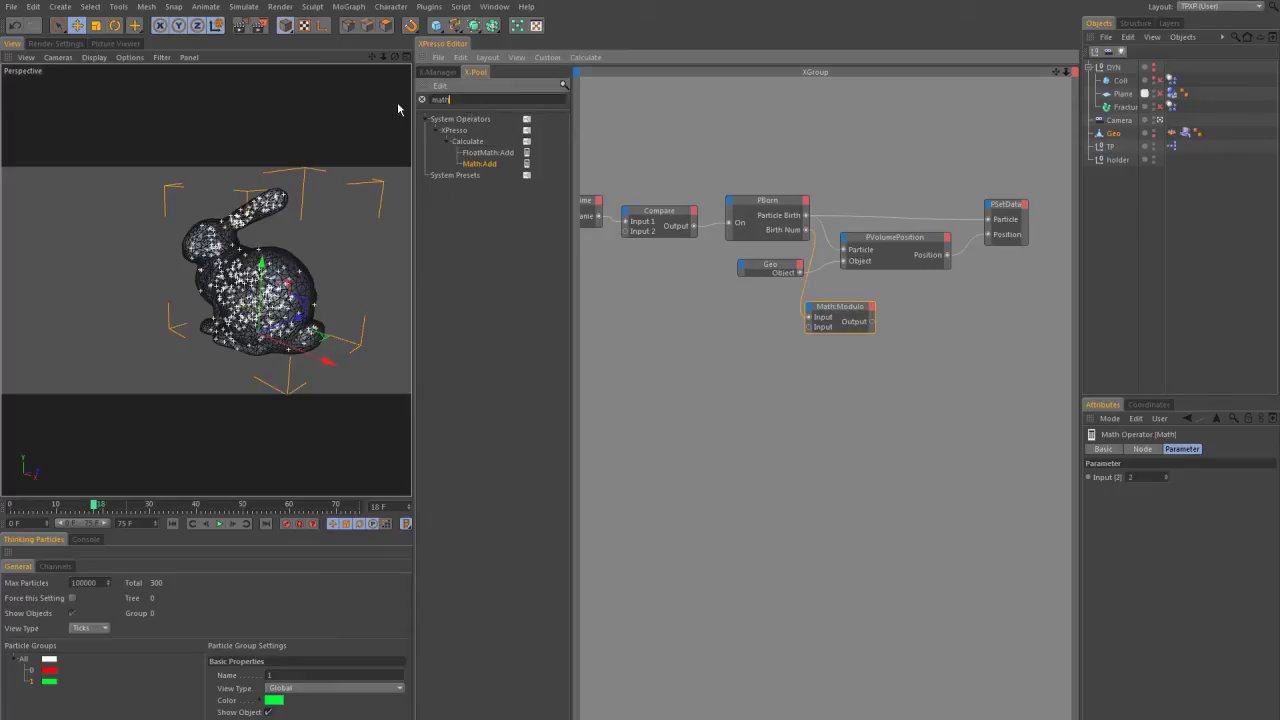
# Step: Add a TP Standard PGroup node beside Math:Modulo and enlarge it slightly
pyautogui.write('PG')
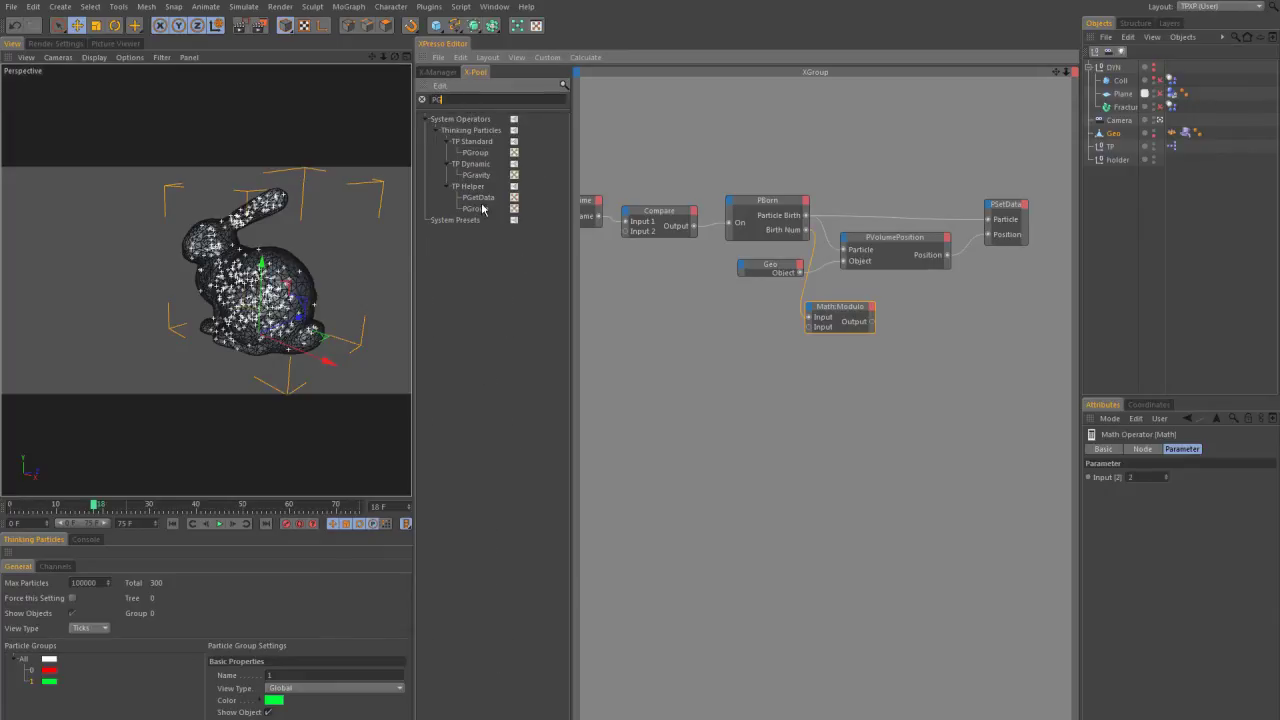
pyautogui.click(933, 318)
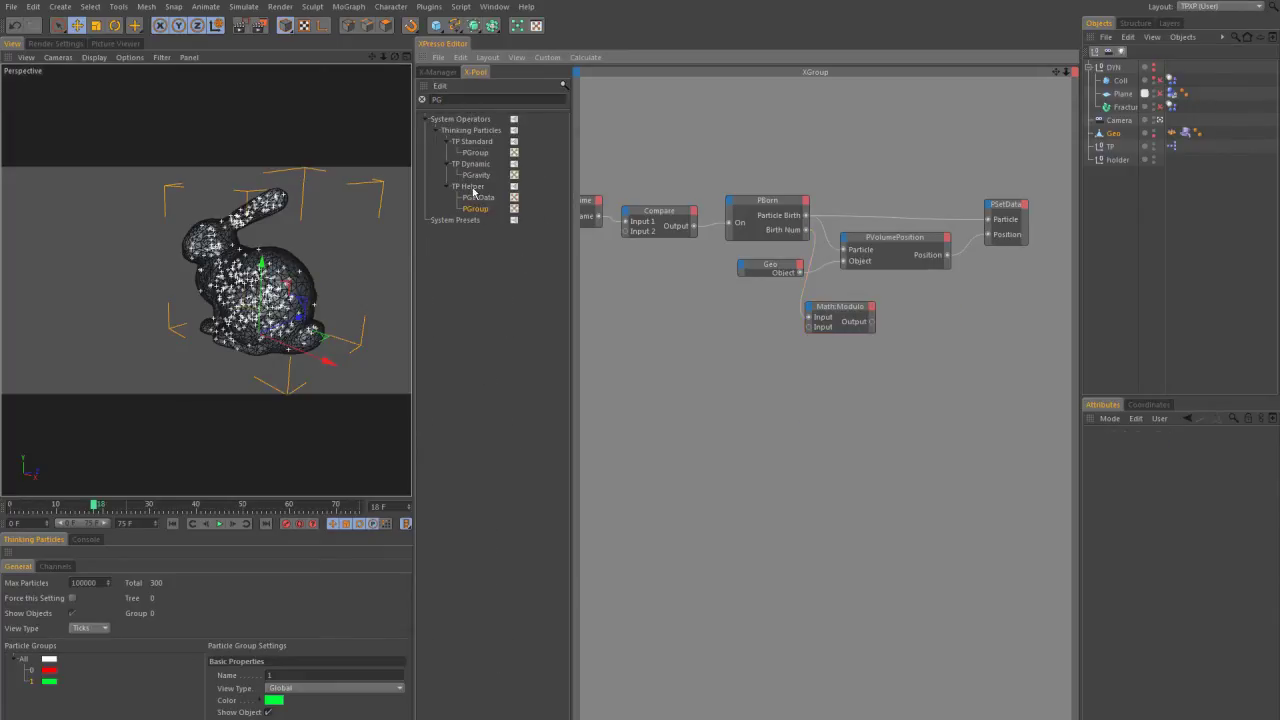
pyautogui.moveTo(475, 152); pyautogui.dragTo(945, 322)
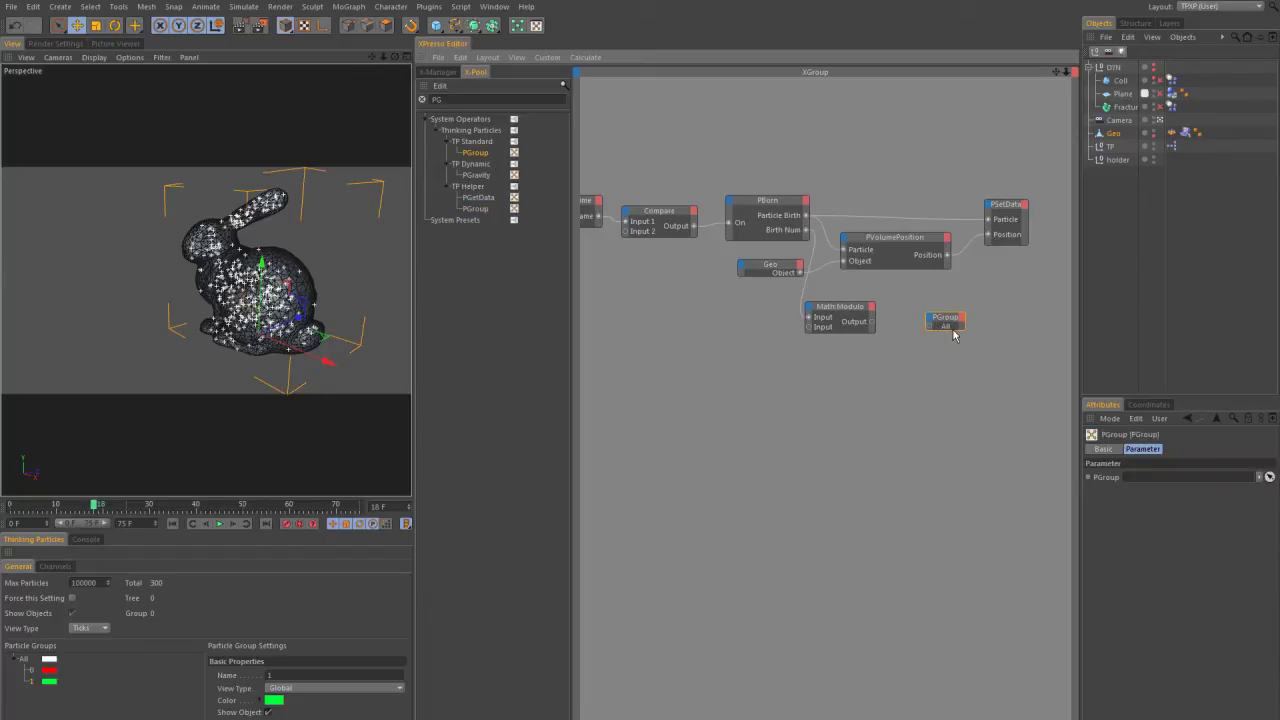
pyautogui.moveTo(953, 330); pyautogui.dragTo(936, 308)
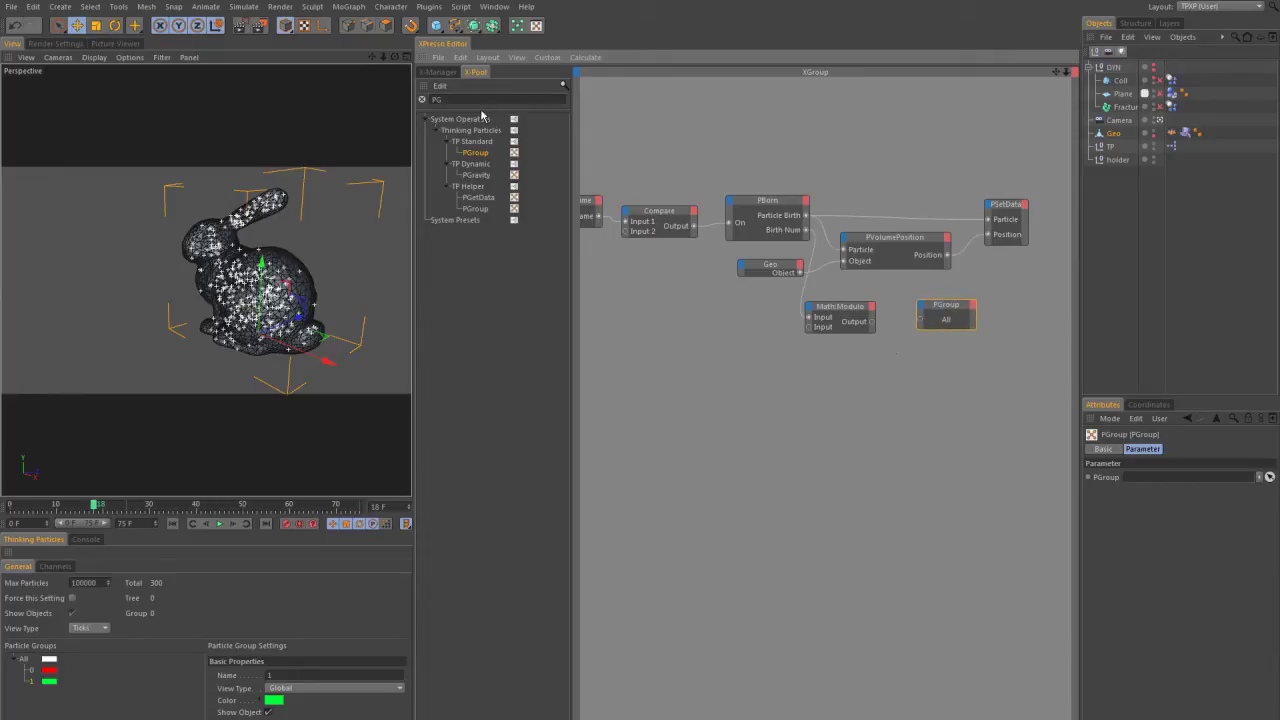
# Step: Add a P Pass node wired to PGroup's Particle input, and add a PGroup input port to the PGroup node
pyautogui.moveTo(458, 104); pyautogui.dragTo(347, 92)
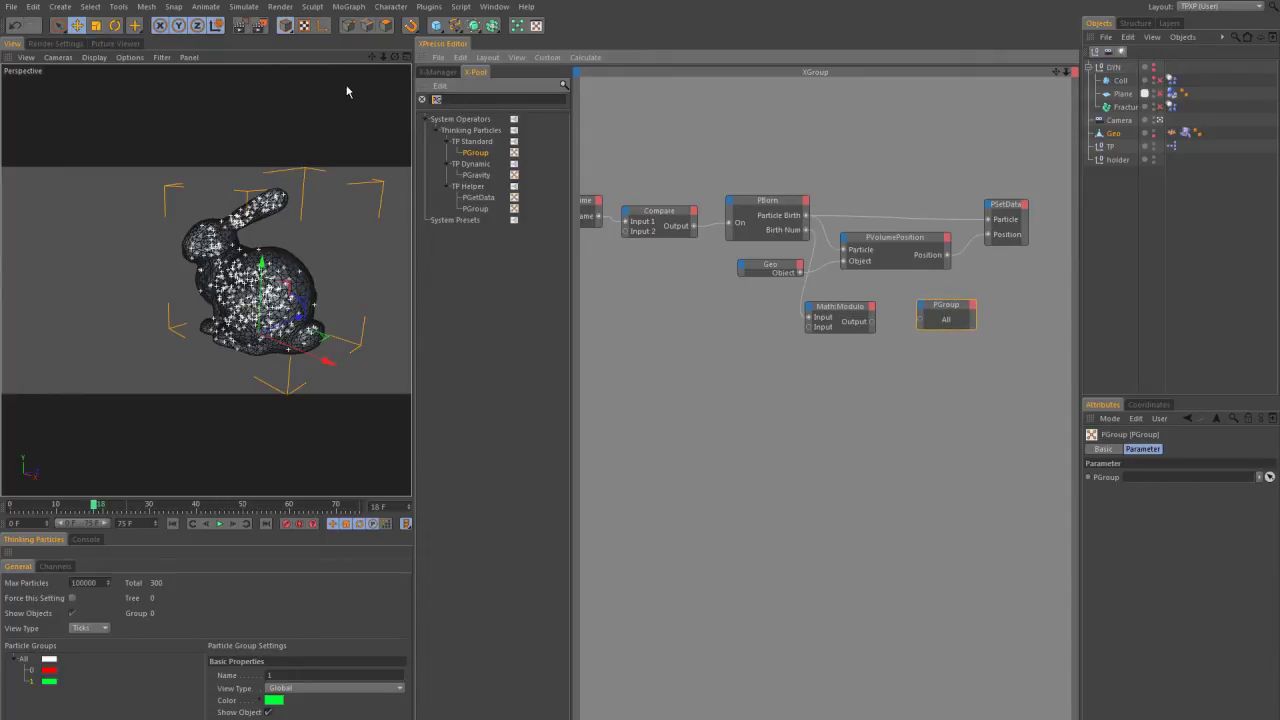
pyautogui.write('PP')
pyautogui.press('BackSpace')
pyautogui.press('BackSpace')
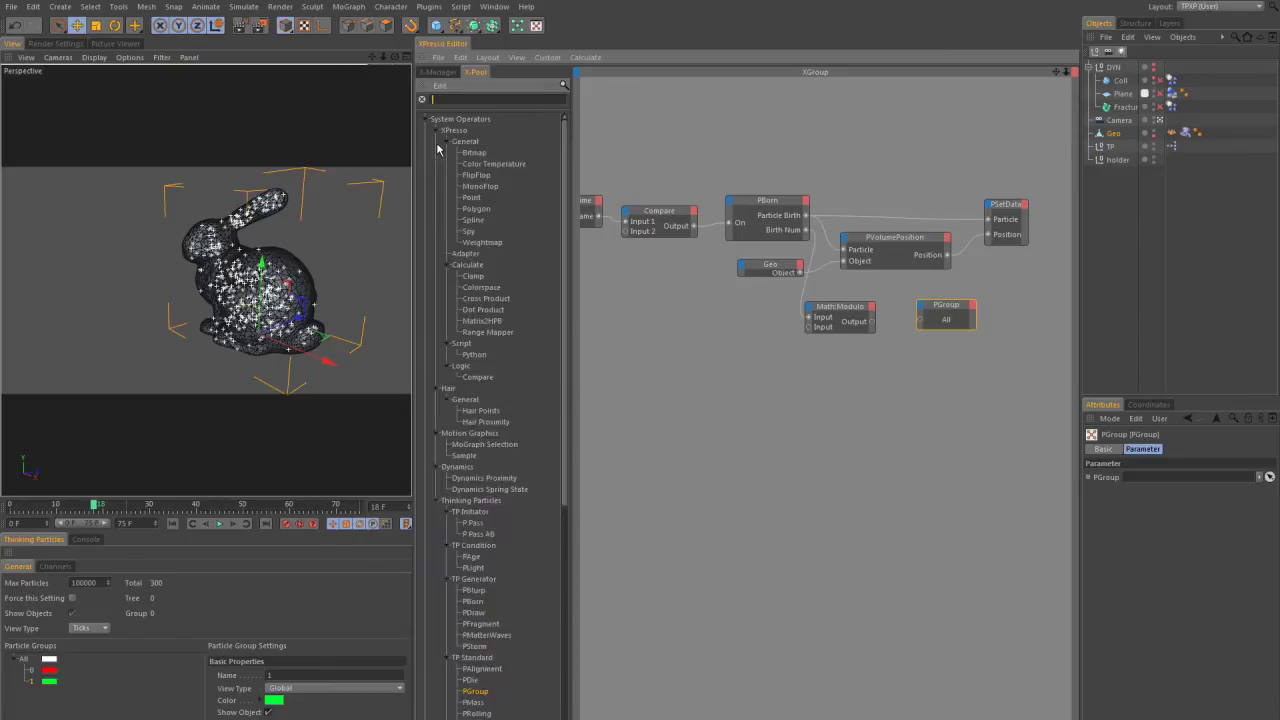
pyautogui.write('pass')
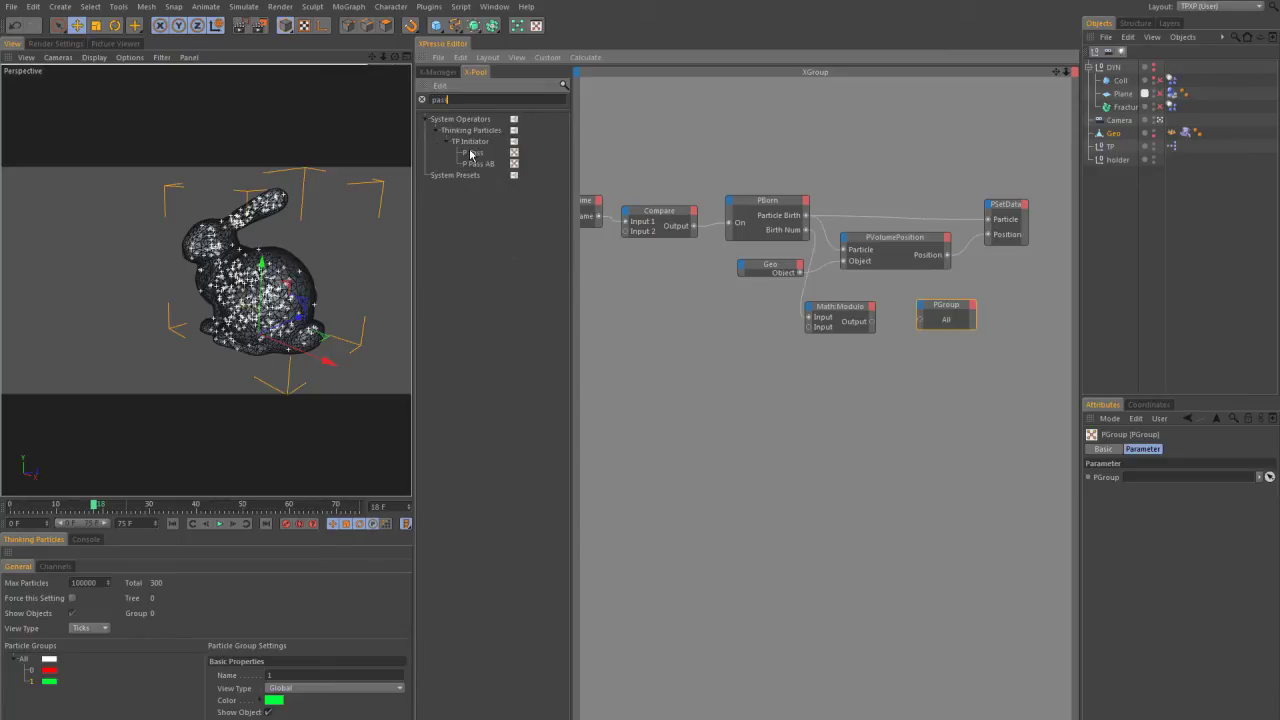
pyautogui.moveTo(652, 304); pyautogui.dragTo(953, 347)
pyautogui.click(921, 305)
pyautogui.click(939, 341)
# Step: Spread out Math:Modulo, PGroup and P Pass, and try to connect Math:Modulo's Output to PGroup's second input
pyautogui.moveTo(840, 307); pyautogui.dragTo(856, 294)
pyautogui.moveTo(946, 311); pyautogui.dragTo(973, 320)
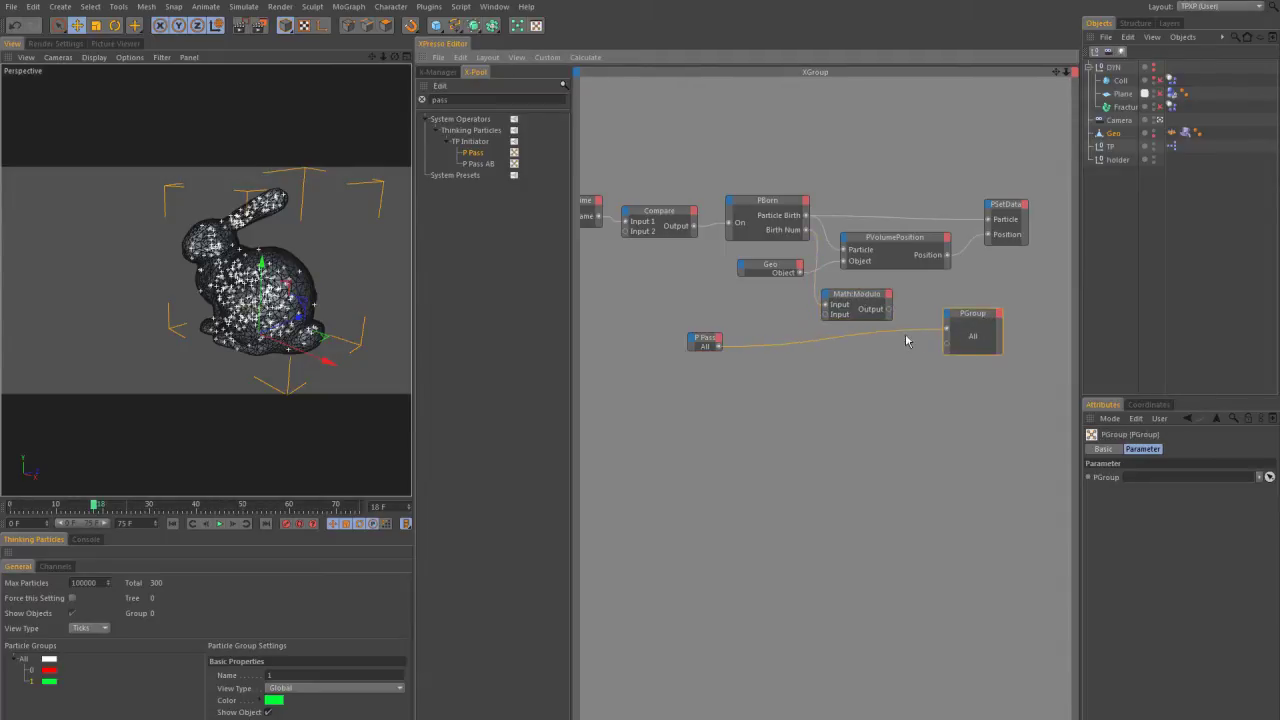
pyautogui.moveTo(706, 343); pyautogui.dragTo(679, 334)
pyautogui.moveTo(893, 309); pyautogui.dragTo(948, 350)
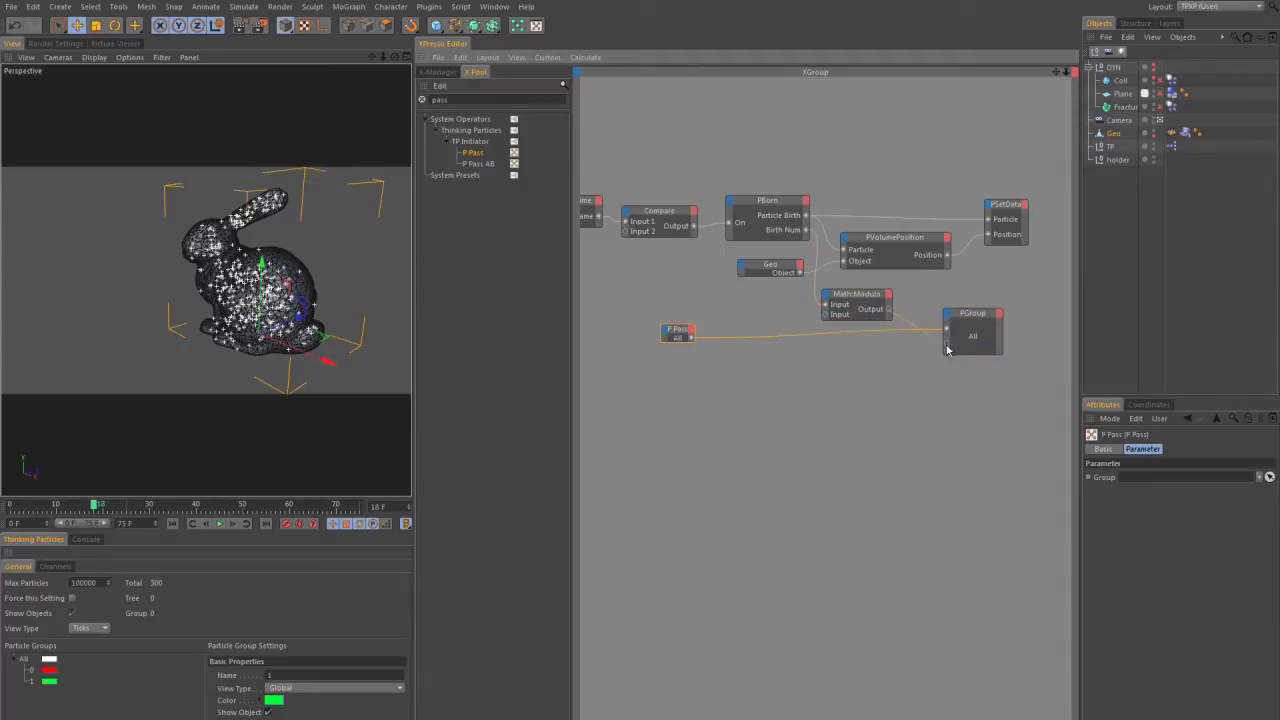
pyautogui.moveTo(866, 300); pyautogui.dragTo(879, 301)
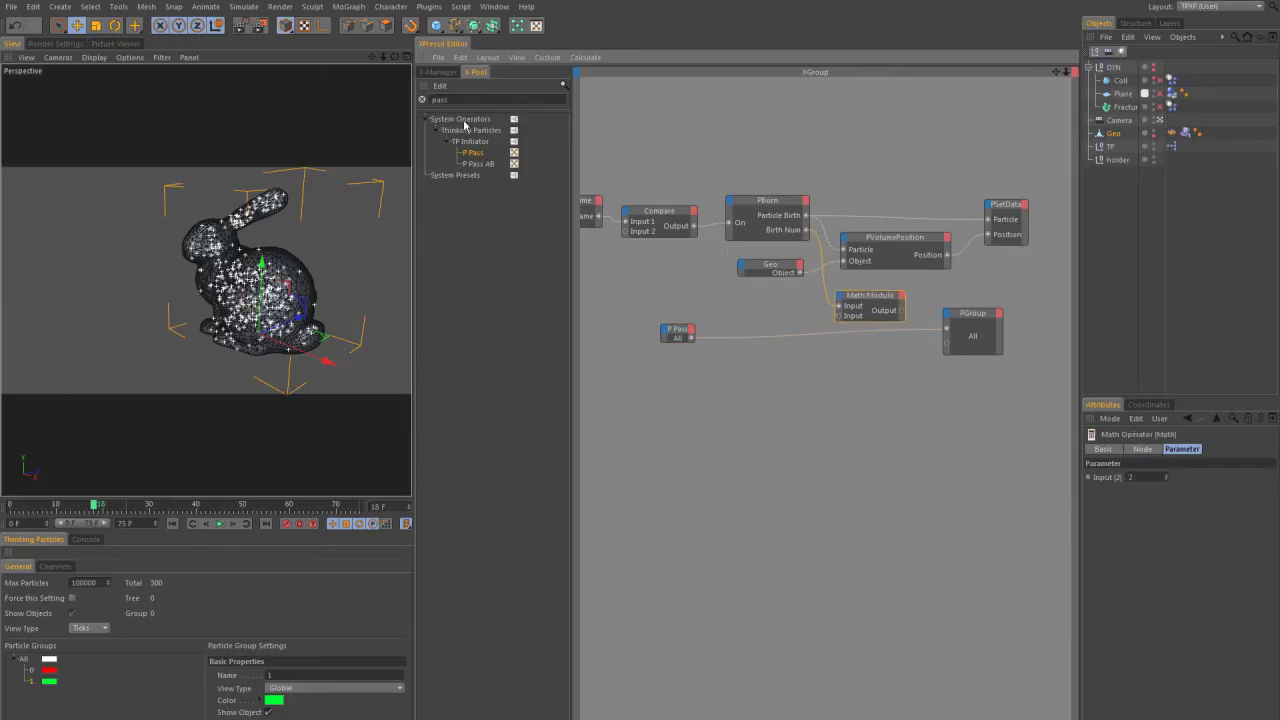
# Step: Add a Condition node between Math:Modulo and PGroup, and connect Math:Modulo's Output to its Switch input
pyautogui.doubleClick(440, 99)
pyautogui.write('cond')
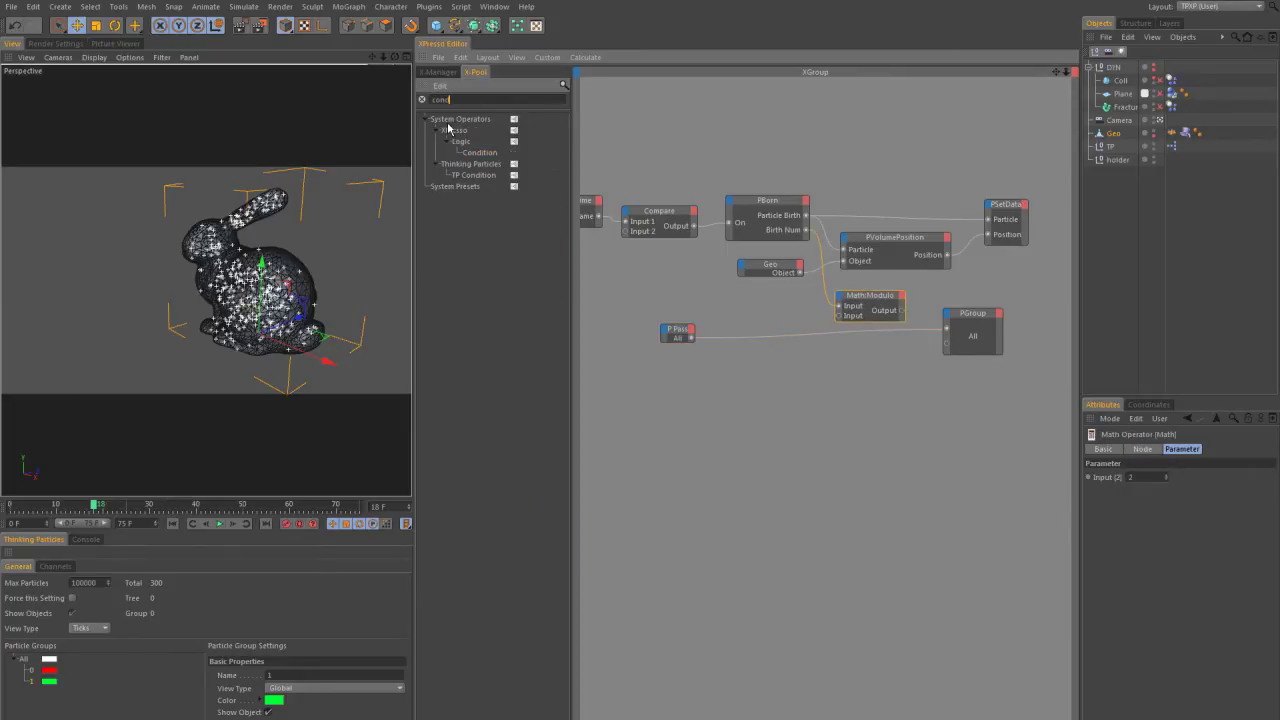
pyautogui.moveTo(637, 279); pyautogui.dragTo(854, 372)
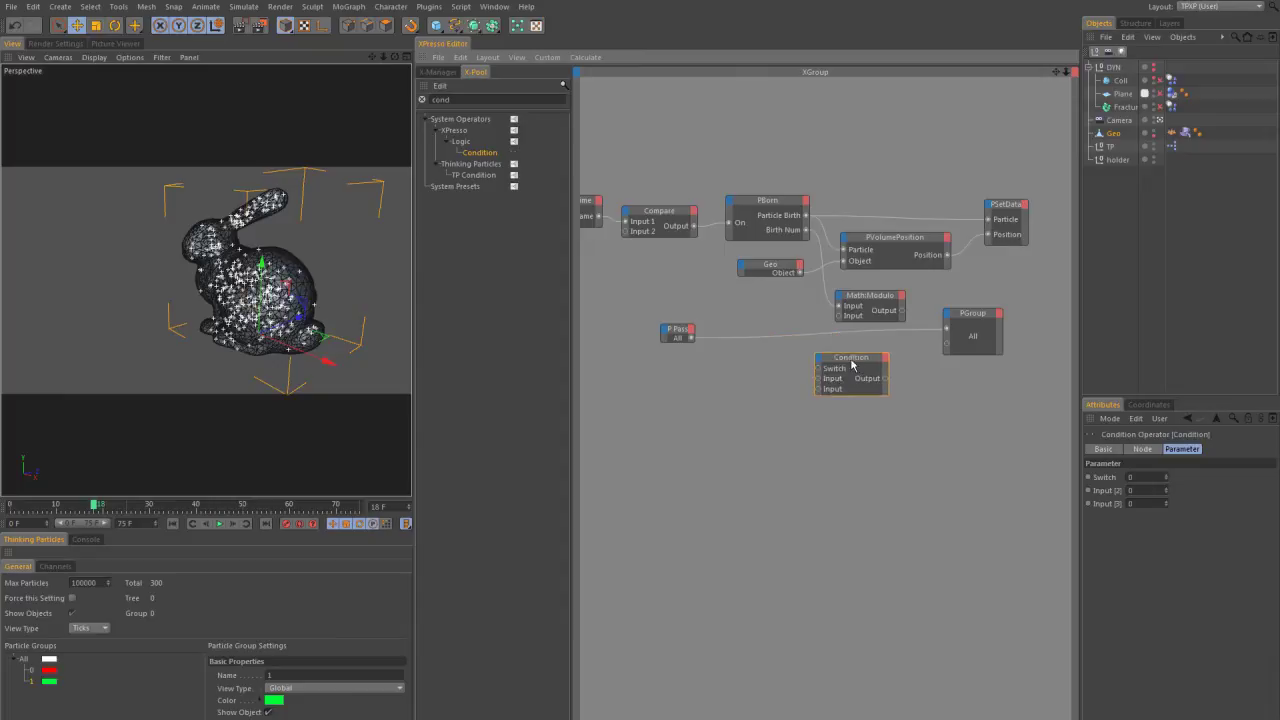
pyautogui.moveTo(867, 300); pyautogui.dragTo(760, 313)
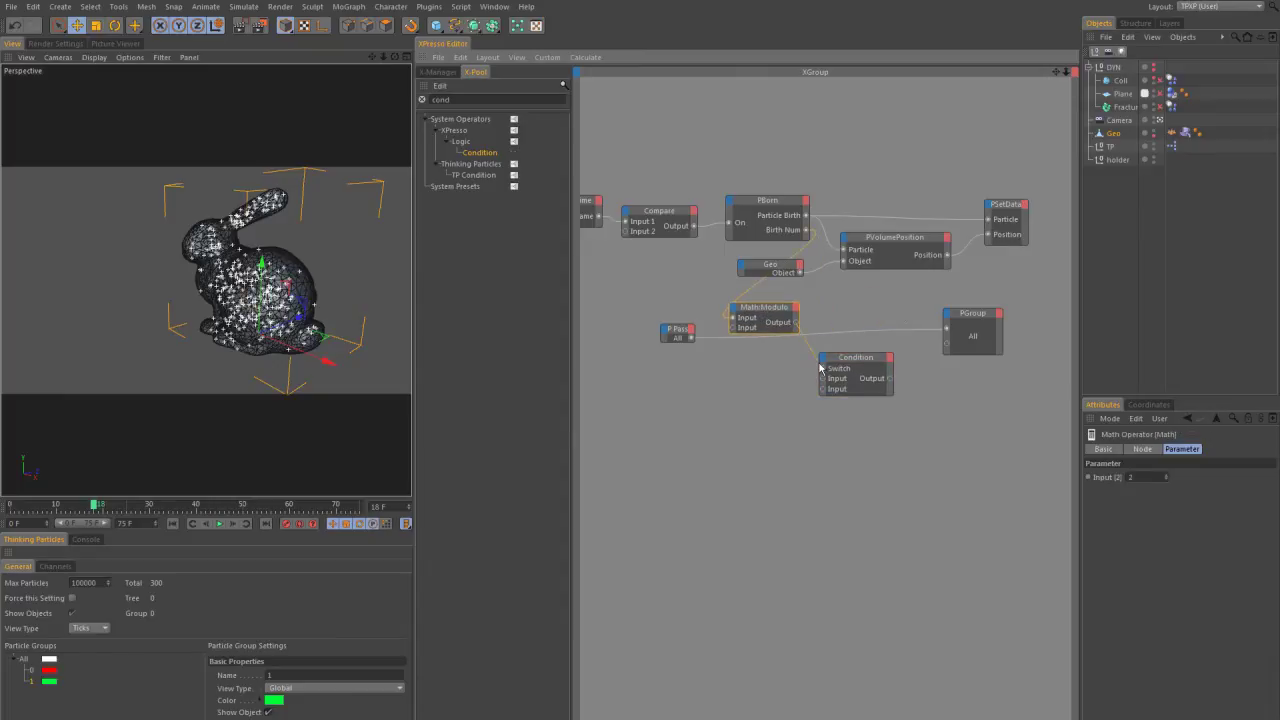
pyautogui.moveTo(820, 364); pyautogui.dragTo(884, 357)
pyautogui.moveTo(763, 309); pyautogui.dragTo(791, 304)
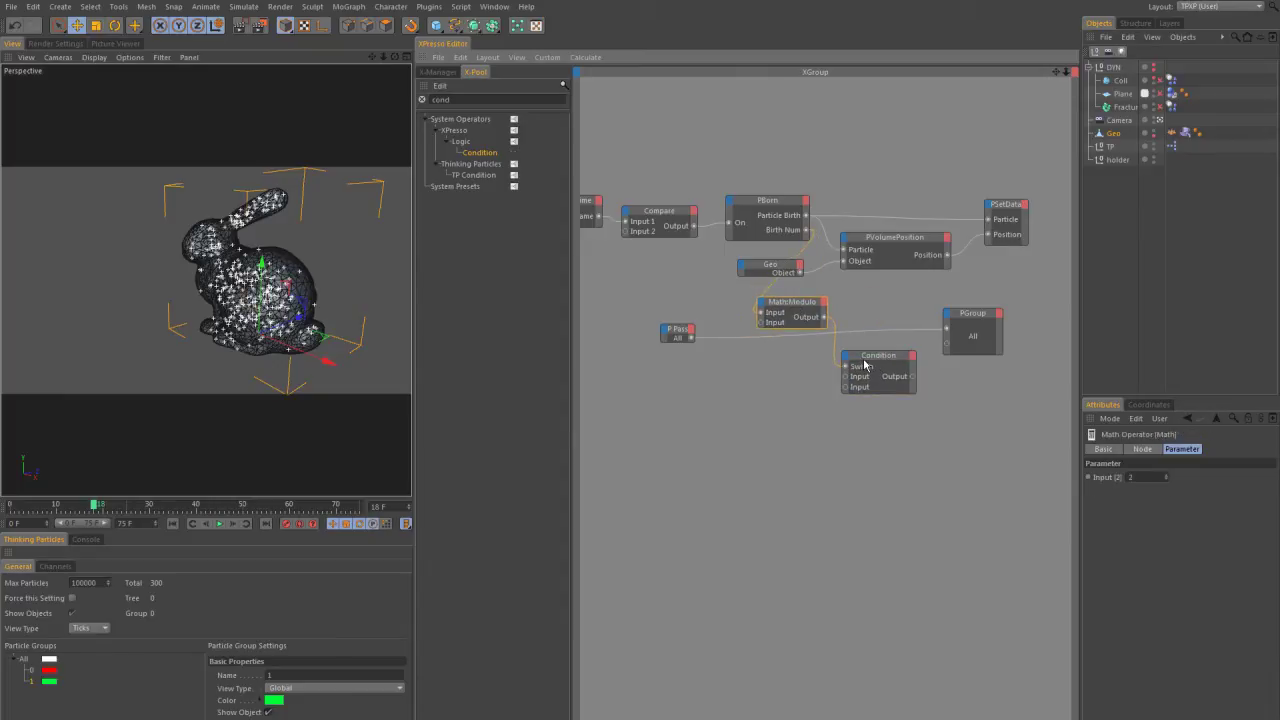
pyautogui.moveTo(862, 370); pyautogui.dragTo(868, 365)
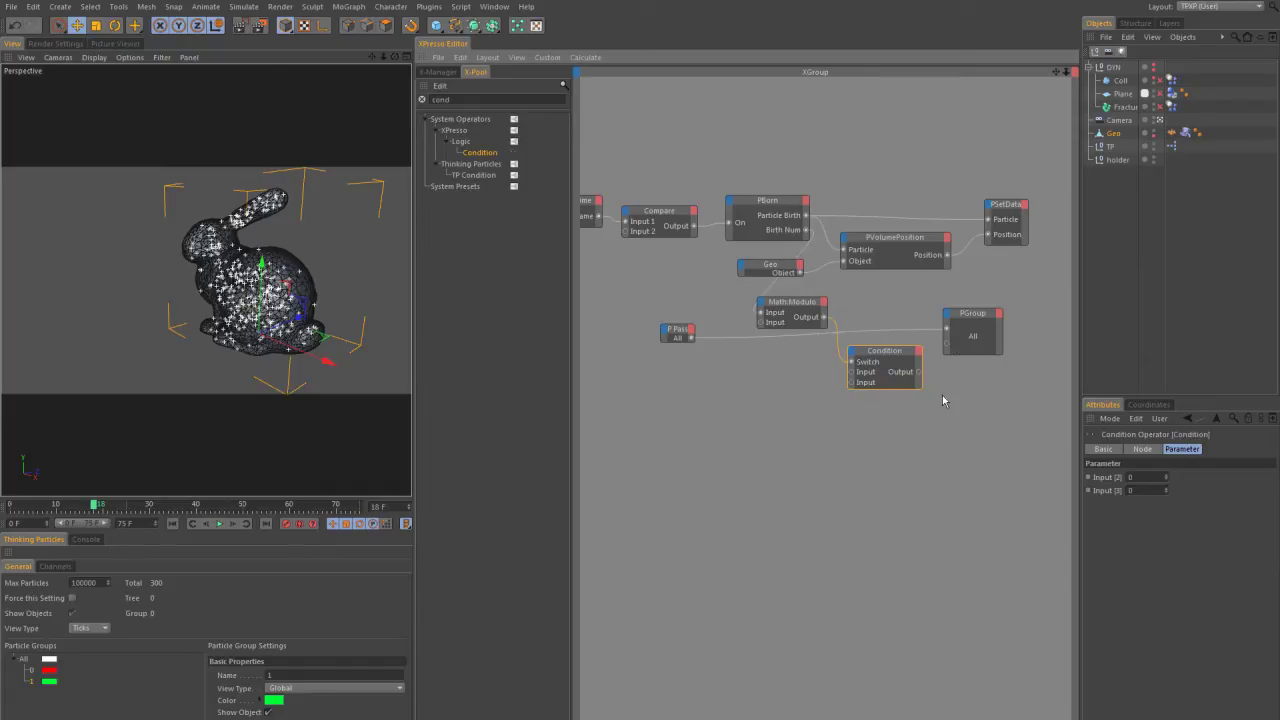
# Step: Set the Condition node's data type to Link and assign particle group 0 to Input [2] and group 1 to Input [3]
pyautogui.click(1142, 449)
pyautogui.click(1151, 477)
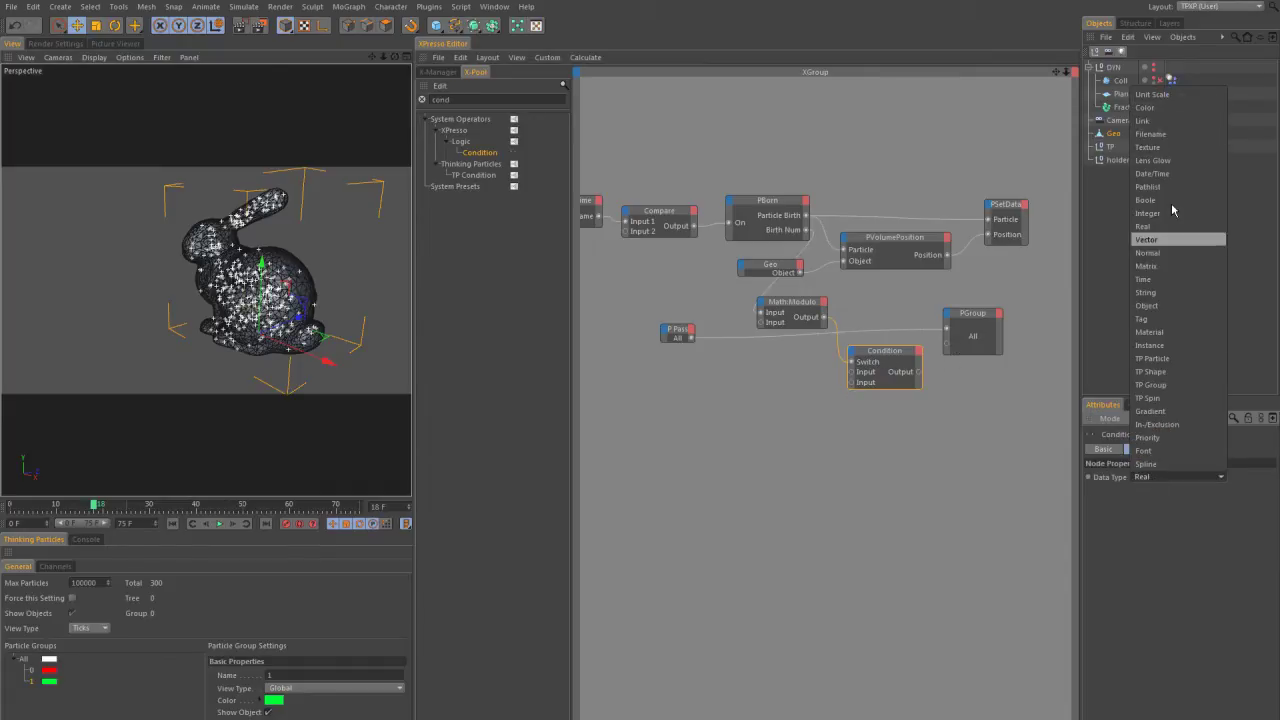
pyautogui.click(1158, 131)
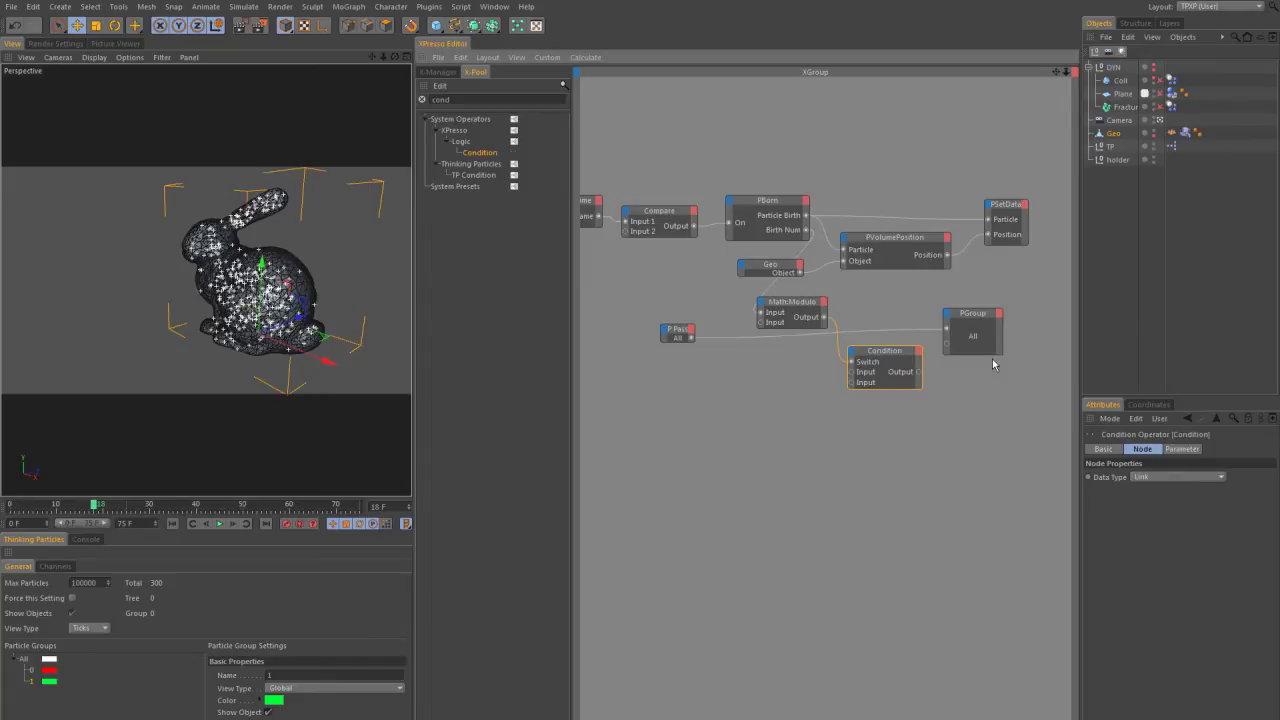
pyautogui.click(1177, 449)
pyautogui.moveTo(58, 668); pyautogui.dragTo(1150, 477)
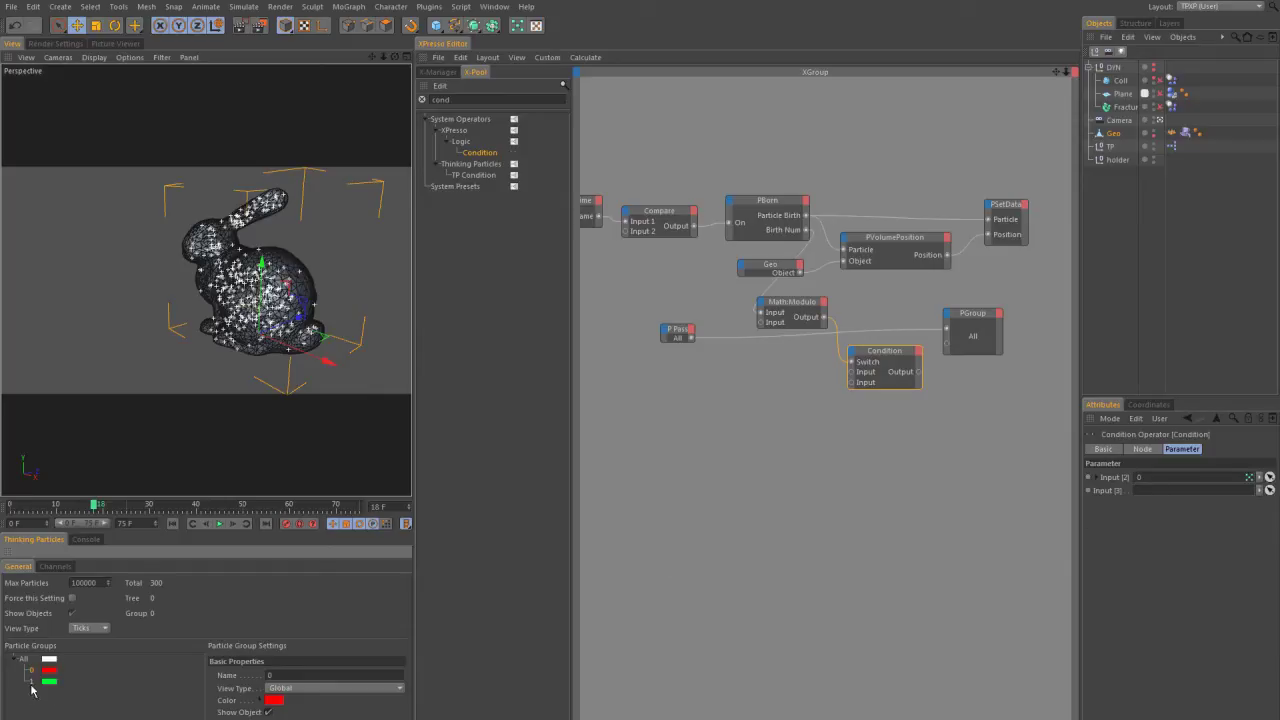
pyautogui.moveTo(60, 688); pyautogui.dragTo(1148, 490)
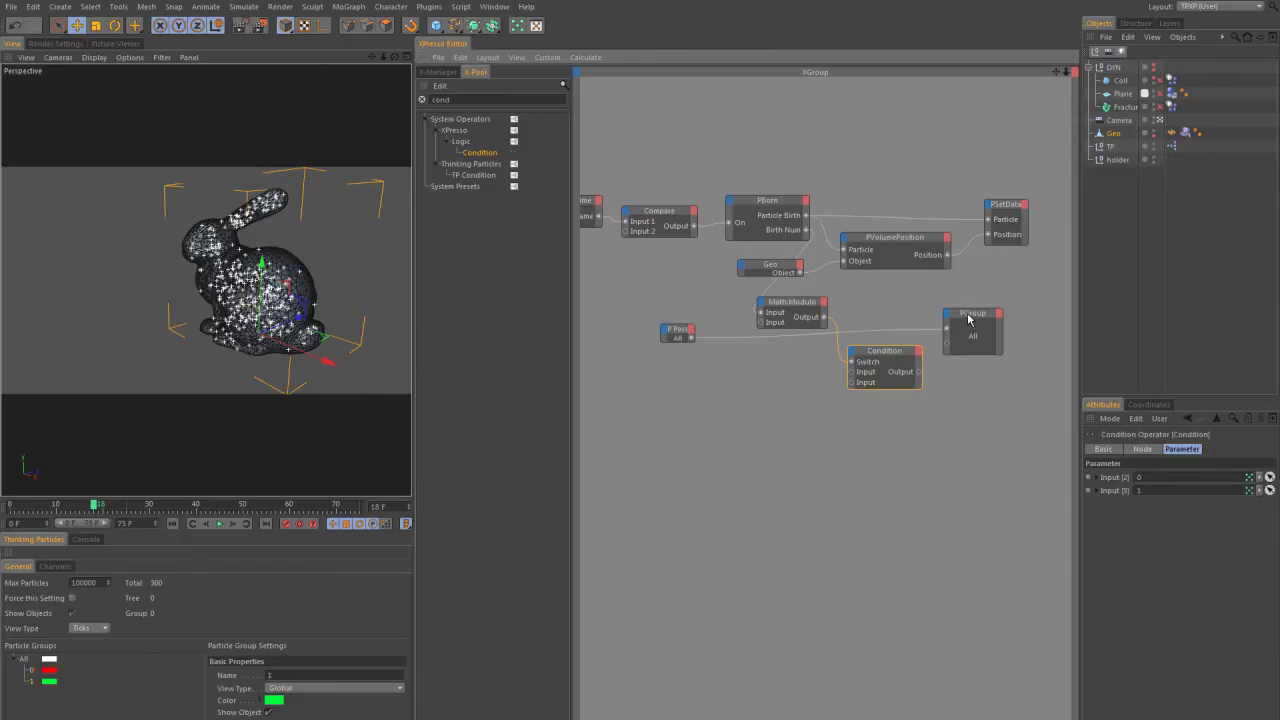
# Step: Space out the PGroup, Condition, Geo and Math:Modulo nodes, and connect Condition's Output to PGroup's group input
pyautogui.moveTo(971, 323); pyautogui.dragTo(992, 324)
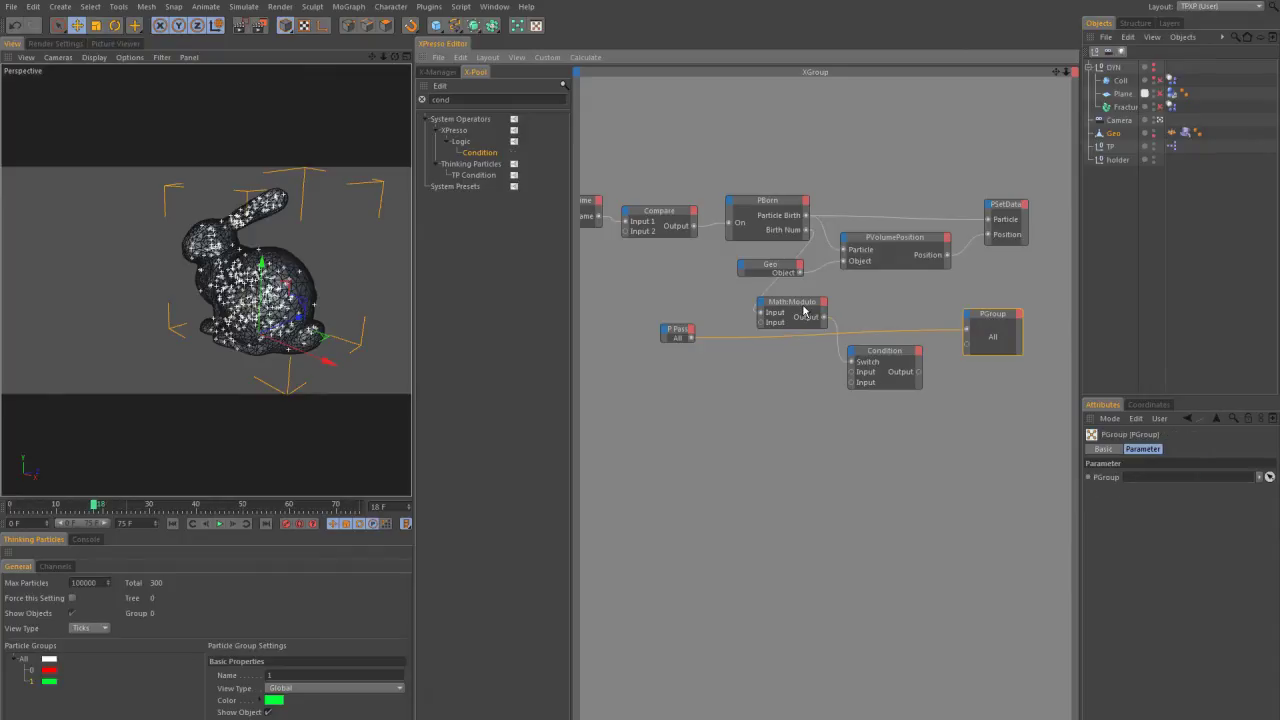
pyautogui.moveTo(868, 352); pyautogui.dragTo(887, 349)
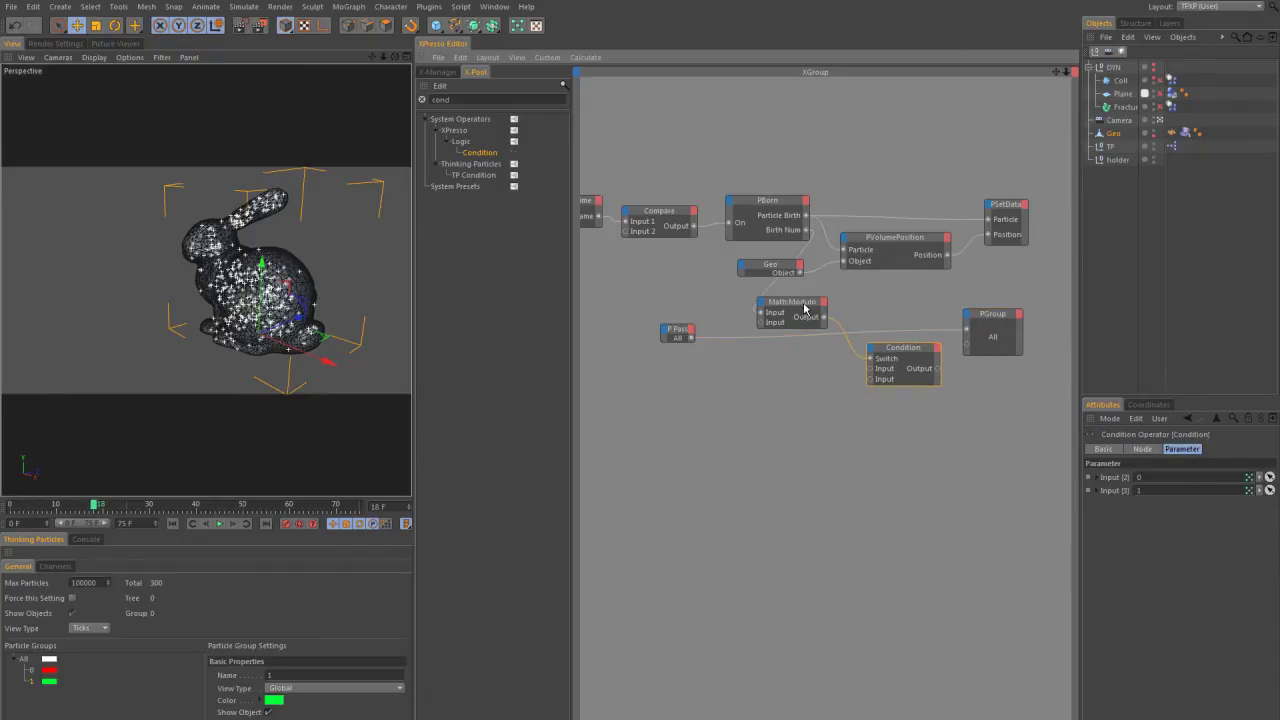
pyautogui.moveTo(768, 266); pyautogui.dragTo(735, 263)
pyautogui.moveTo(788, 304); pyautogui.dragTo(797, 302)
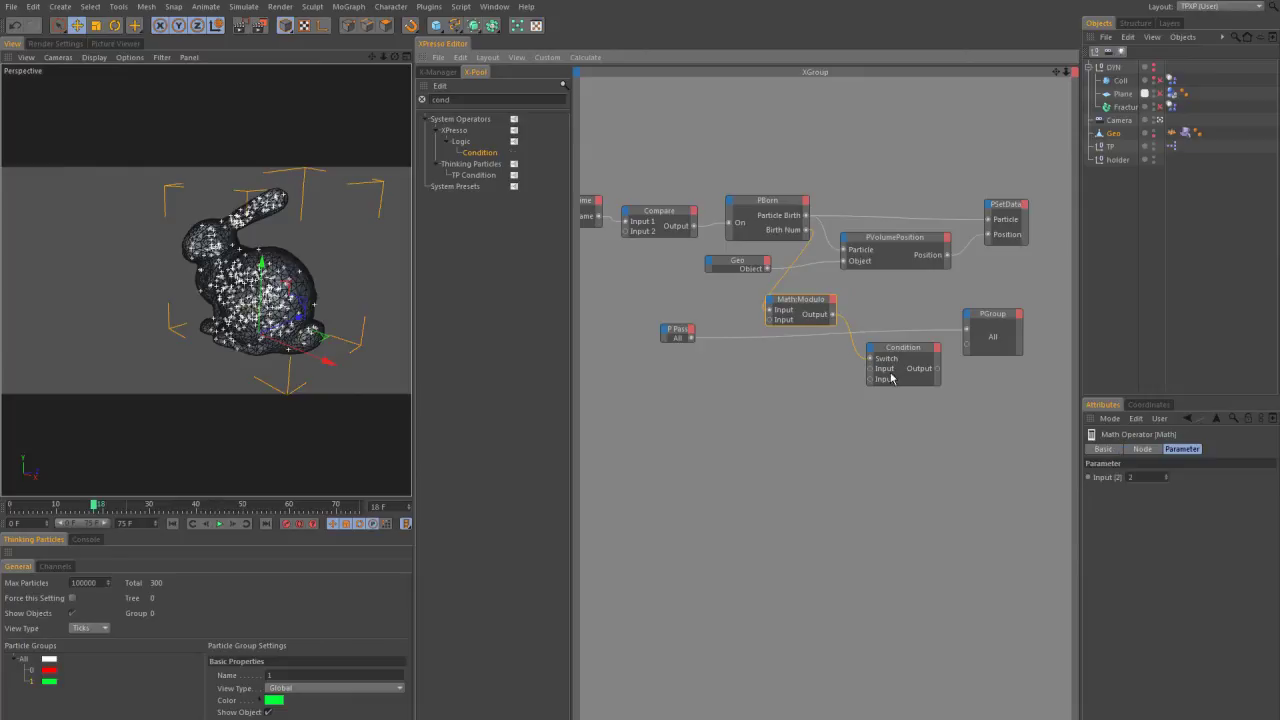
pyautogui.moveTo(932, 373); pyautogui.dragTo(966, 345)
pyautogui.click(993, 328)
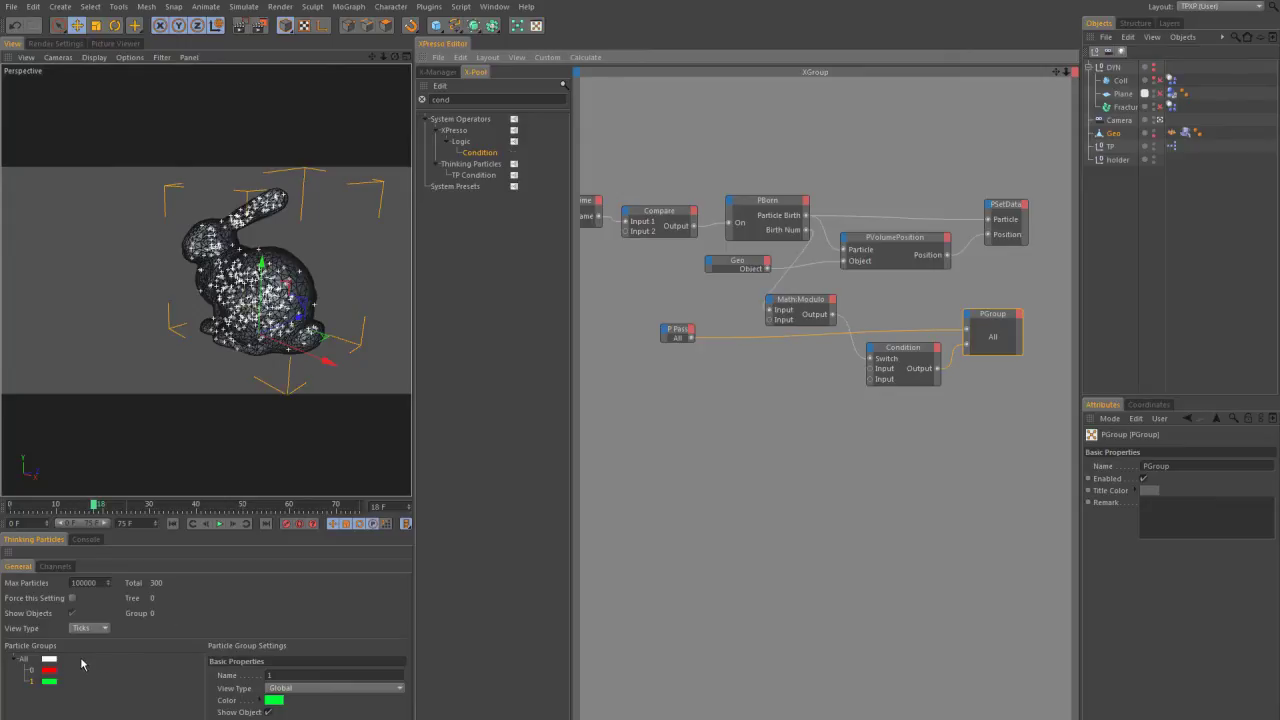
# Step: Play the animation from the start and check the particle colors against the Condition and Math:Modulo settings
pyautogui.click(172, 523)
pyautogui.click(217, 420)
pyautogui.press('F8')
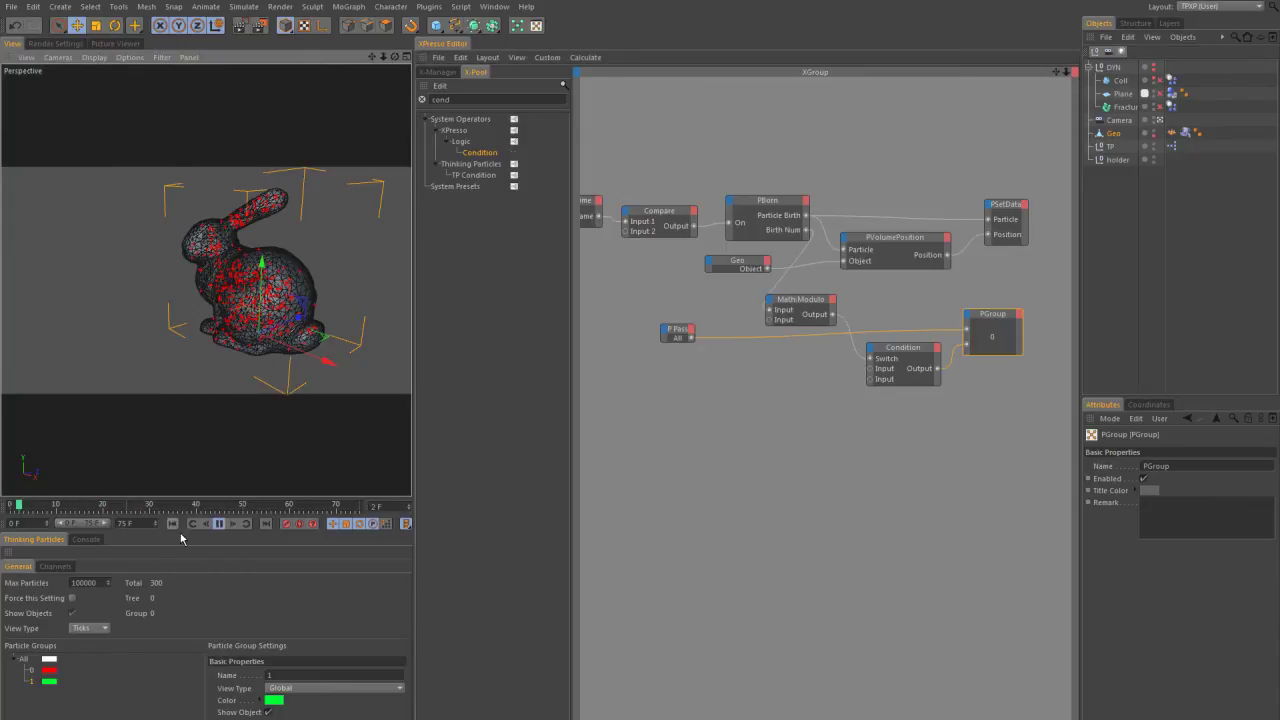
pyautogui.click(903, 348)
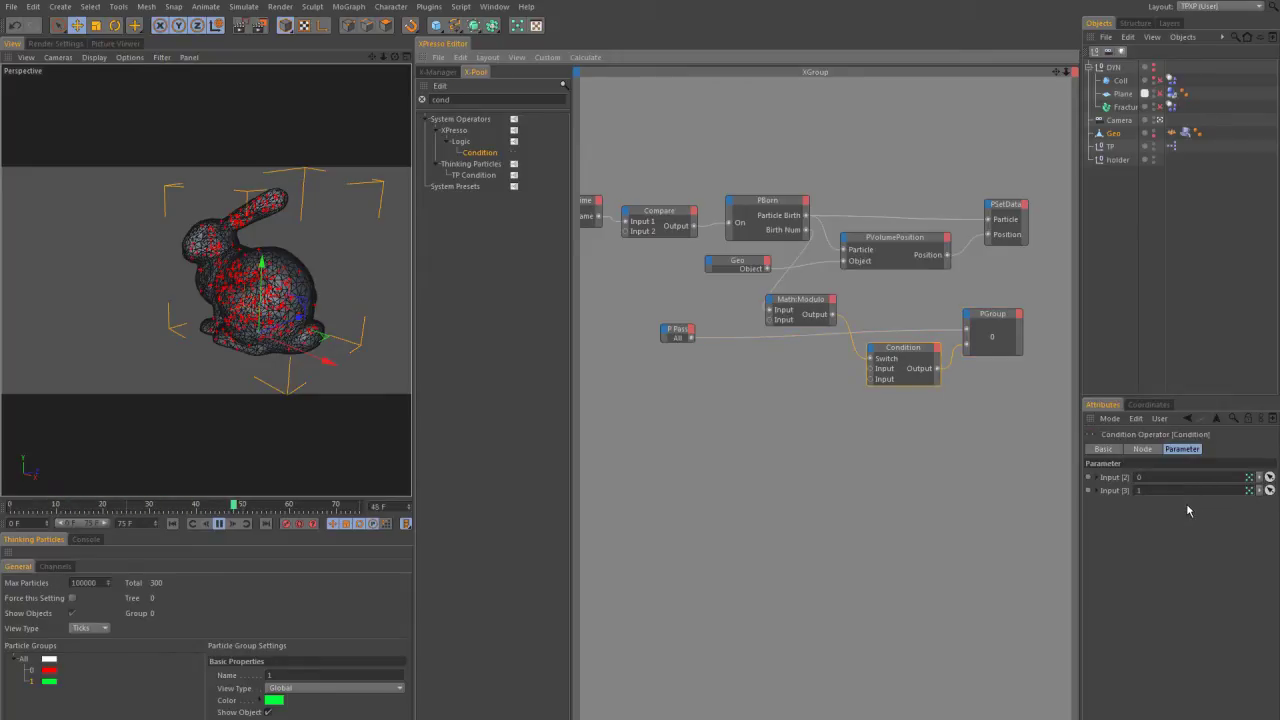
pyautogui.moveTo(800, 305); pyautogui.dragTo(813, 305)
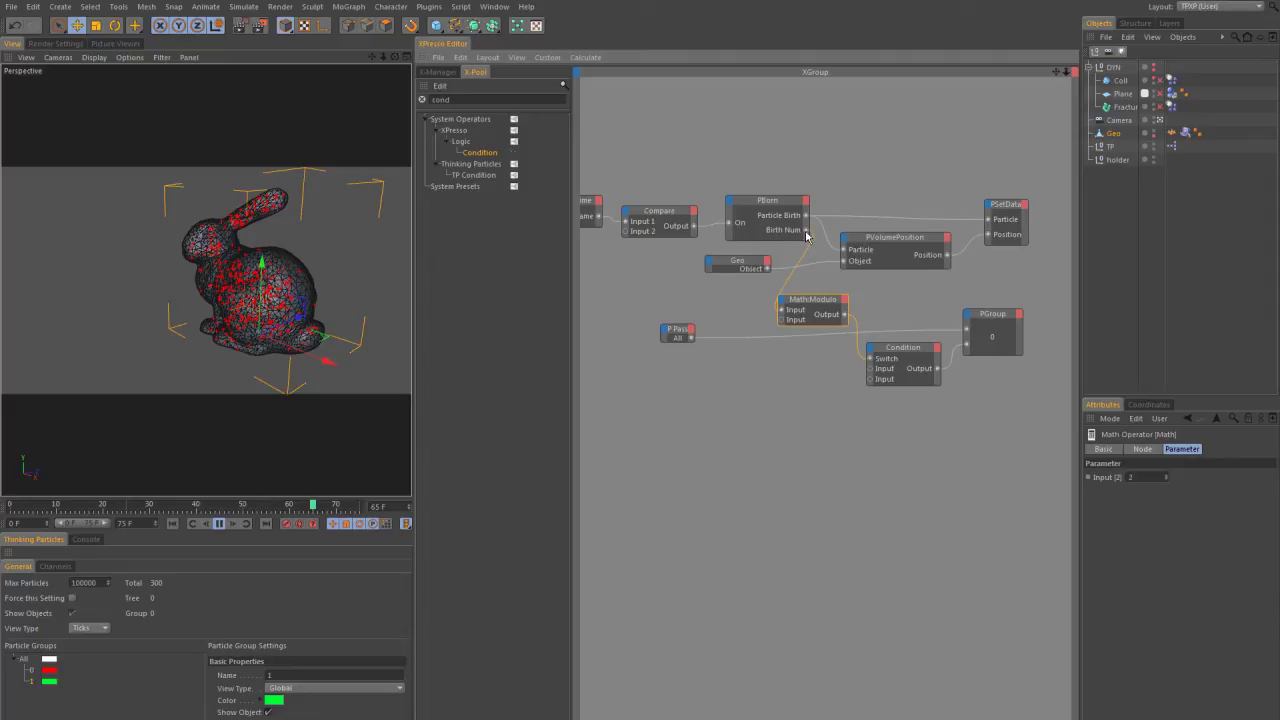
# Step: Show the port names on the PGroup node
pyautogui.click(990, 330)
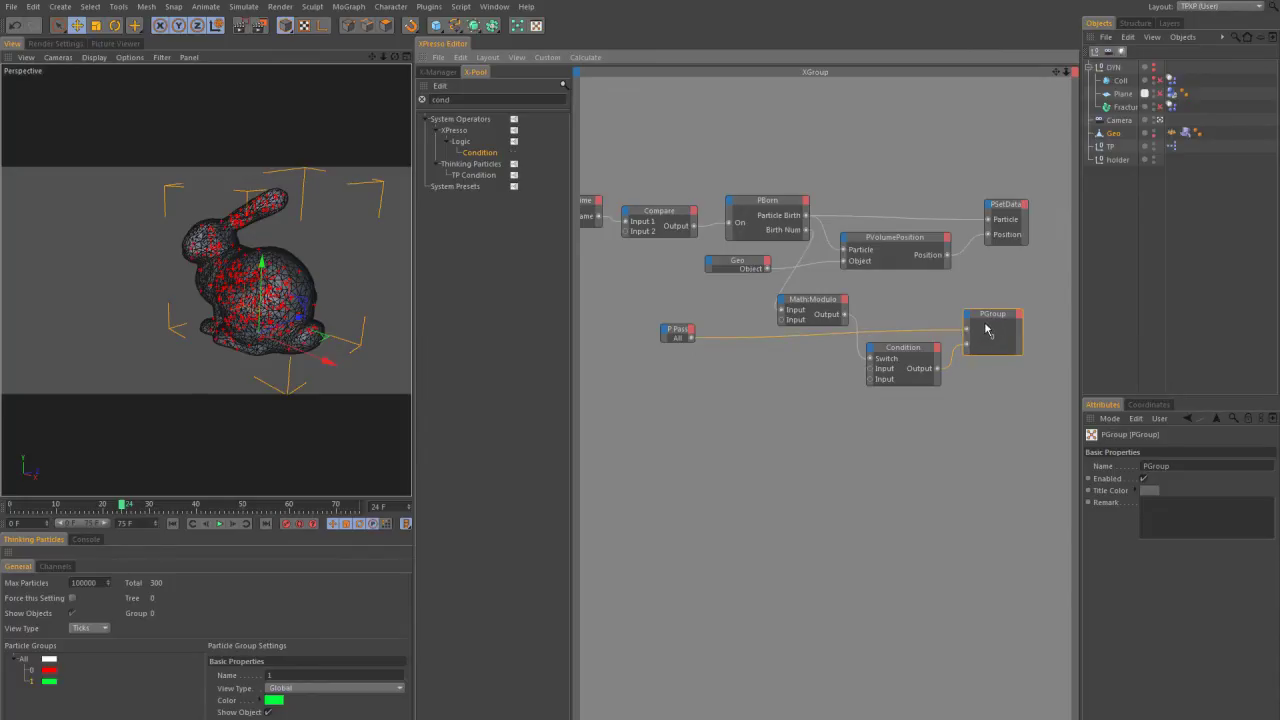
pyautogui.rightClick(988, 319)
pyautogui.moveTo(1040, 376)
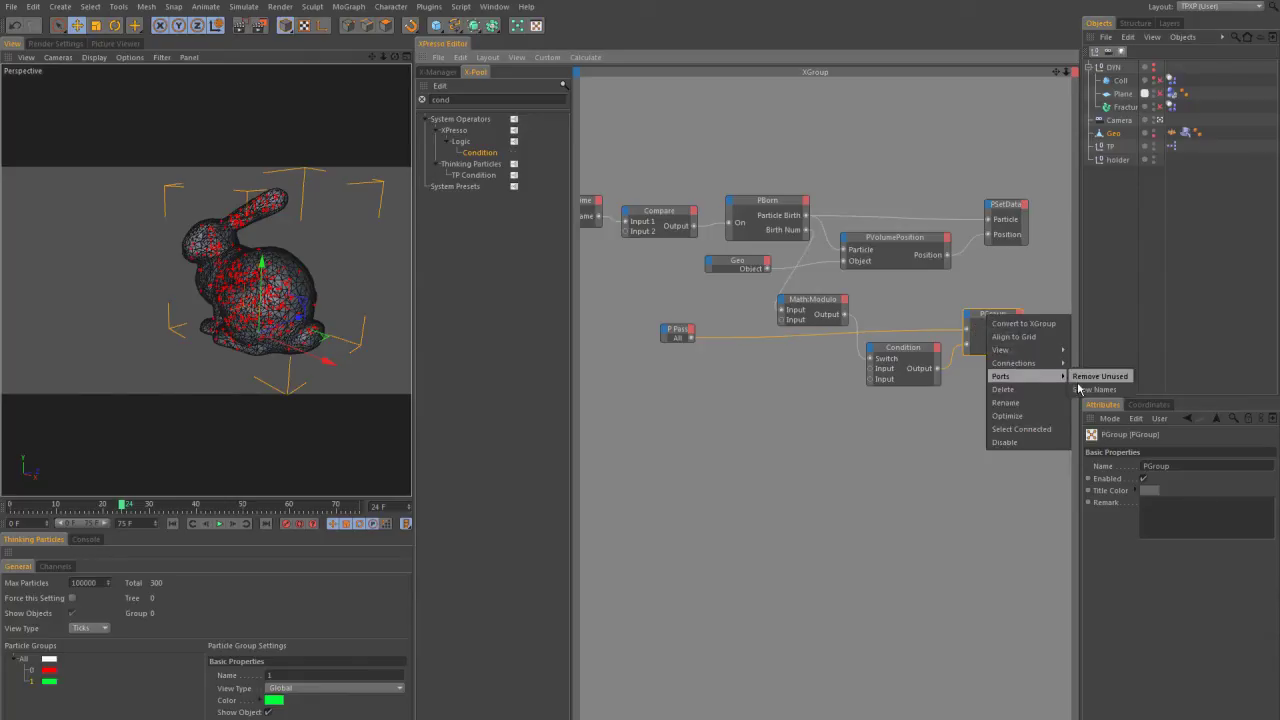
pyautogui.click(1080, 389)
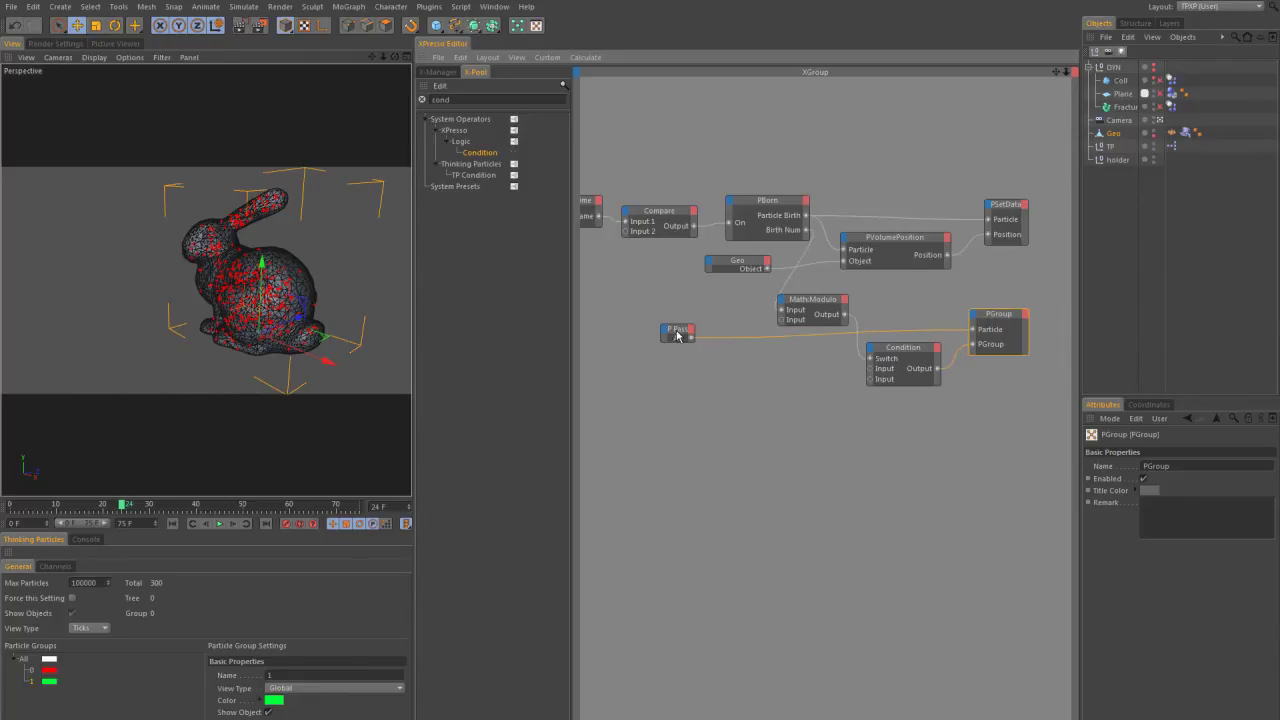
# Step: Move the P Pass node slightly lower, nudge Math:Modulo toward Condition, and select the PBorn node
pyautogui.moveTo(677, 335); pyautogui.dragTo(688, 331)
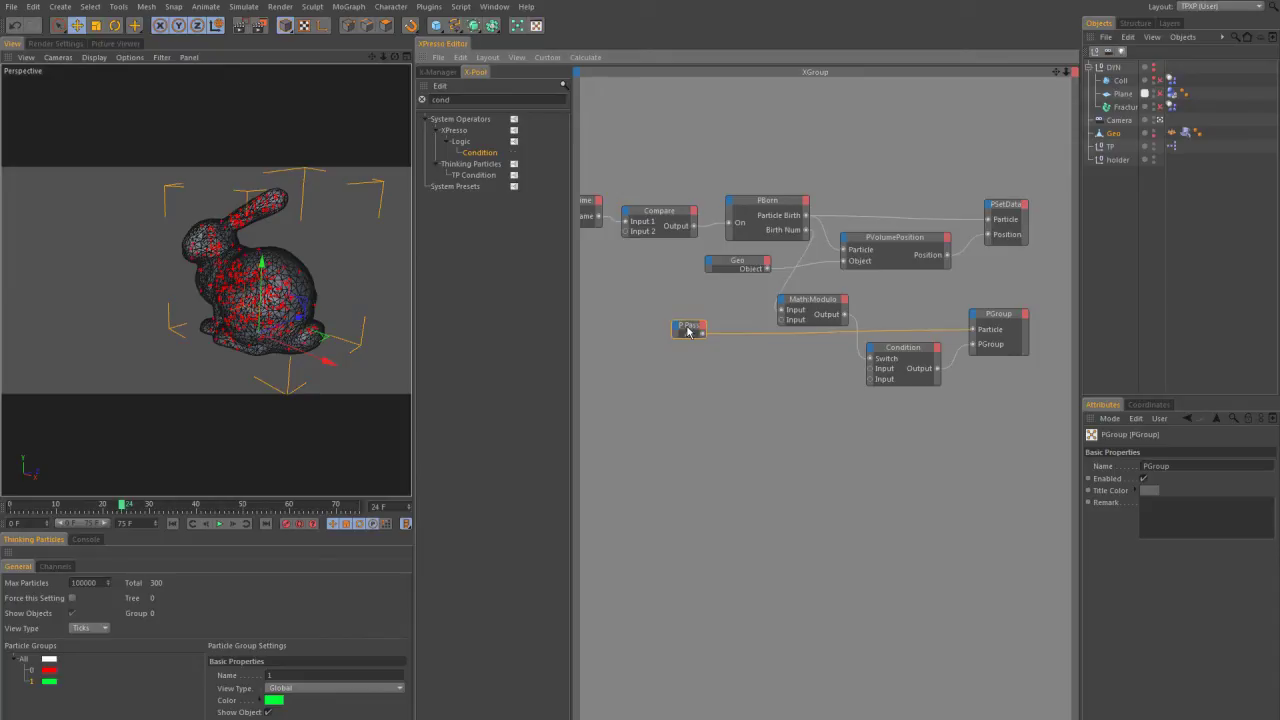
pyautogui.moveTo(688, 332); pyautogui.dragTo(682, 348)
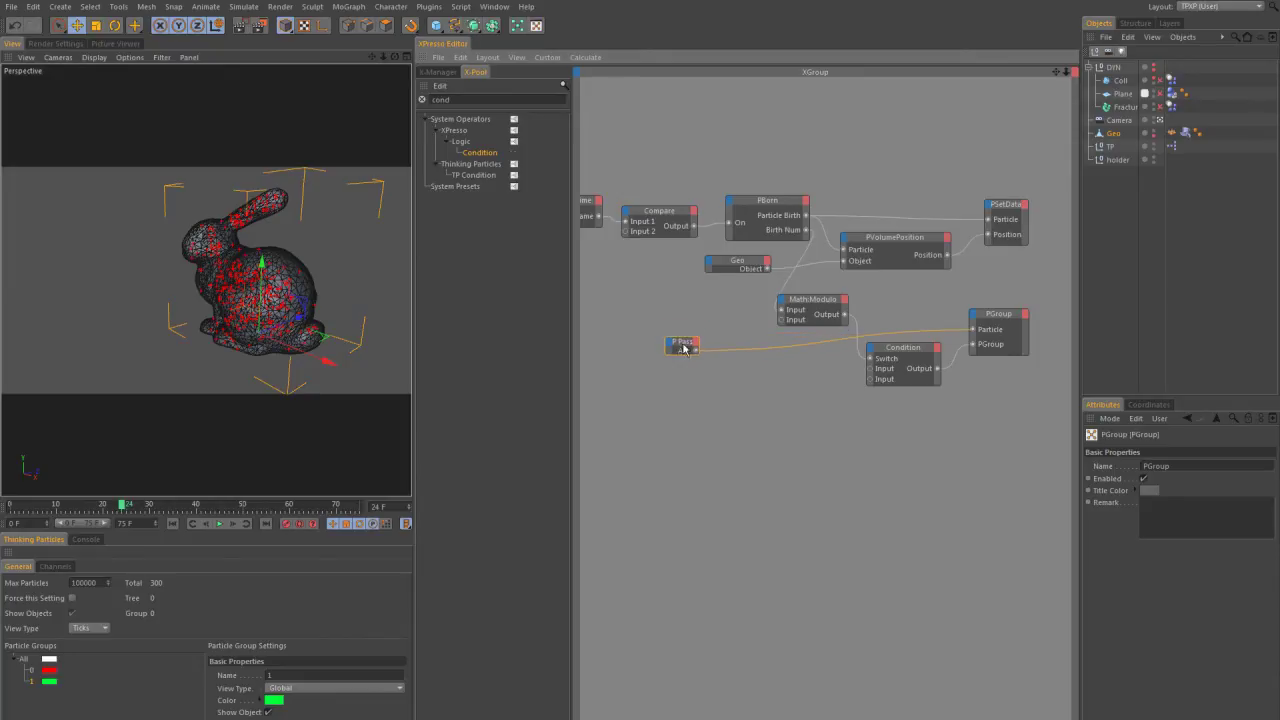
pyautogui.moveTo(806, 304); pyautogui.dragTo(812, 306)
pyautogui.click(775, 219)
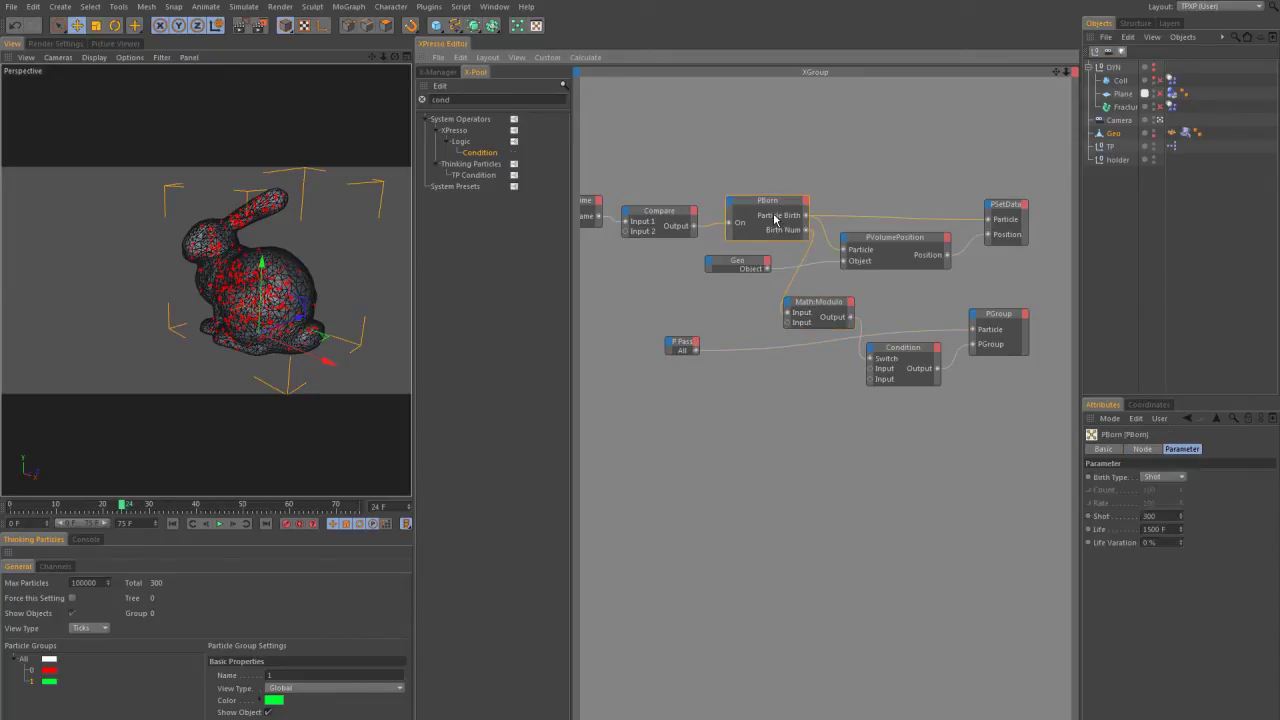
# Step: Add an Index output to P Pass, move Math:Modulo below the particle wire, and connect Index to Math:Modulo's first input
pyautogui.moveTo(690, 346); pyautogui.dragTo(684, 323)
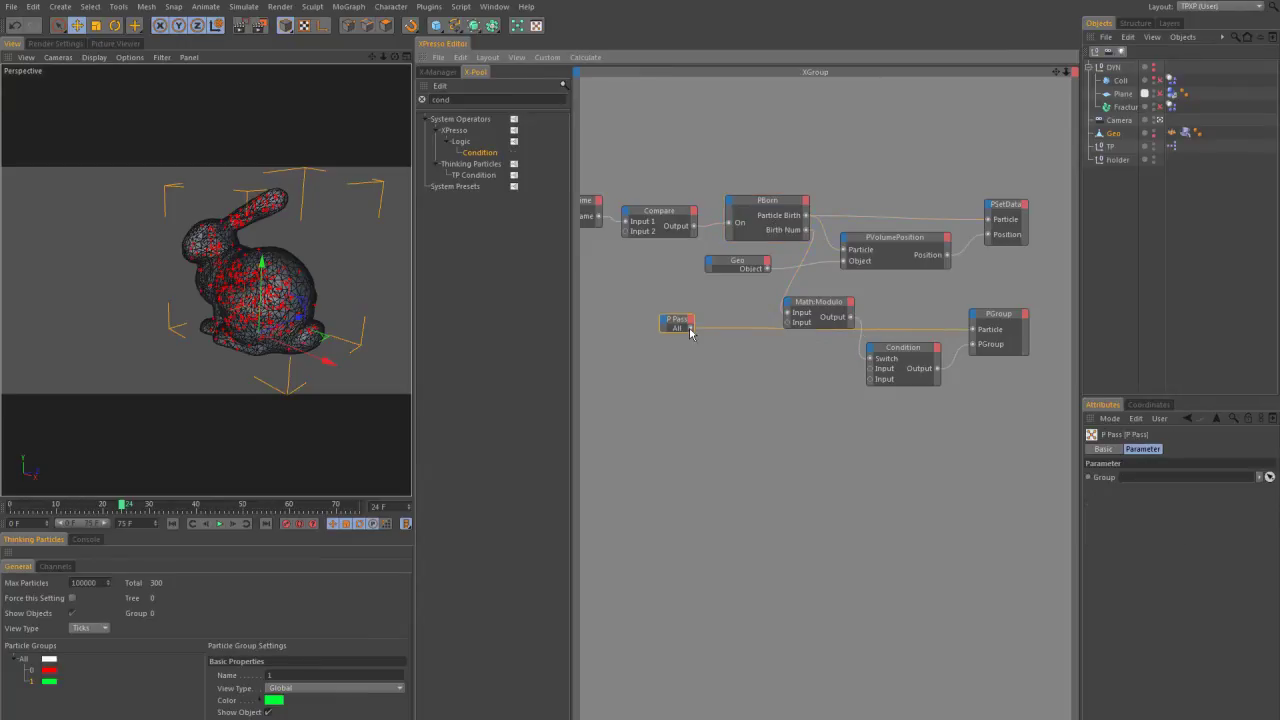
pyautogui.click(692, 320)
pyautogui.click(703, 341)
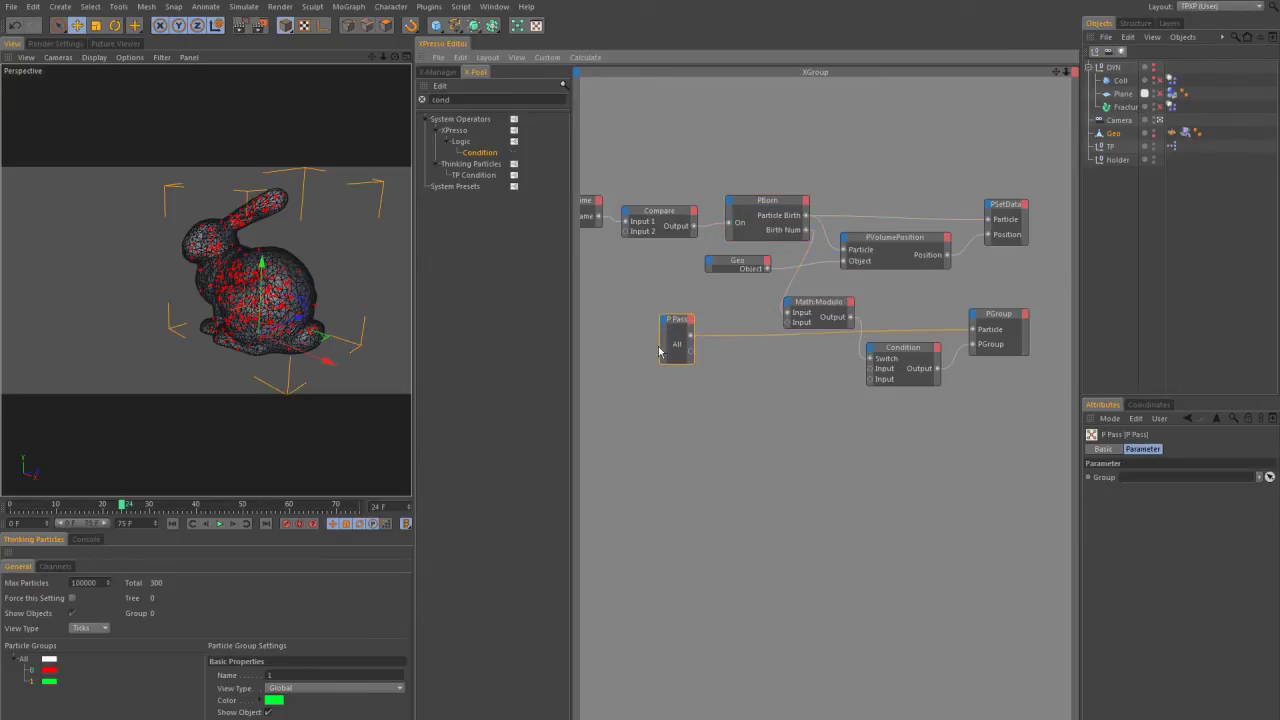
pyautogui.click(800, 302)
pyautogui.moveTo(814, 308); pyautogui.dragTo(784, 353)
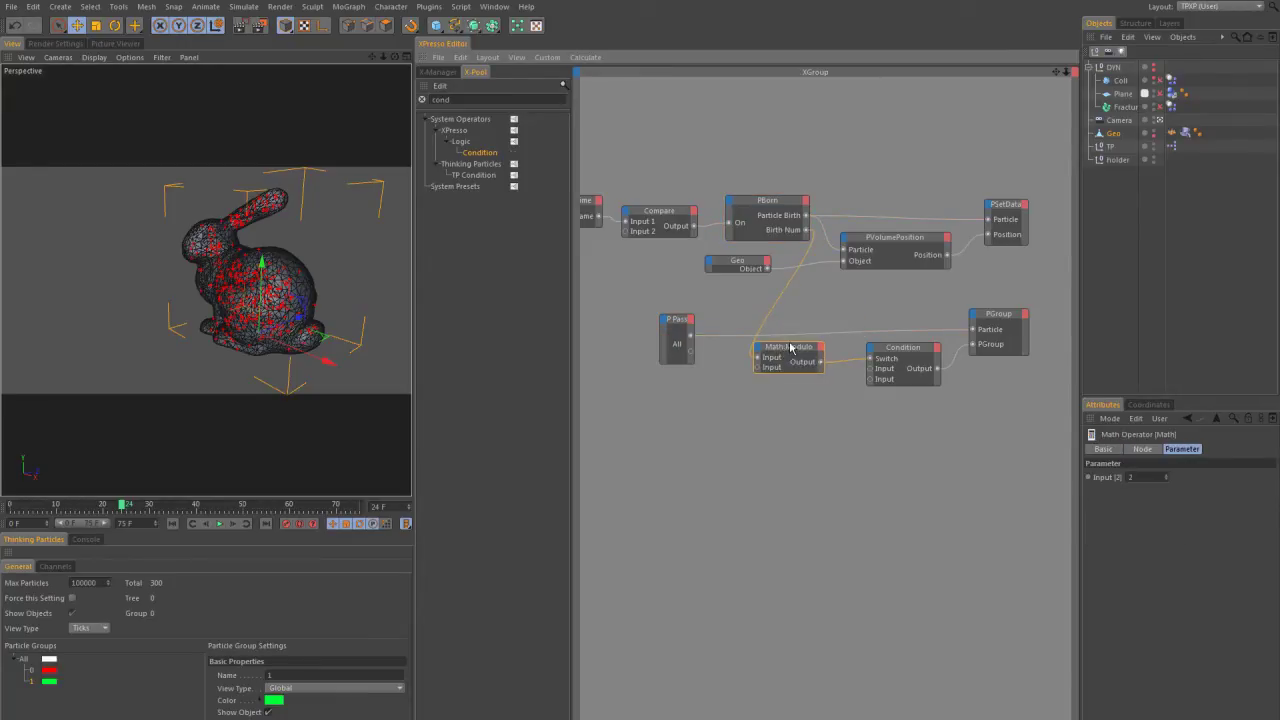
pyautogui.moveTo(690, 352); pyautogui.dragTo(758, 360)
# Step: Play the animation from the start and check how the particle colors are distributed in the bunny
pyautogui.click(176, 524)
pyautogui.click(177, 526)
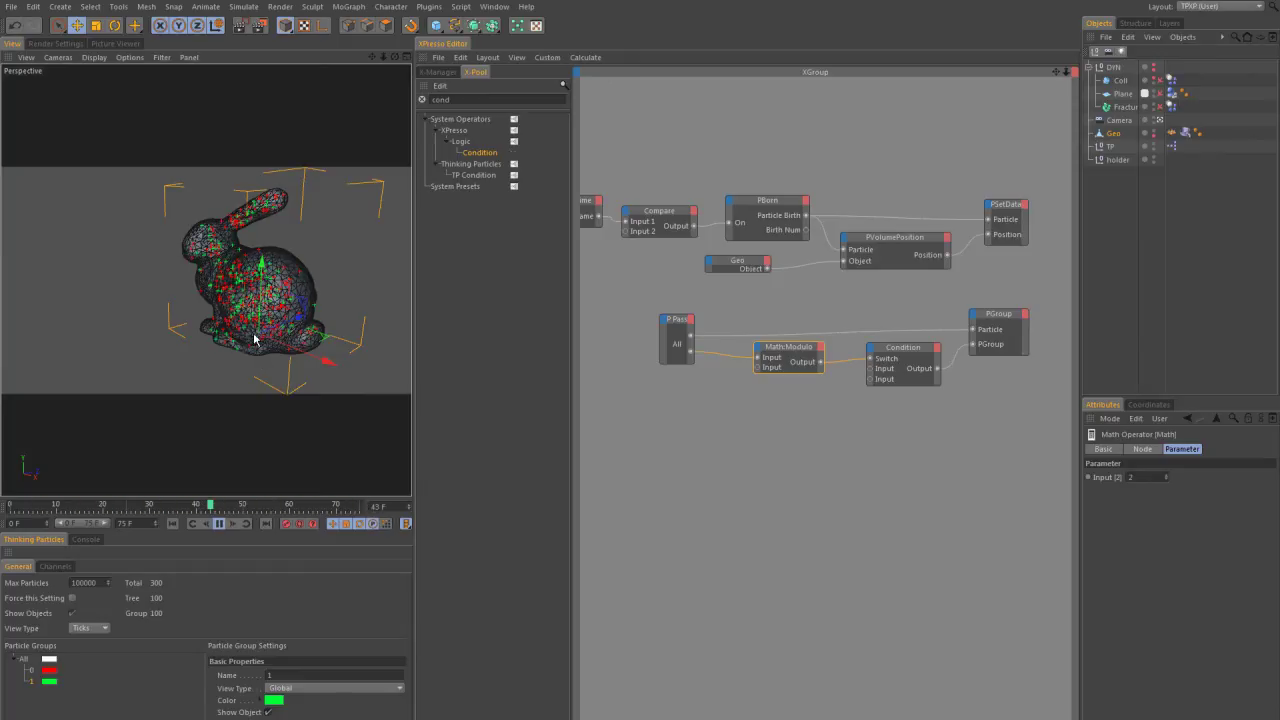
pyautogui.press('F8')
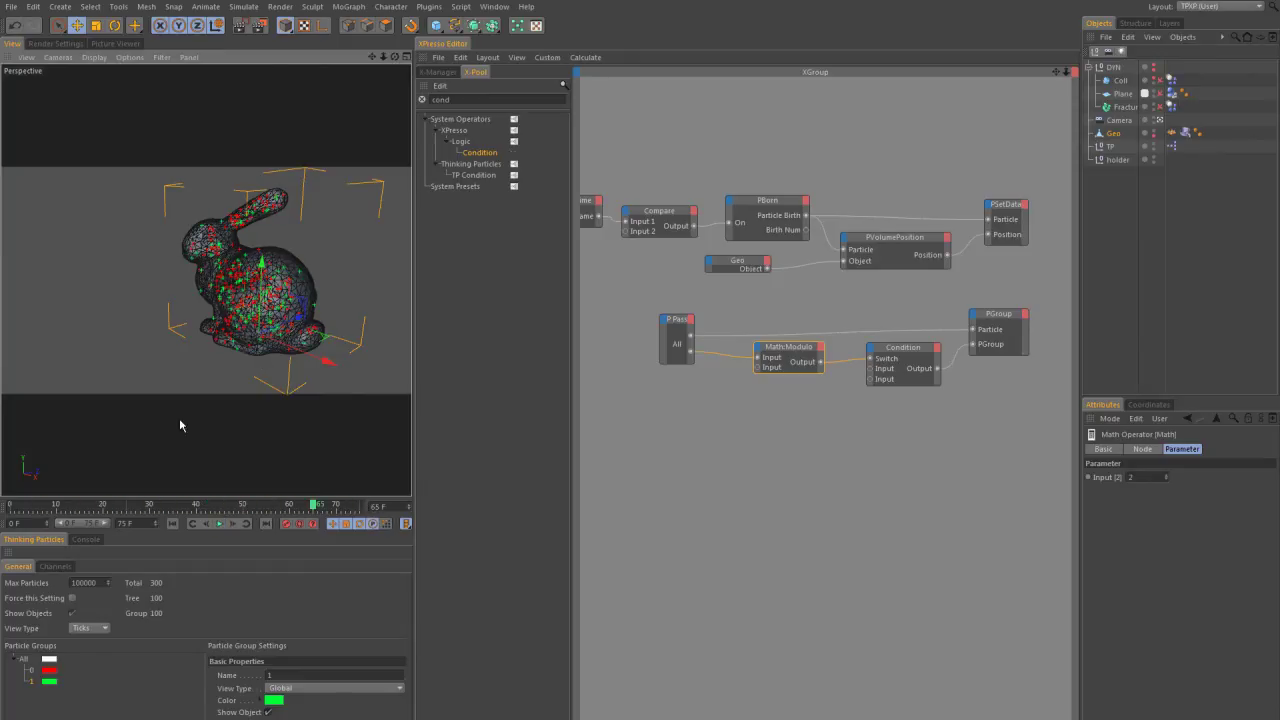
# Step: Return to frame 0 and delete the existing index(Integer) Thinking Particles data channel
pyautogui.click(57, 566)
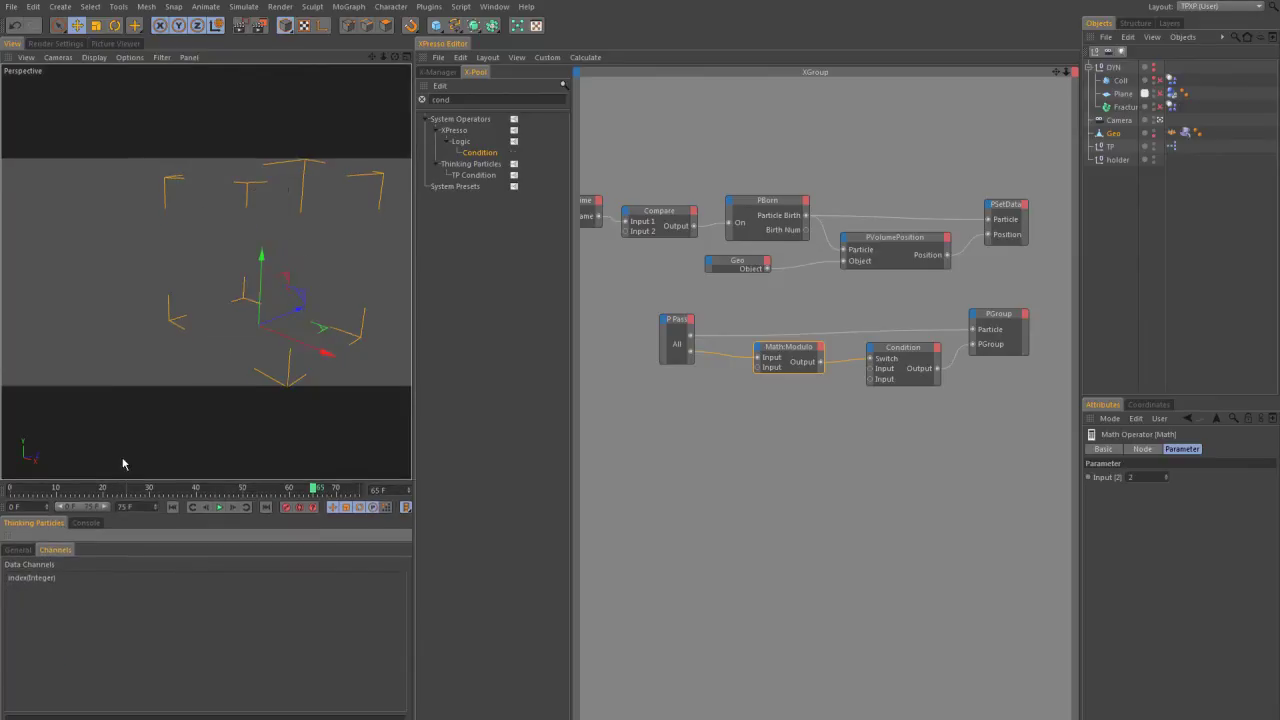
pyautogui.click(171, 486)
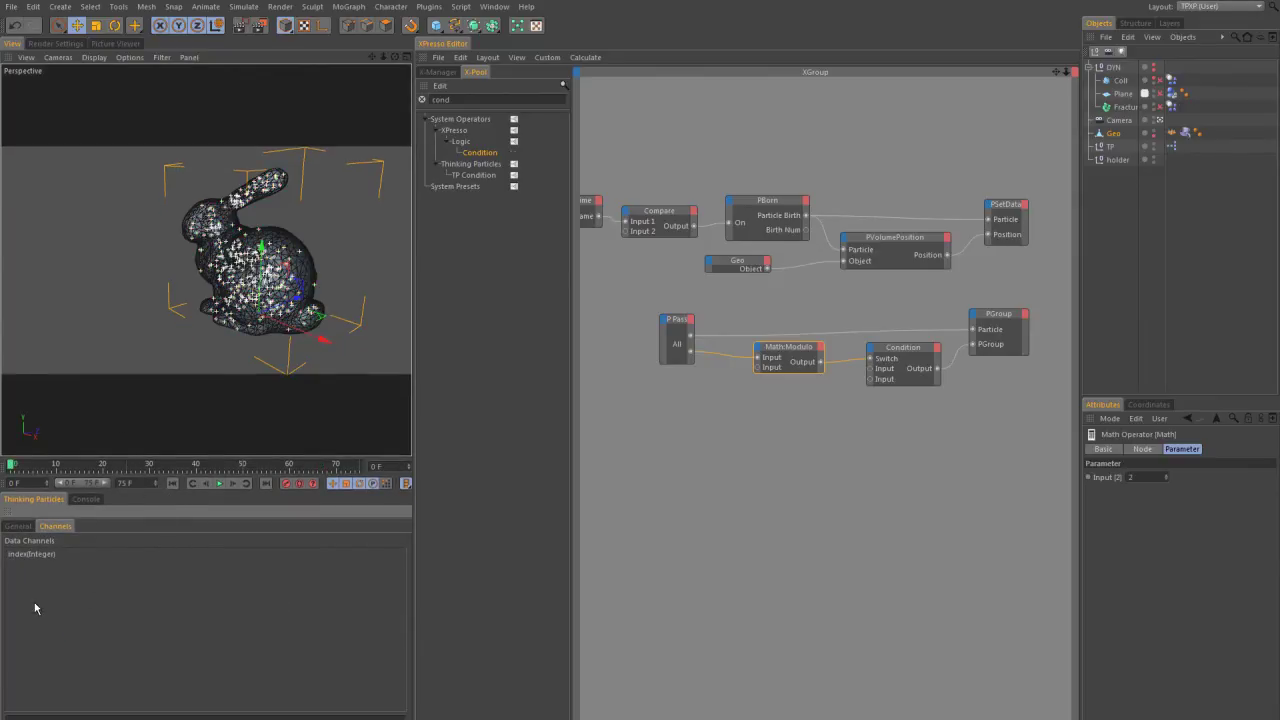
pyautogui.click(28, 556)
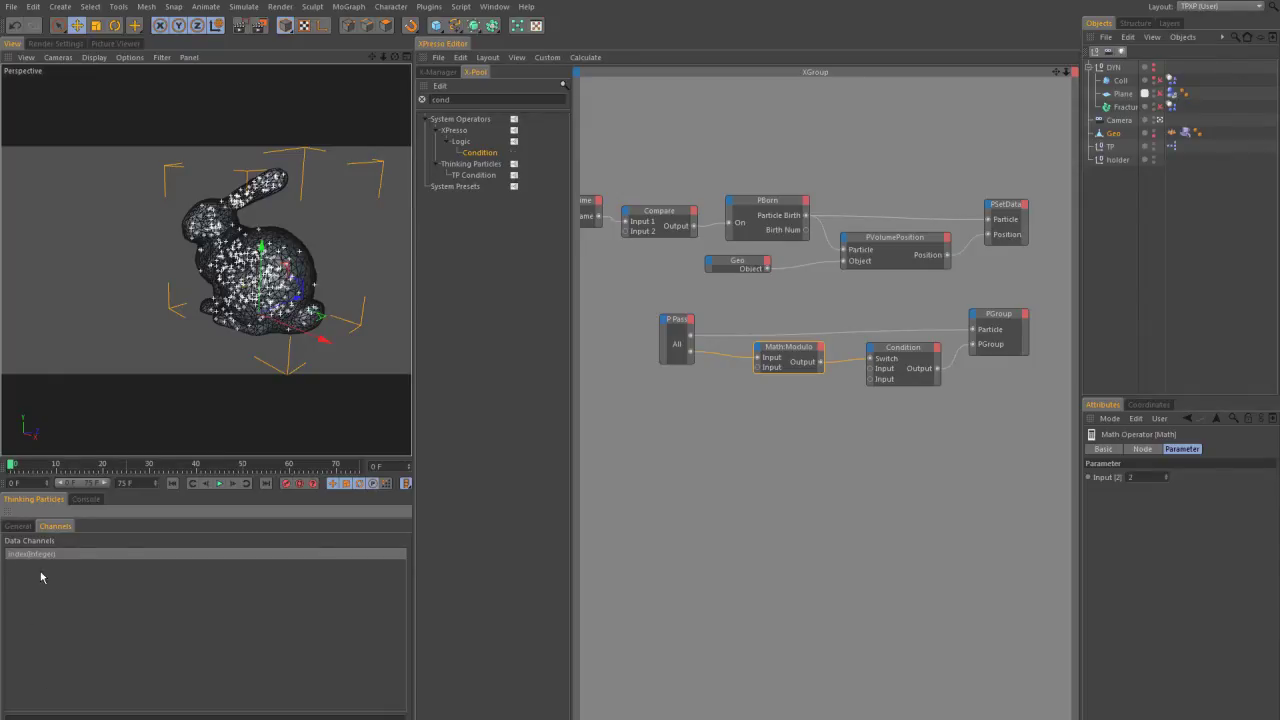
pyautogui.press('Delete')
pyautogui.hotkey('ctrl', 'z')
# Step: Add a Thinking Particles data channel named index with the Integer type
pyautogui.click(119, 718)
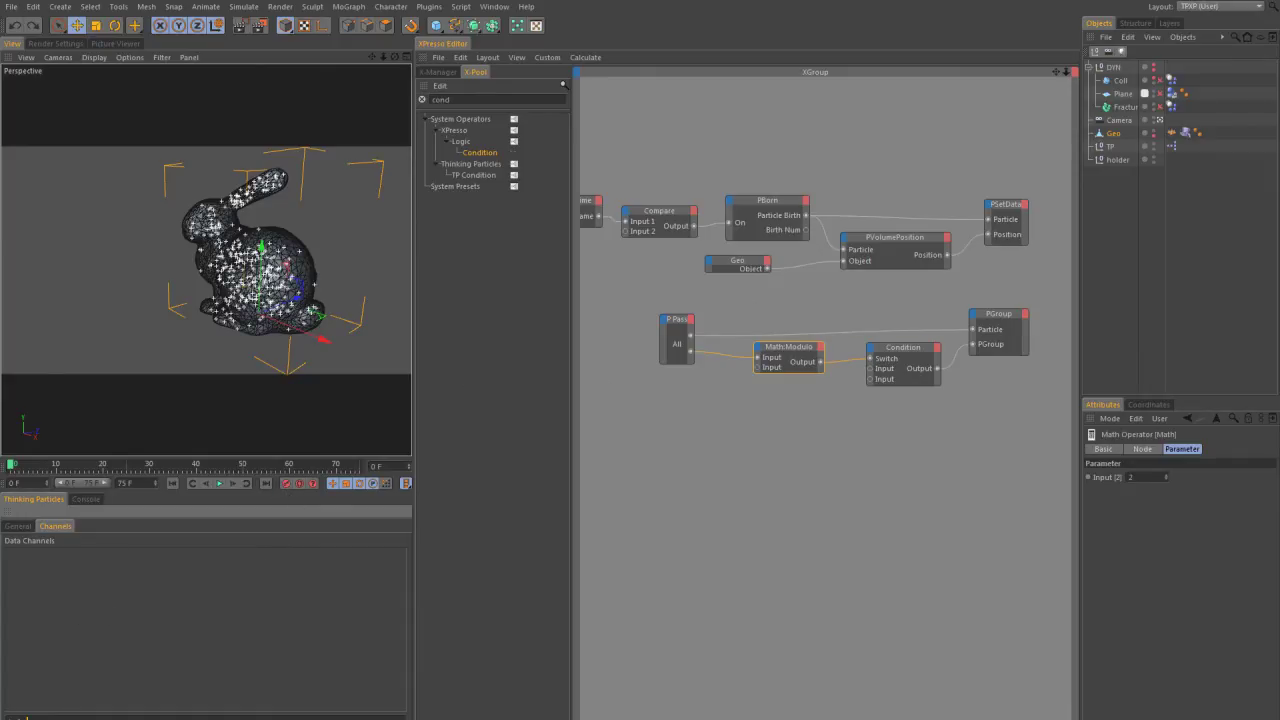
pyautogui.click(27, 718)
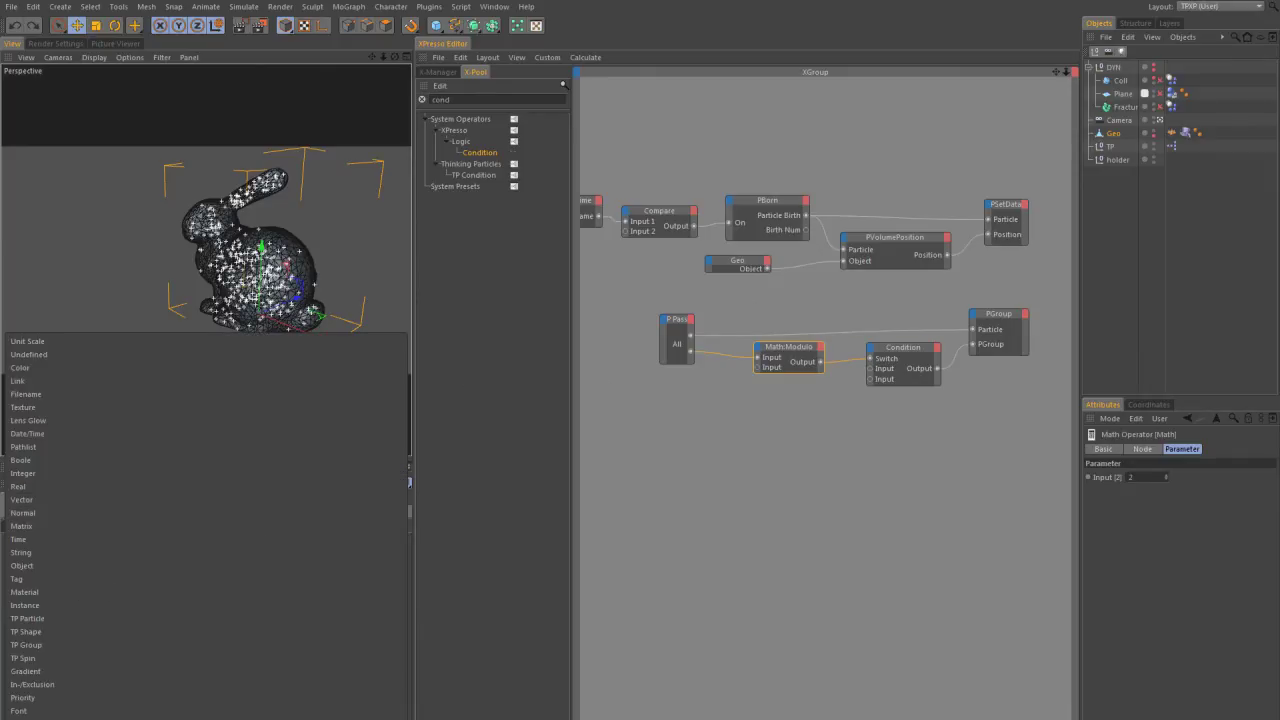
pyautogui.click(52, 474)
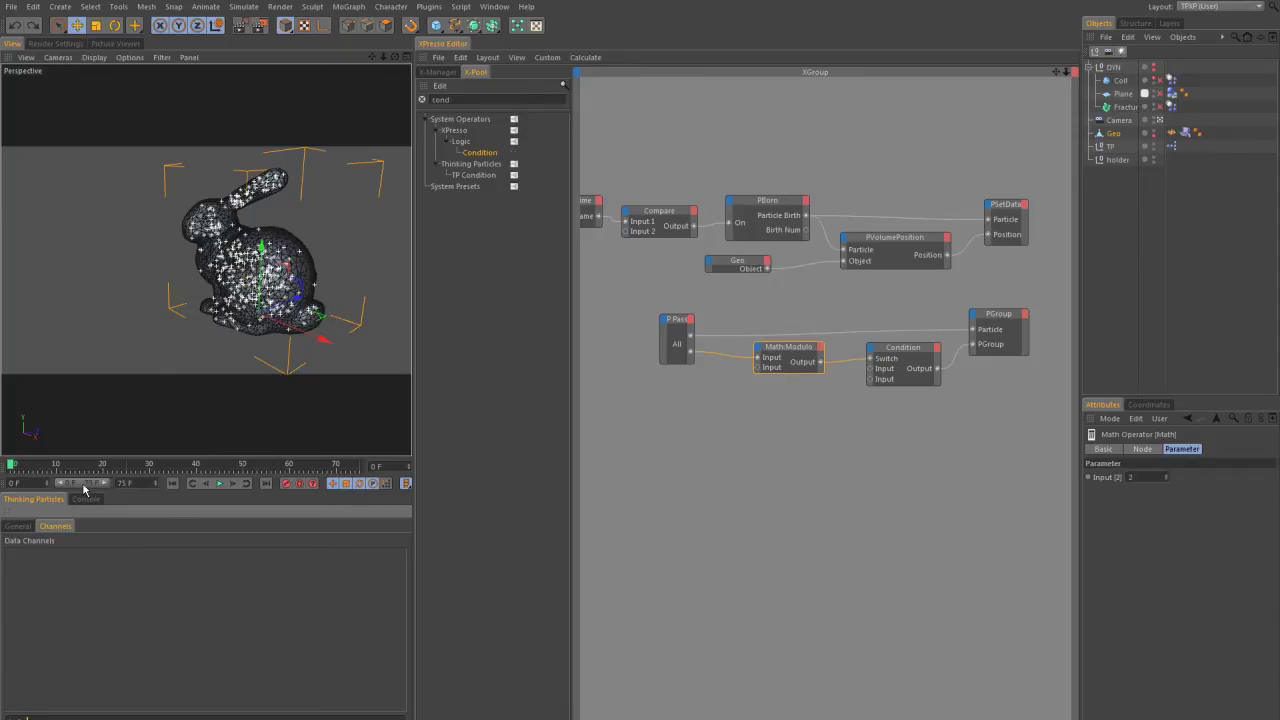
pyautogui.press('Return')
pyautogui.click(172, 558)
# Step: Add the index(Integer) input to PSetData, connect PBorn's Birth Num to it, and lower PVolumePosition to clear the wire
pyautogui.click(1025, 209)
pyautogui.click(988, 204)
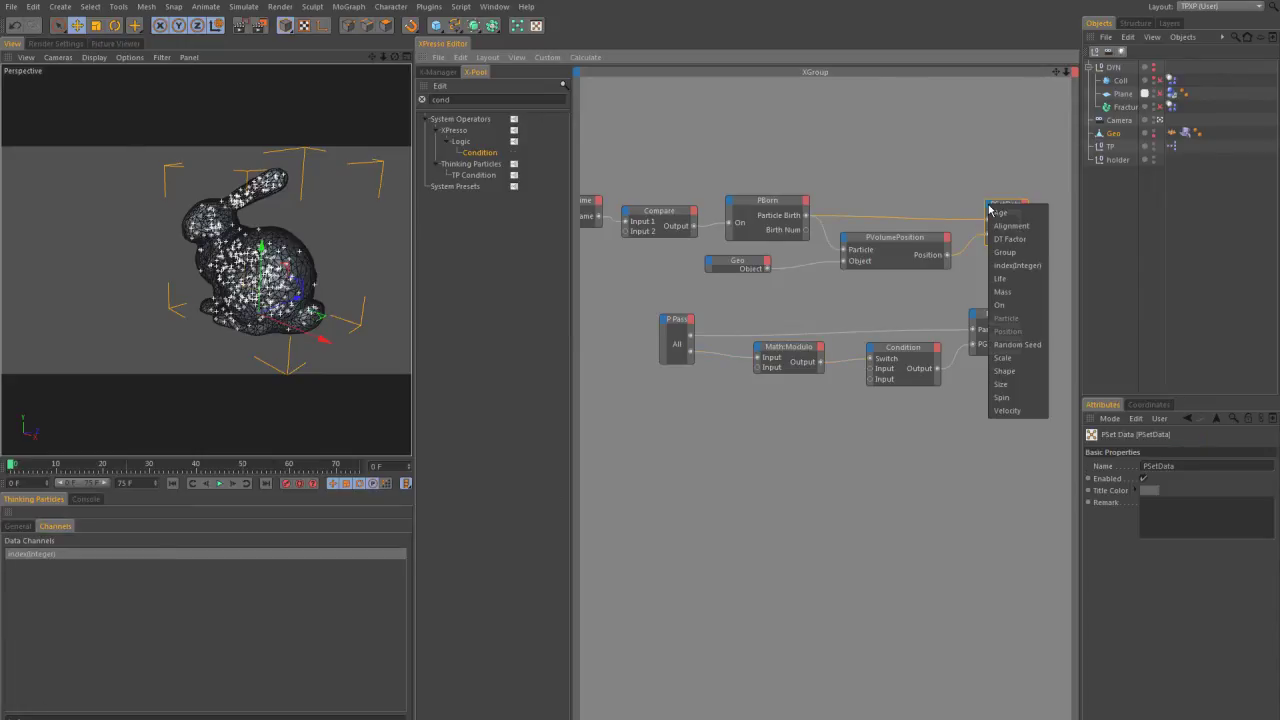
pyautogui.click(1030, 258)
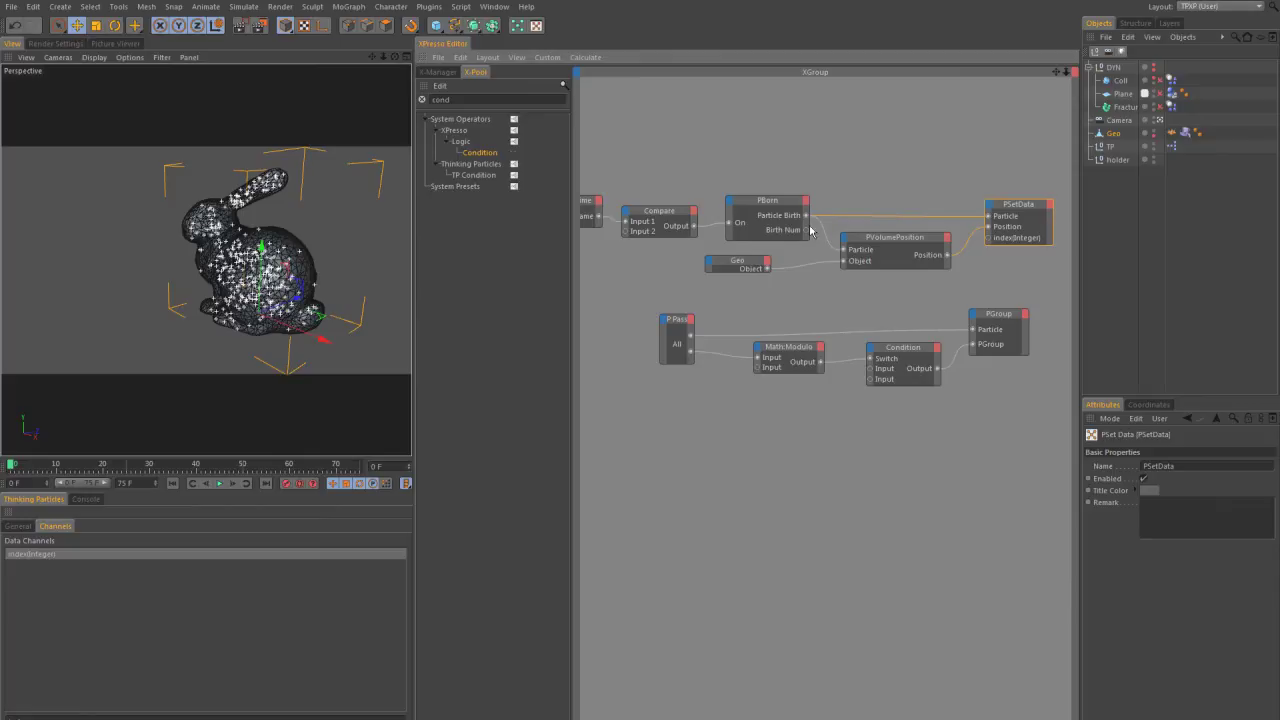
pyautogui.moveTo(806, 229); pyautogui.dragTo(991, 243)
pyautogui.moveTo(891, 246); pyautogui.dragTo(887, 272)
pyautogui.click(768, 206)
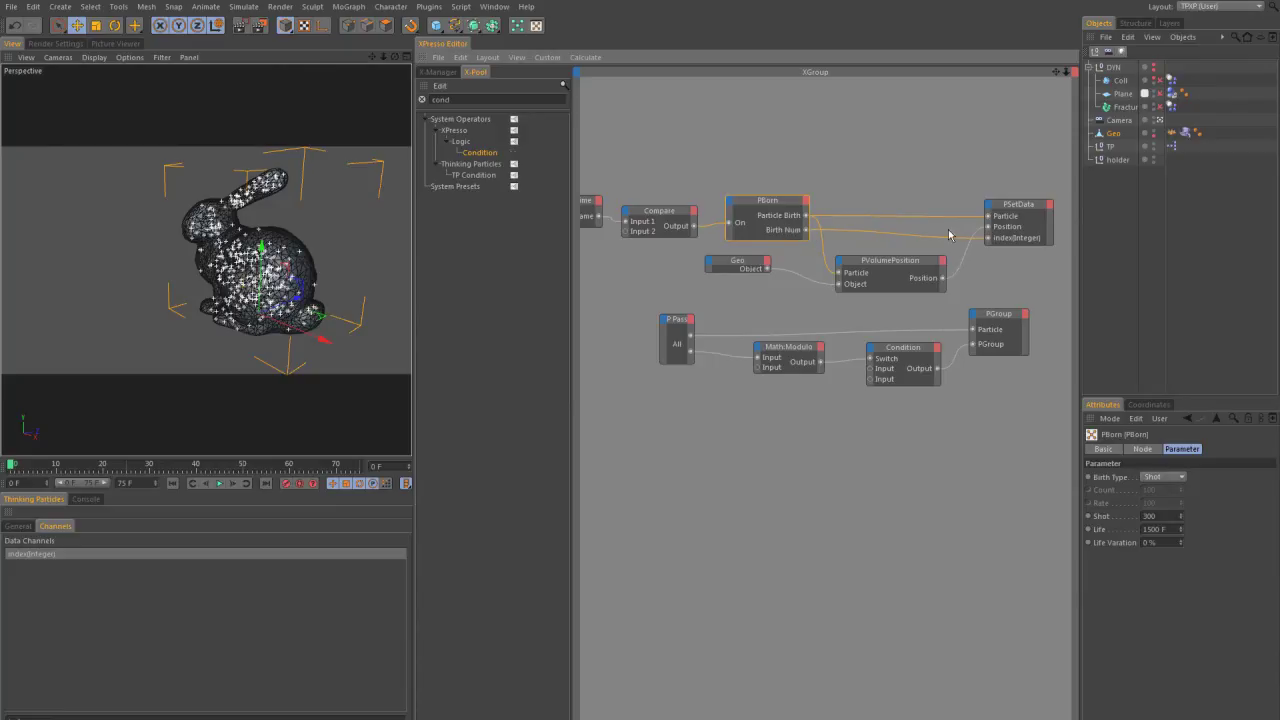
pyautogui.click(1009, 220)
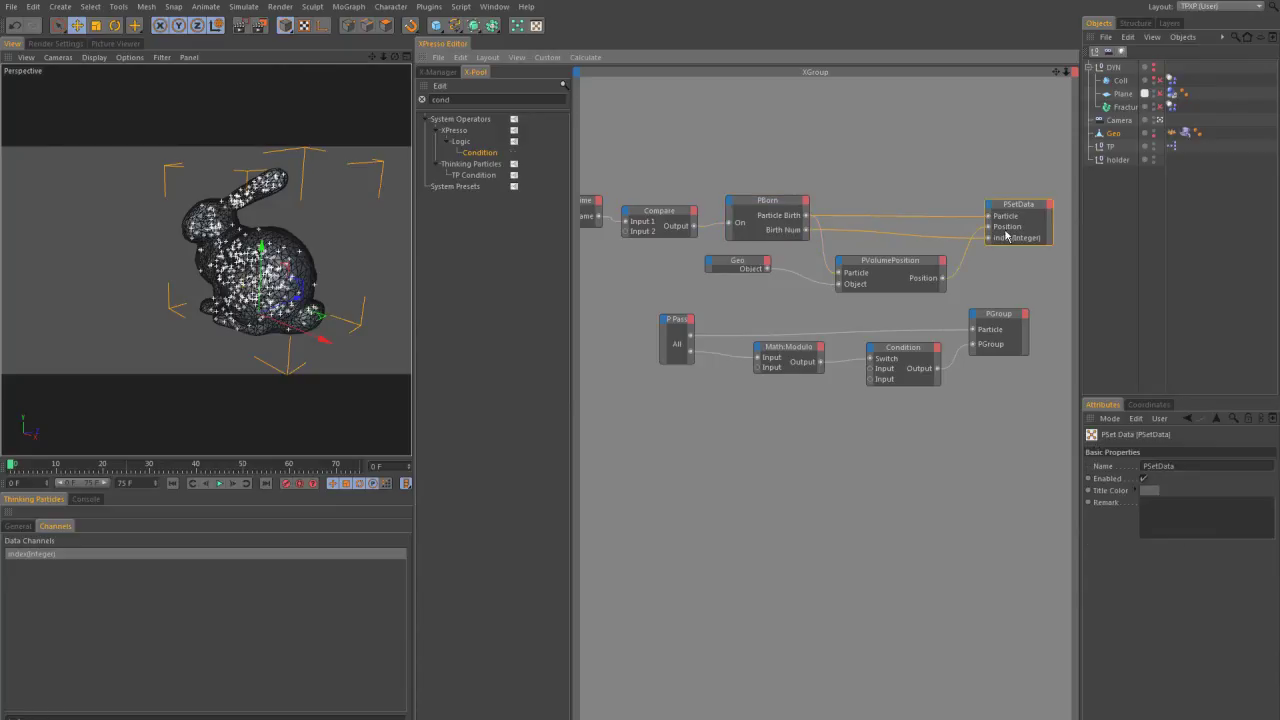
# Step: Disconnect P Pass's Index output from Math:Modulo and remove that output from P Pass
pyautogui.click(684, 328)
pyautogui.rightClick(711, 356)
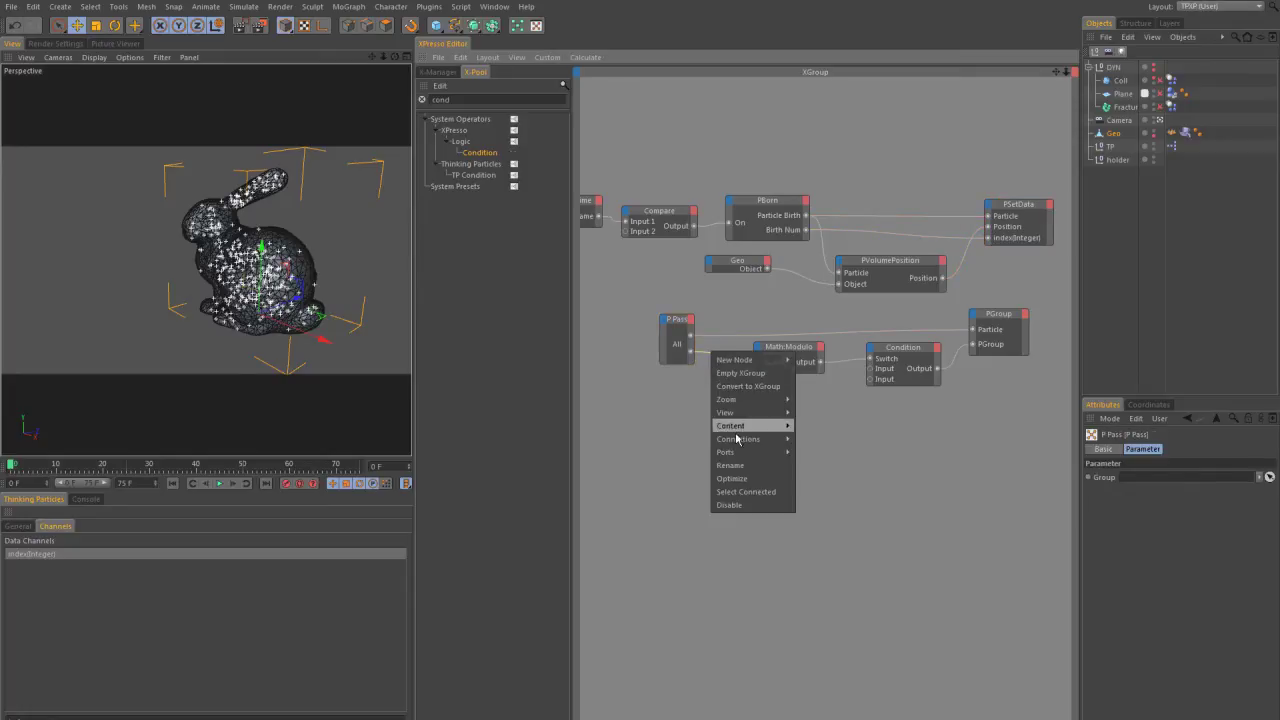
pyautogui.click(741, 505)
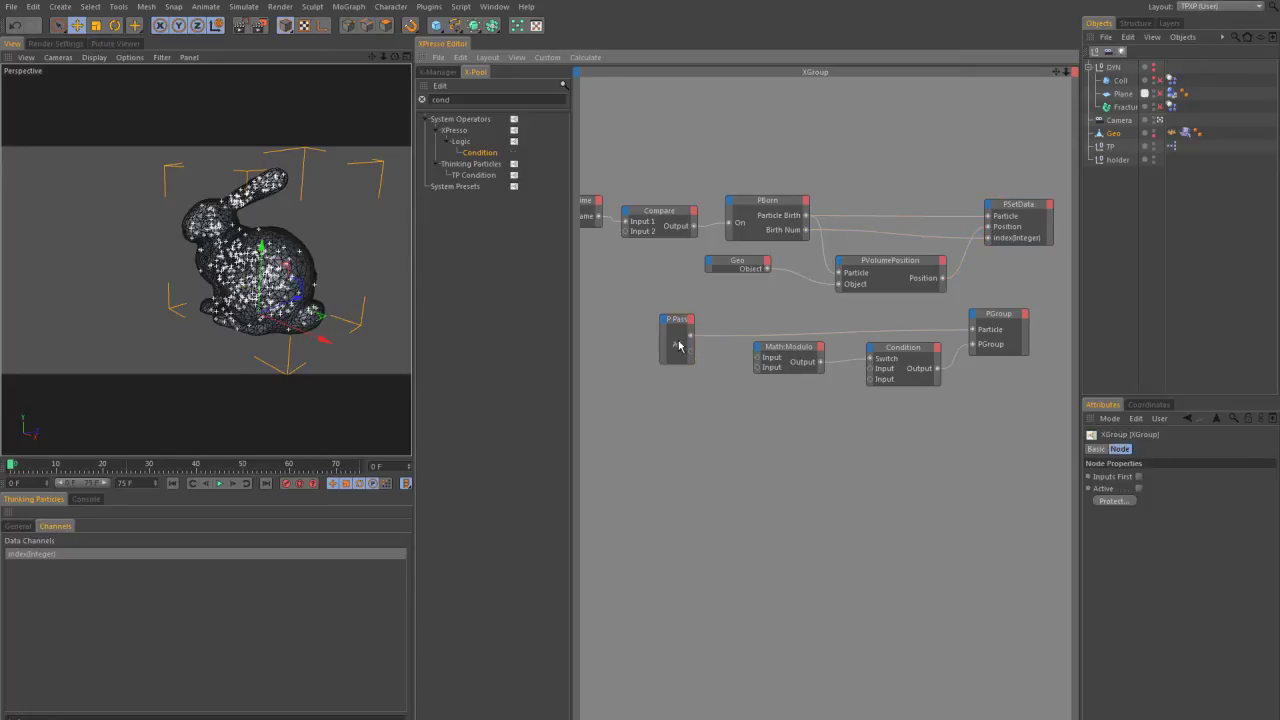
pyautogui.click(678, 340)
pyautogui.rightClick(680, 322)
pyautogui.click(690, 354)
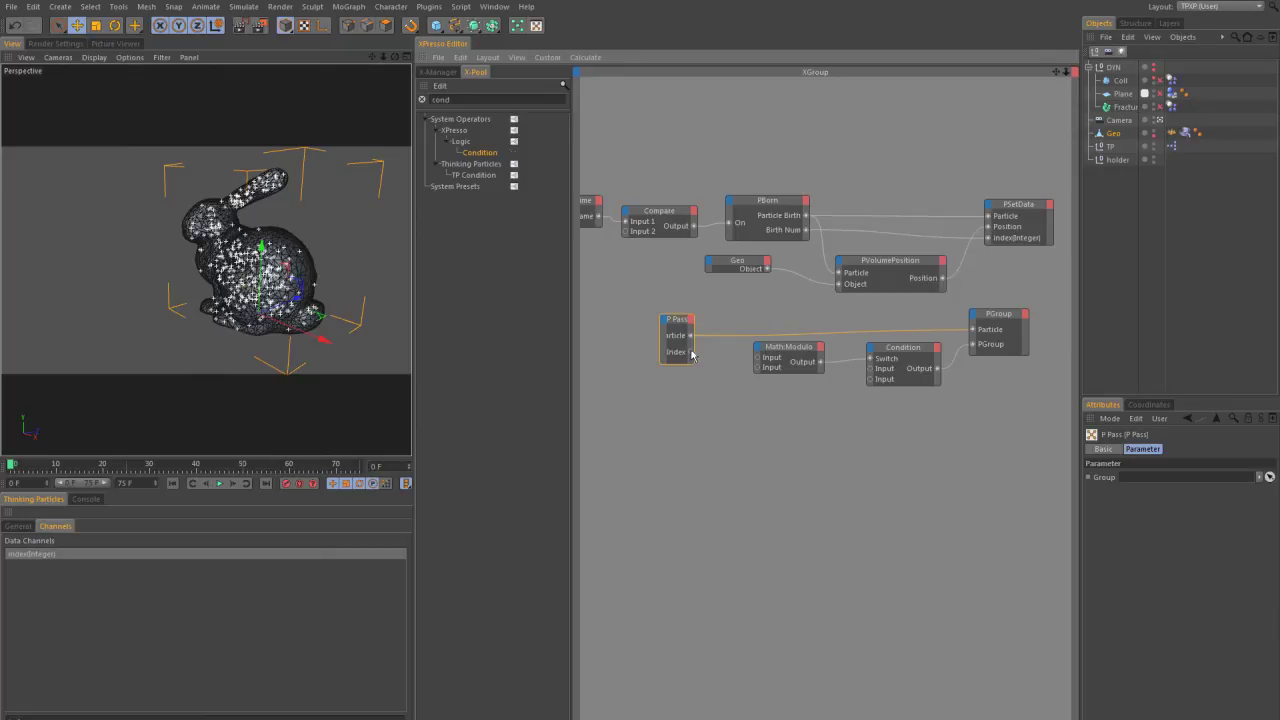
pyautogui.rightClick(680, 353)
pyautogui.click(695, 398)
# Step: Adjust the positions of P Pass and Math:Modulo to make room between them
pyautogui.moveTo(682, 324); pyautogui.dragTo(697, 322)
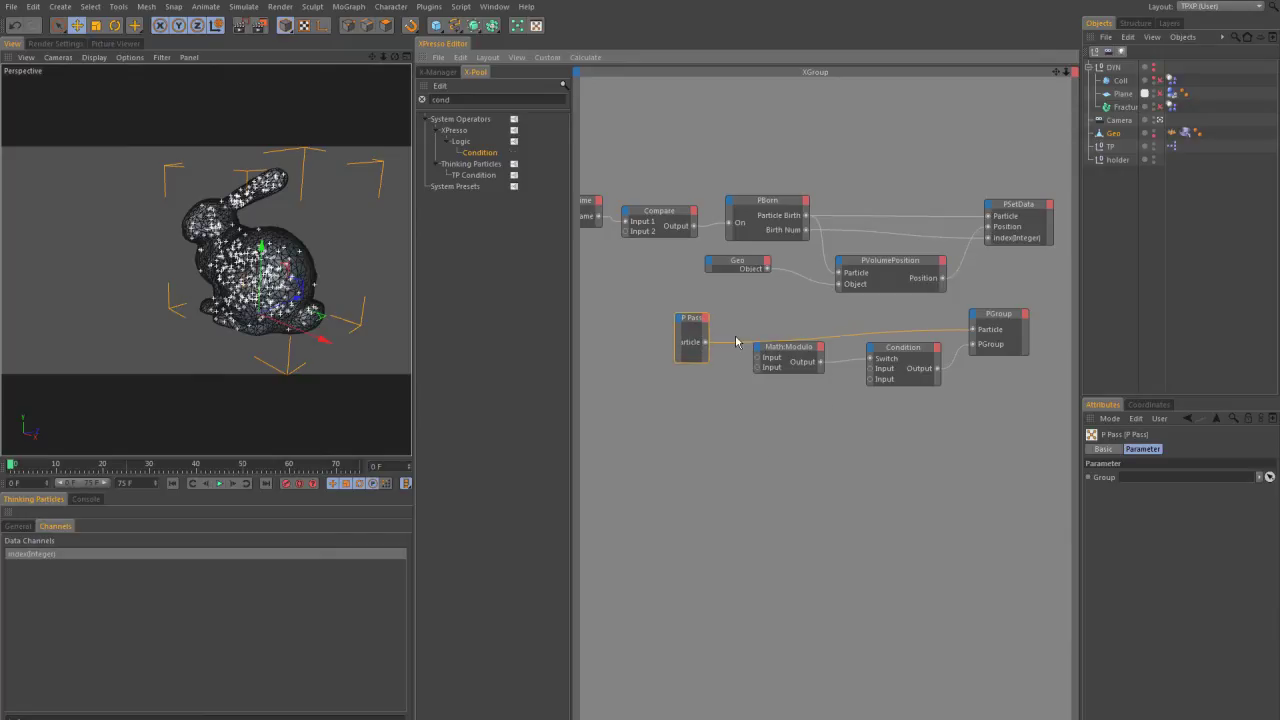
pyautogui.moveTo(778, 350); pyautogui.dragTo(789, 360)
pyautogui.click(686, 330)
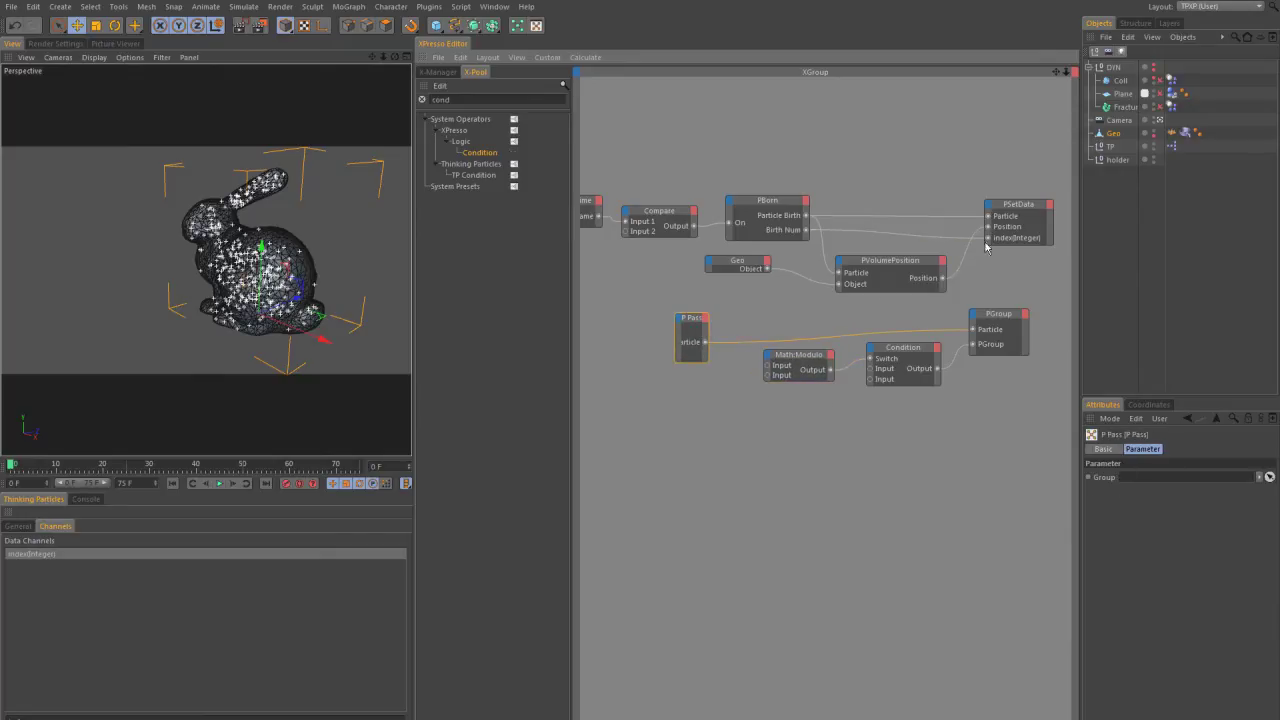
pyautogui.moveTo(692, 325); pyautogui.dragTo(682, 325)
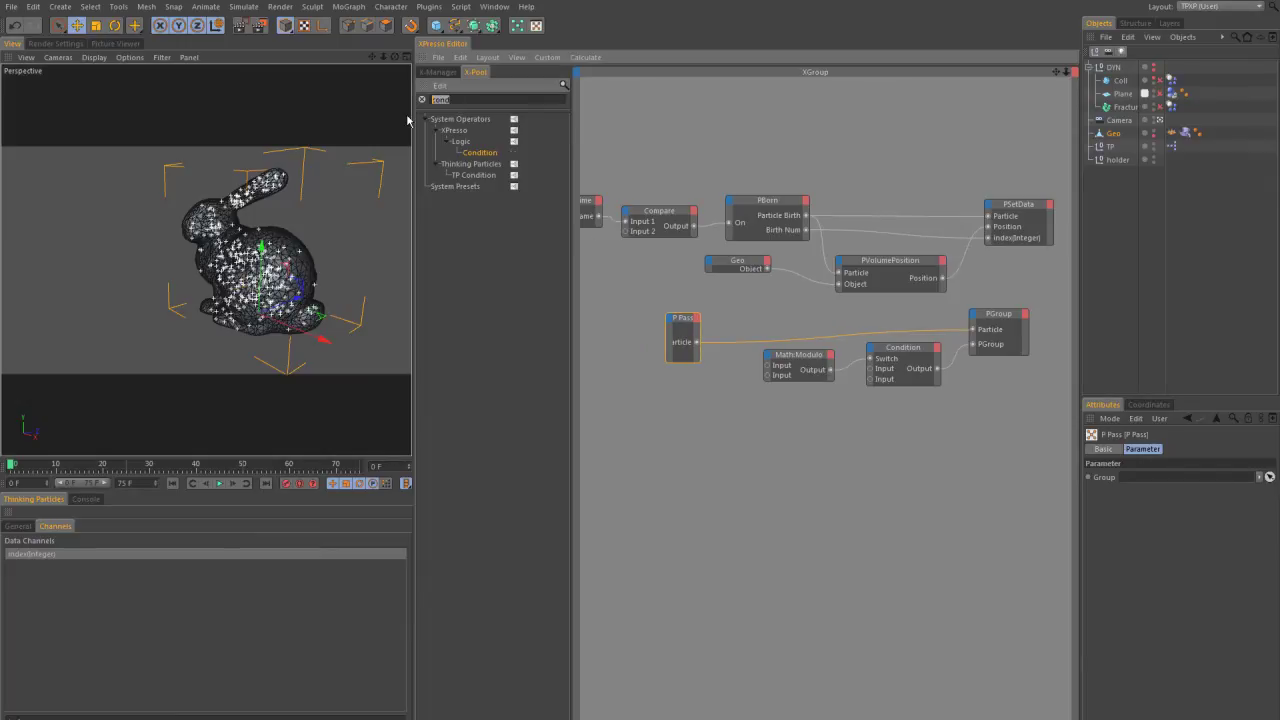
# Step: Add a PGetData node fed by P Pass's Particle output, and connect its index(Integer) output to Math:Modulo's first input
pyautogui.write('PGe')
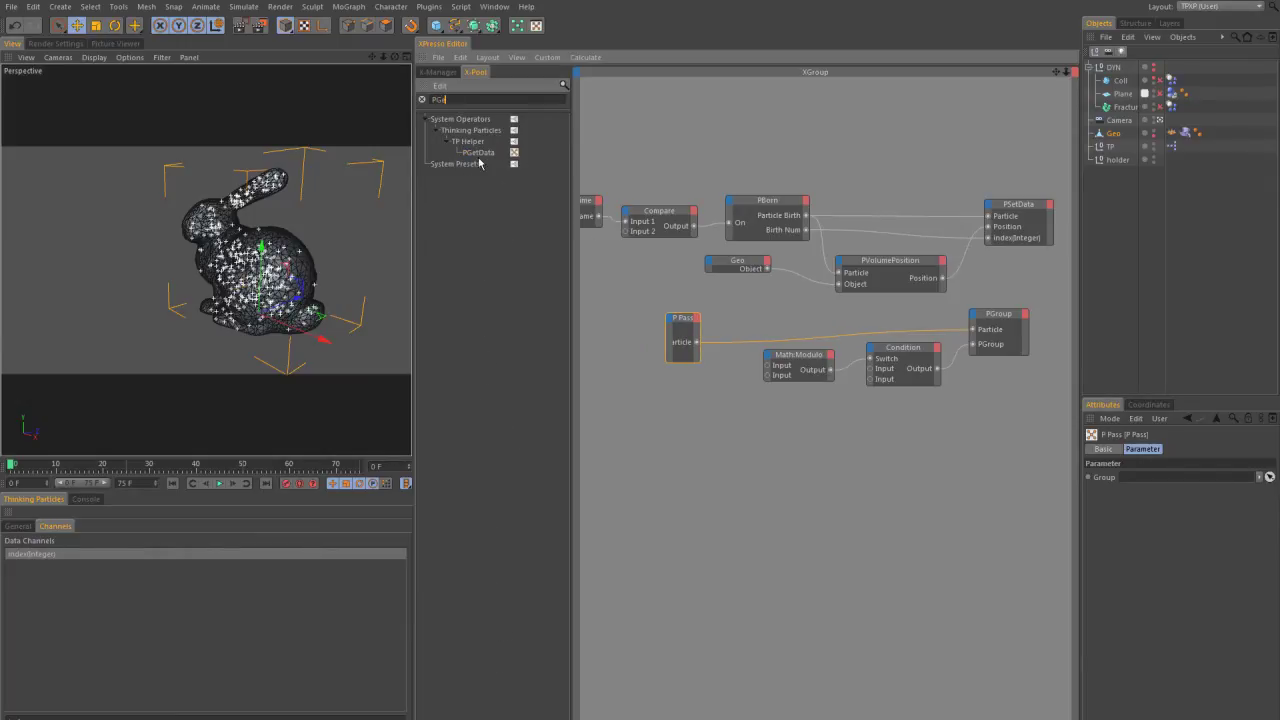
pyautogui.moveTo(681, 413); pyautogui.dragTo(679, 388)
pyautogui.moveTo(670, 321); pyautogui.dragTo(700, 378)
pyautogui.click(721, 373)
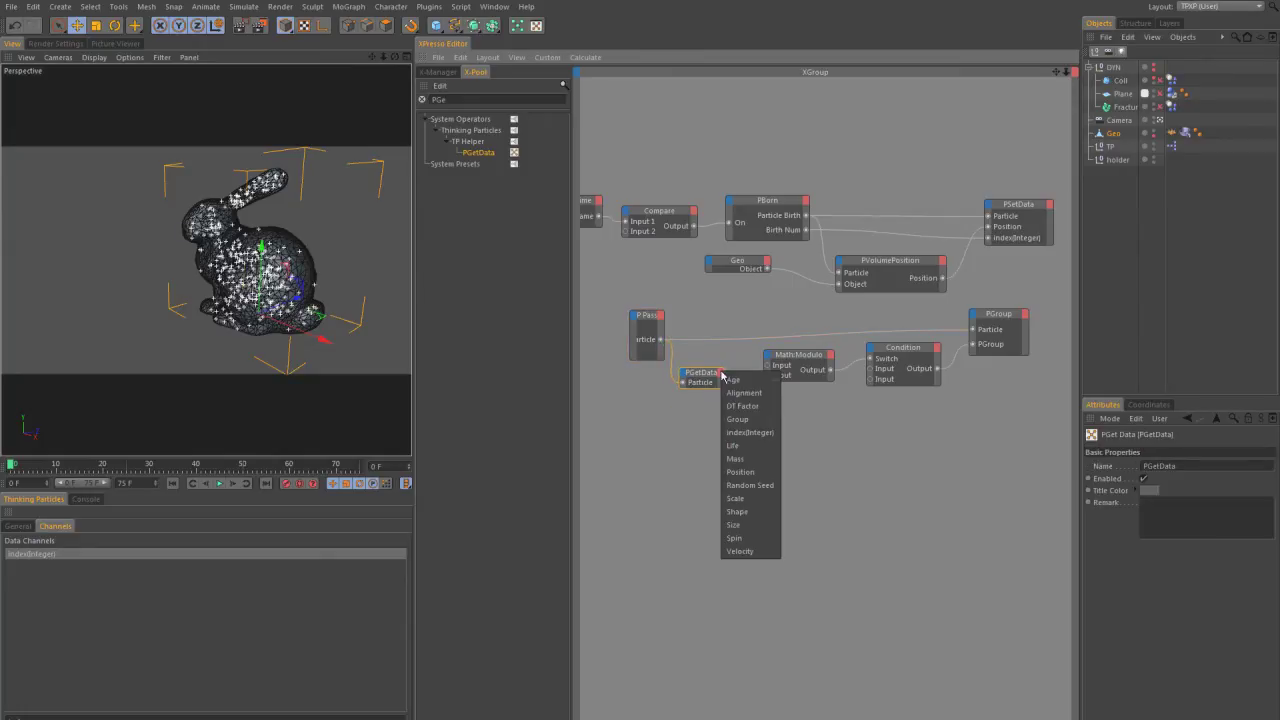
pyautogui.click(750, 444)
pyautogui.moveTo(737, 384); pyautogui.dragTo(767, 366)
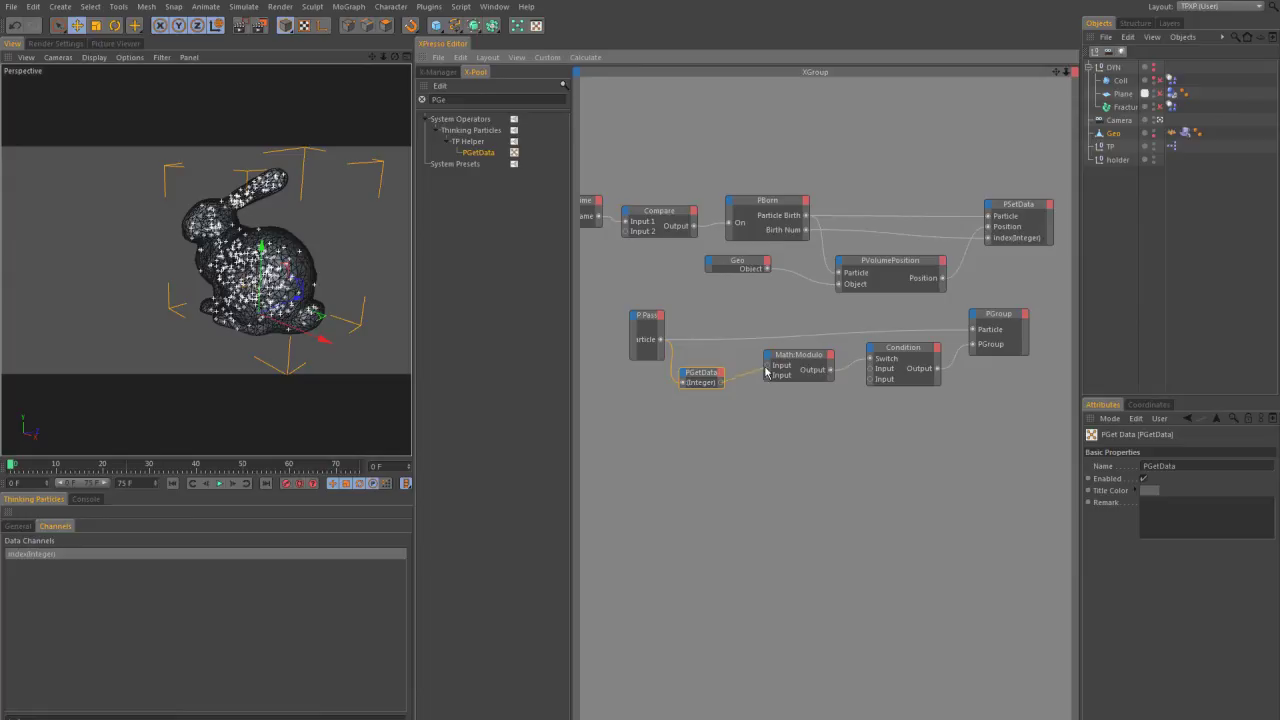
# Step: Resize P Pass and PGetData to show their full port names, and move both further from Math:Modulo
pyautogui.doubleClick(706, 379)
pyautogui.moveTo(648, 335); pyautogui.dragTo(622, 338)
pyautogui.click(705, 375)
pyautogui.moveTo(705, 375); pyautogui.dragTo(668, 365)
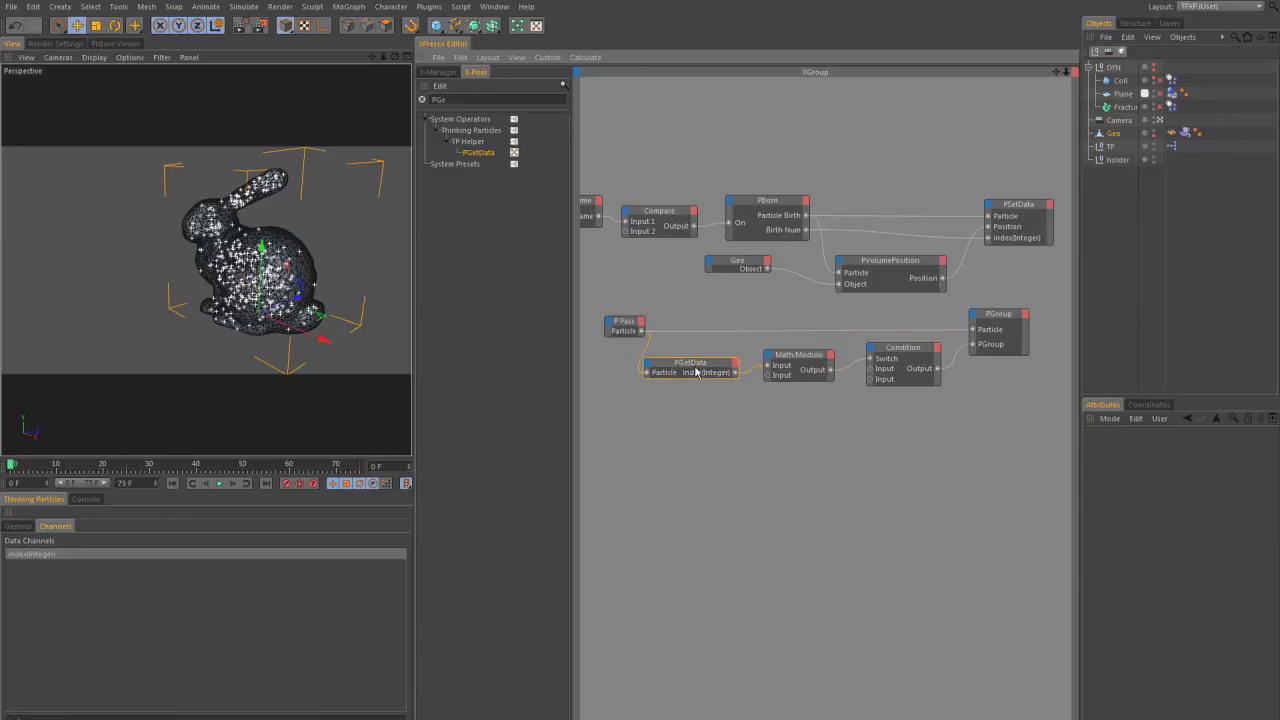
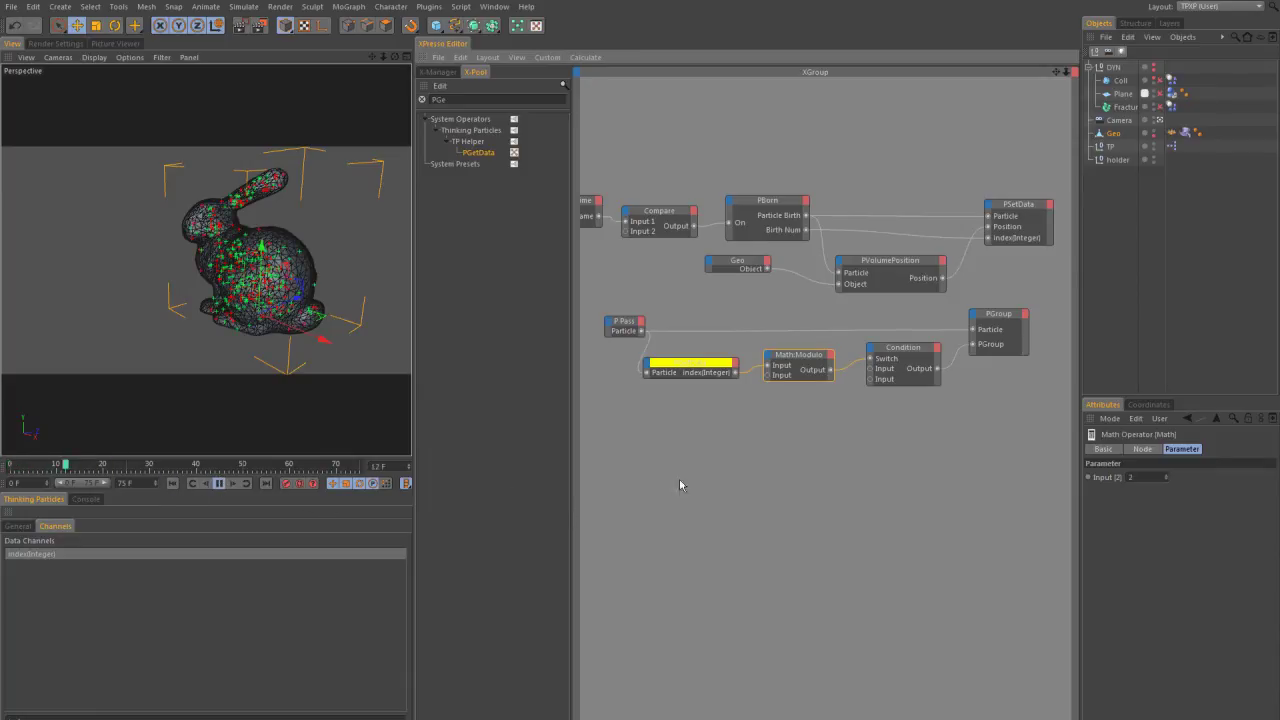
# Step: Play the animation and check the particle count of group 1 in the general Thinking Particles settings
pyautogui.click(504, 455)
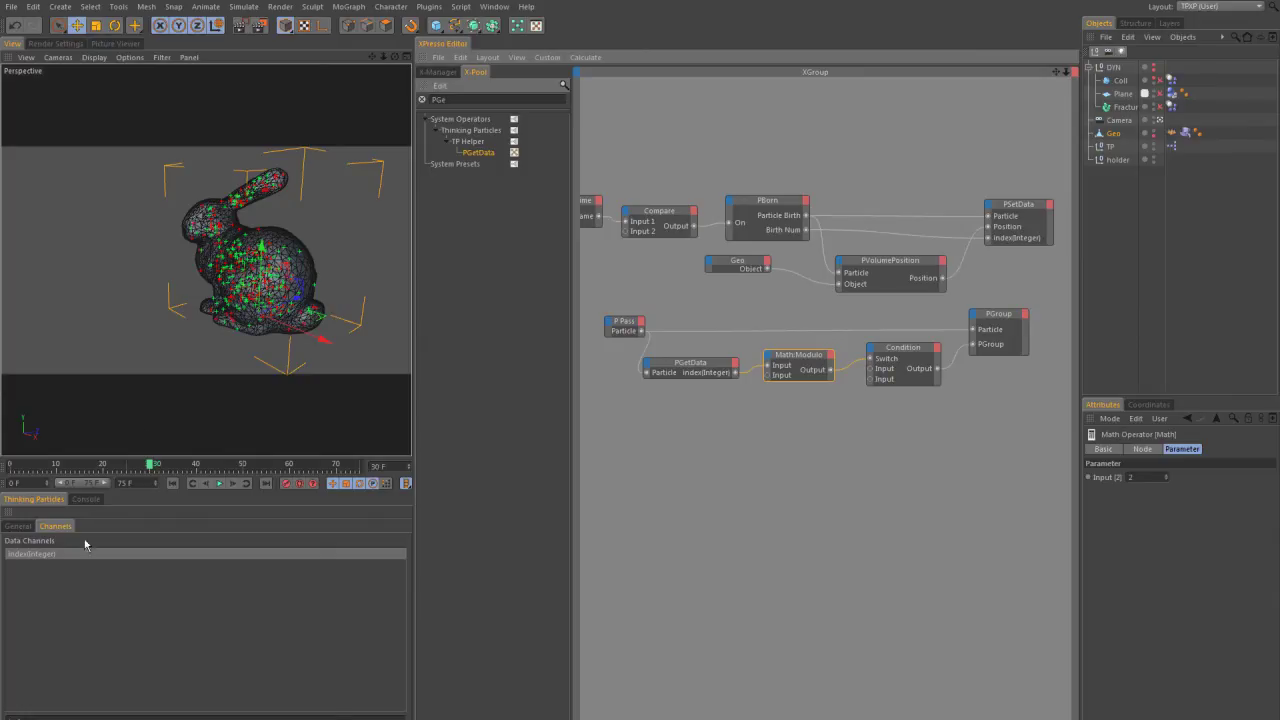
pyautogui.click(20, 527)
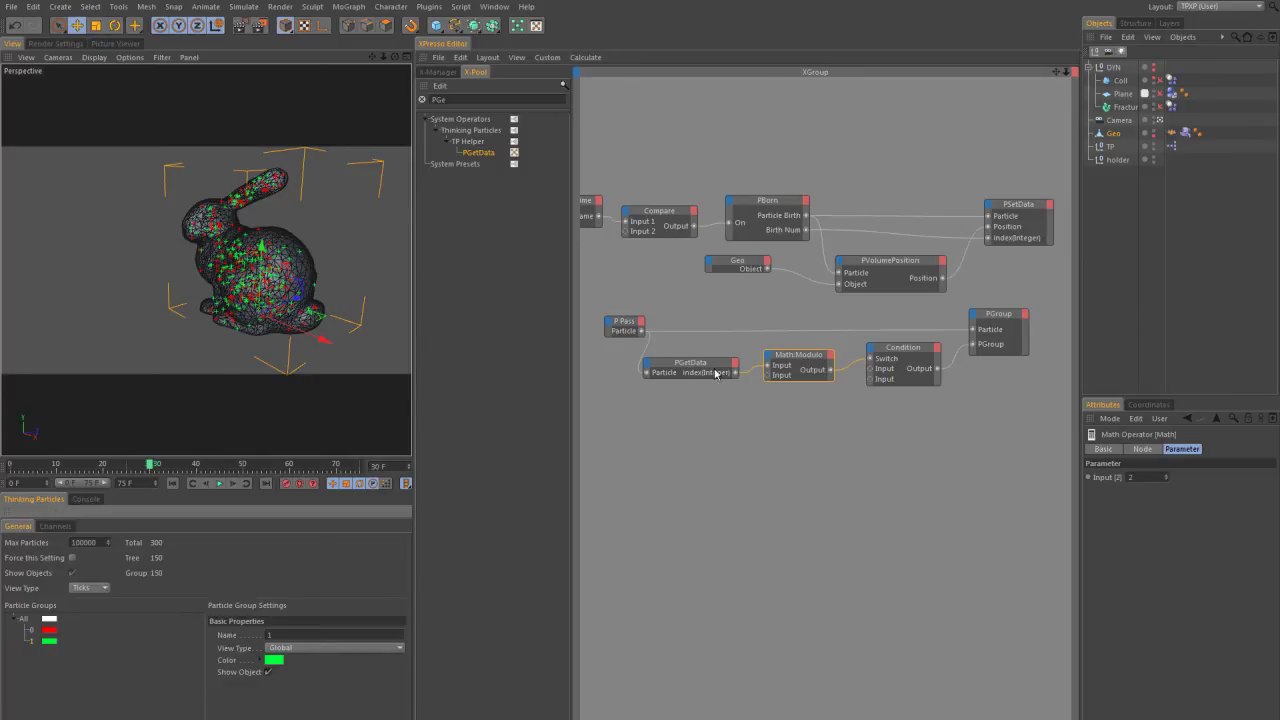
pyautogui.moveTo(716, 374); pyautogui.dragTo(736, 369)
pyautogui.press('F8')
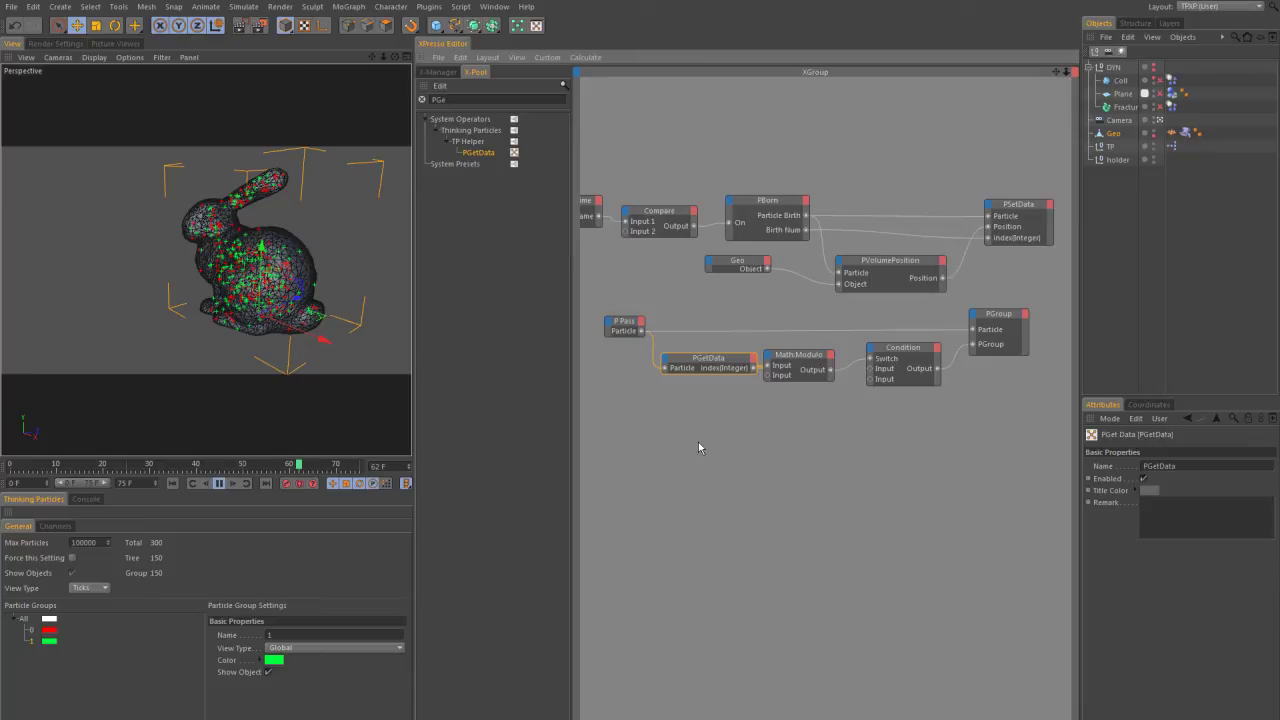
pyautogui.click(395, 458)
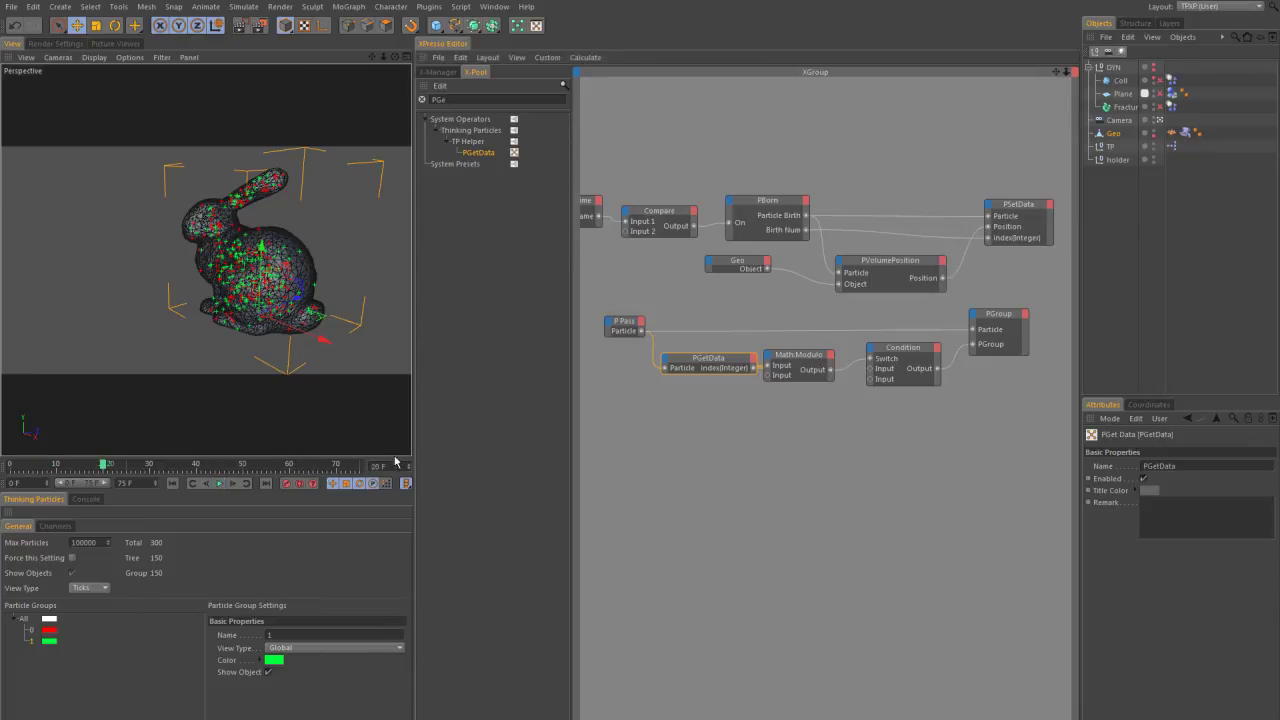
# Step: Space out the PGetData, Math:Modulo, Condition and PGroup nodes evenly along the lower chain
pyautogui.moveTo(911, 351); pyautogui.dragTo(925, 349)
pyautogui.moveTo(790, 358); pyautogui.dragTo(809, 360)
pyautogui.moveTo(698, 360); pyautogui.dragTo(702, 357)
pyautogui.moveTo(806, 359); pyautogui.dragTo(814, 357)
pyautogui.click(930, 349)
pyautogui.moveTo(988, 317); pyautogui.dragTo(992, 319)
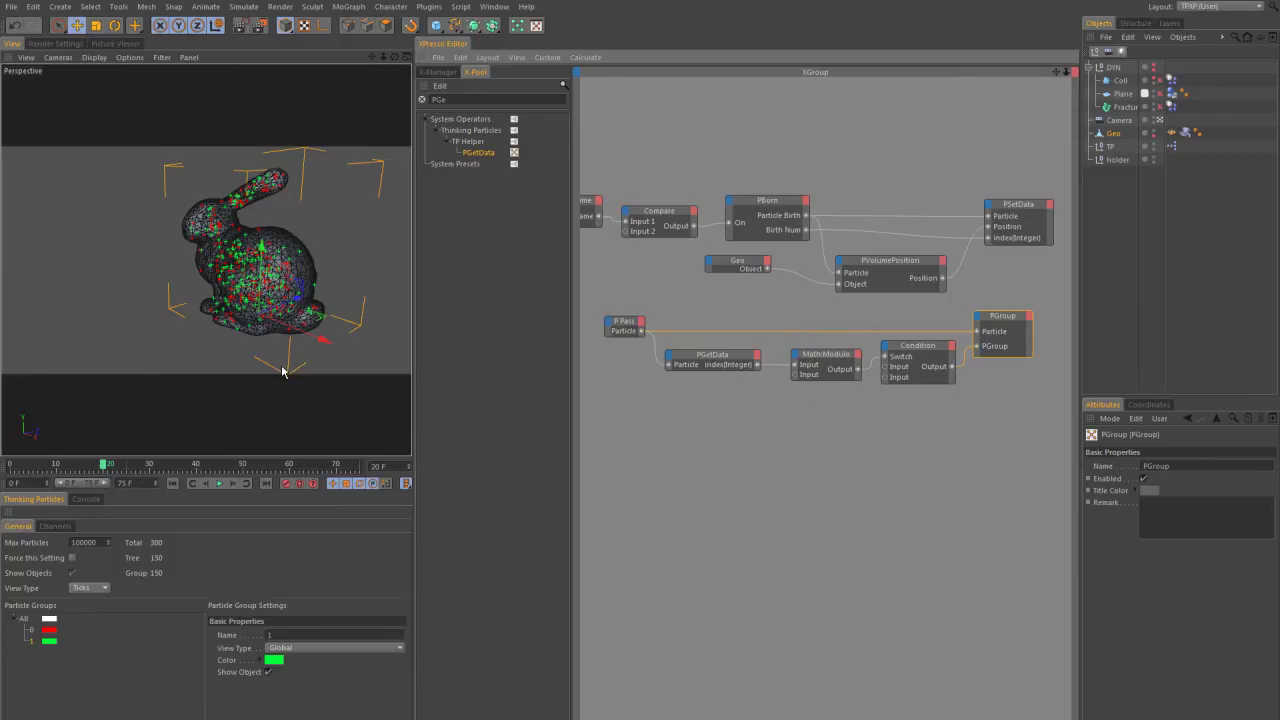
# Step: Examine the bunny's particle colors against the PGetData and PGroup nodes, shift PGroup slightly away from Condition, and clear the selection
pyautogui.keyDown('alt'); pyautogui.moveTo(211, 280); pyautogui.dragTo(307, 264, button='right'); pyautogui.keyUp('alt')
pyautogui.keyDown('alt'); pyautogui.moveTo(273, 262); pyautogui.dragTo(238, 258); pyautogui.keyUp('alt')
pyautogui.scroll(-5, 238, 260)
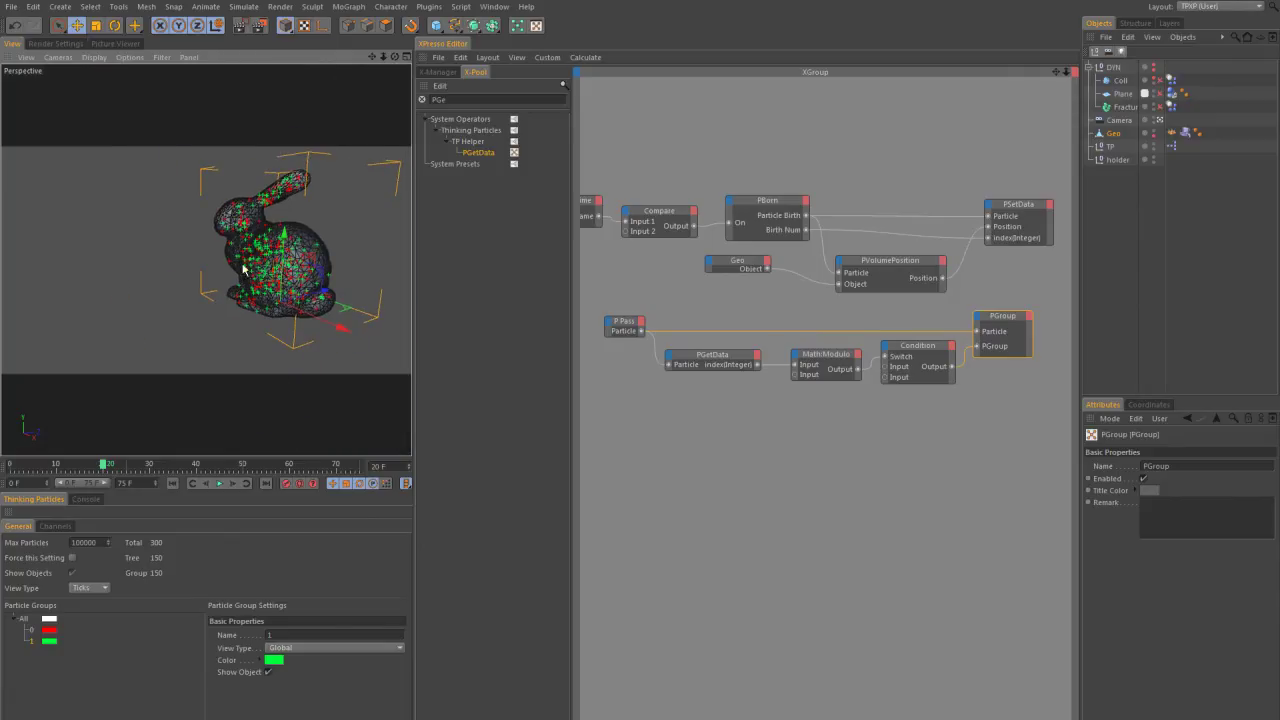
pyautogui.click(728, 363)
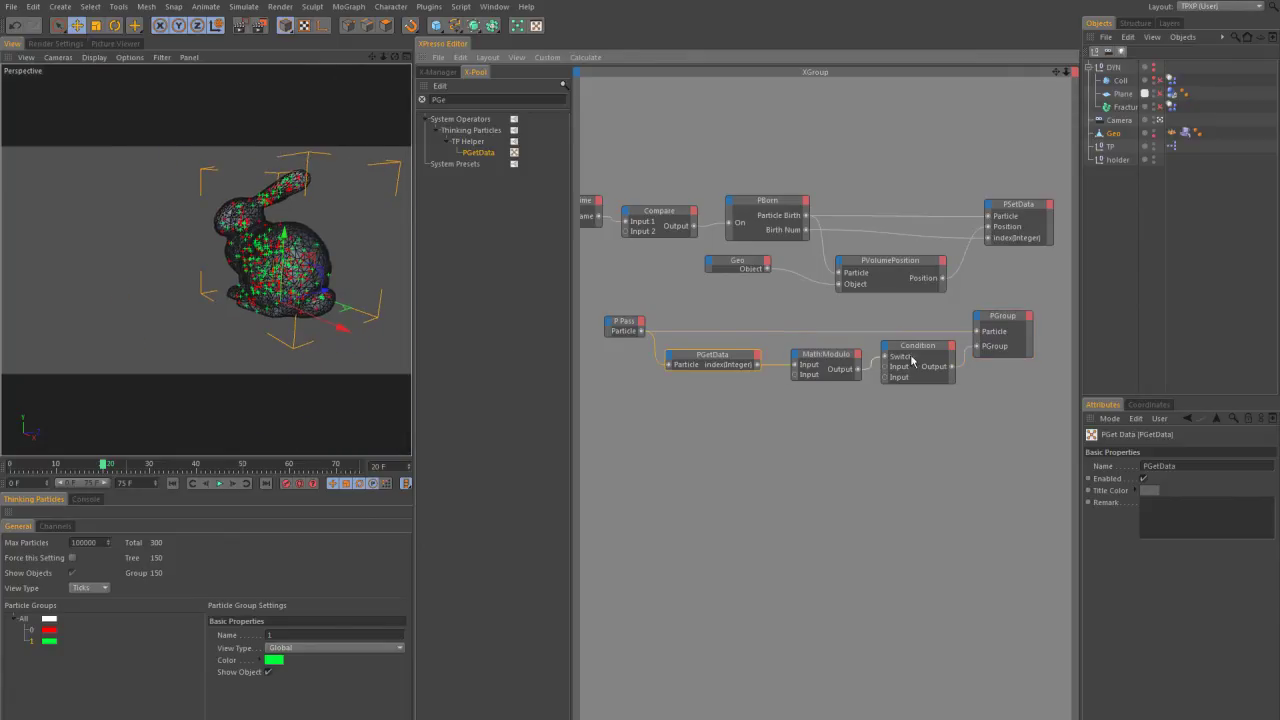
pyautogui.click(1000, 320)
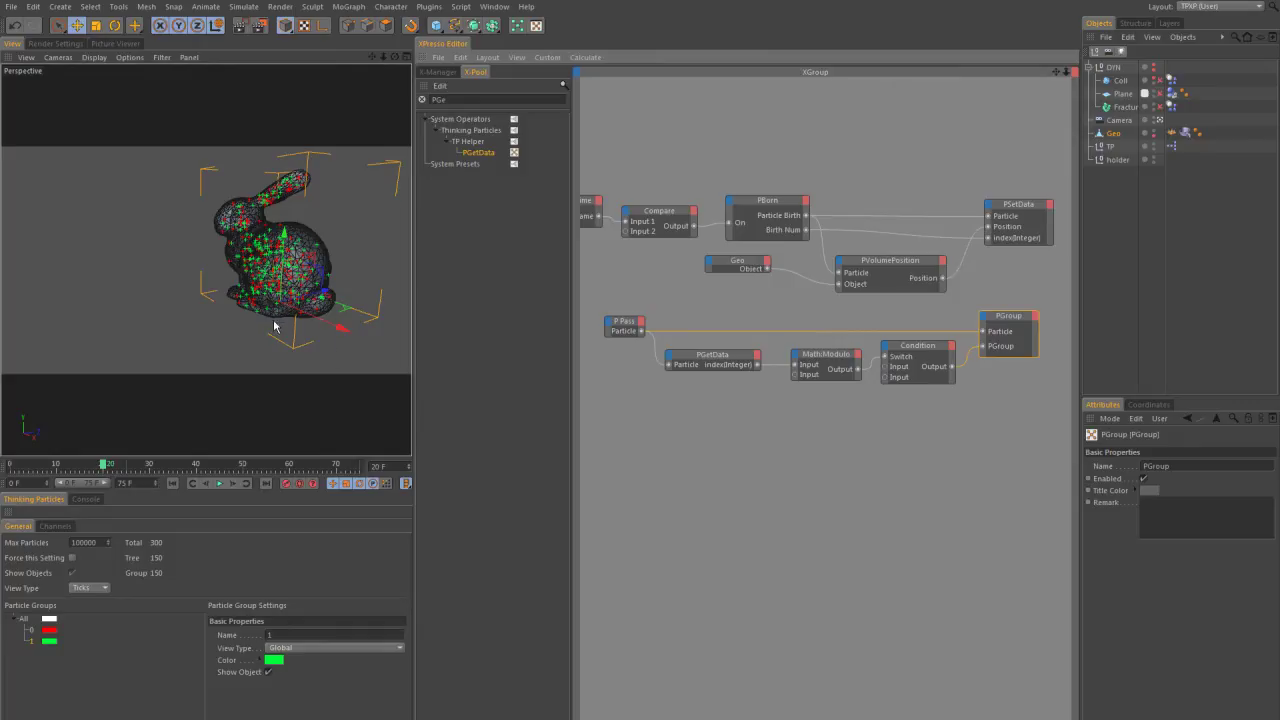
pyautogui.click(613, 357)
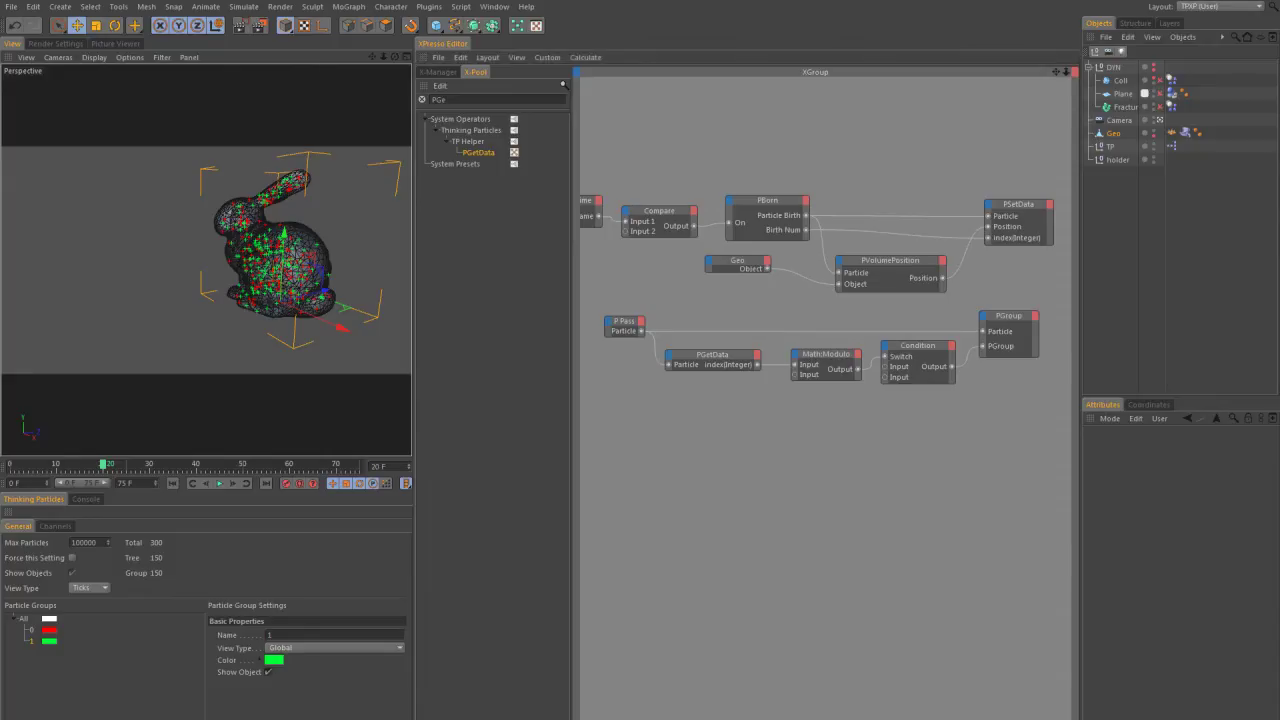
# Step: Add a P Pass AB node below PGetData and display its full port names
pyautogui.click(422, 99)
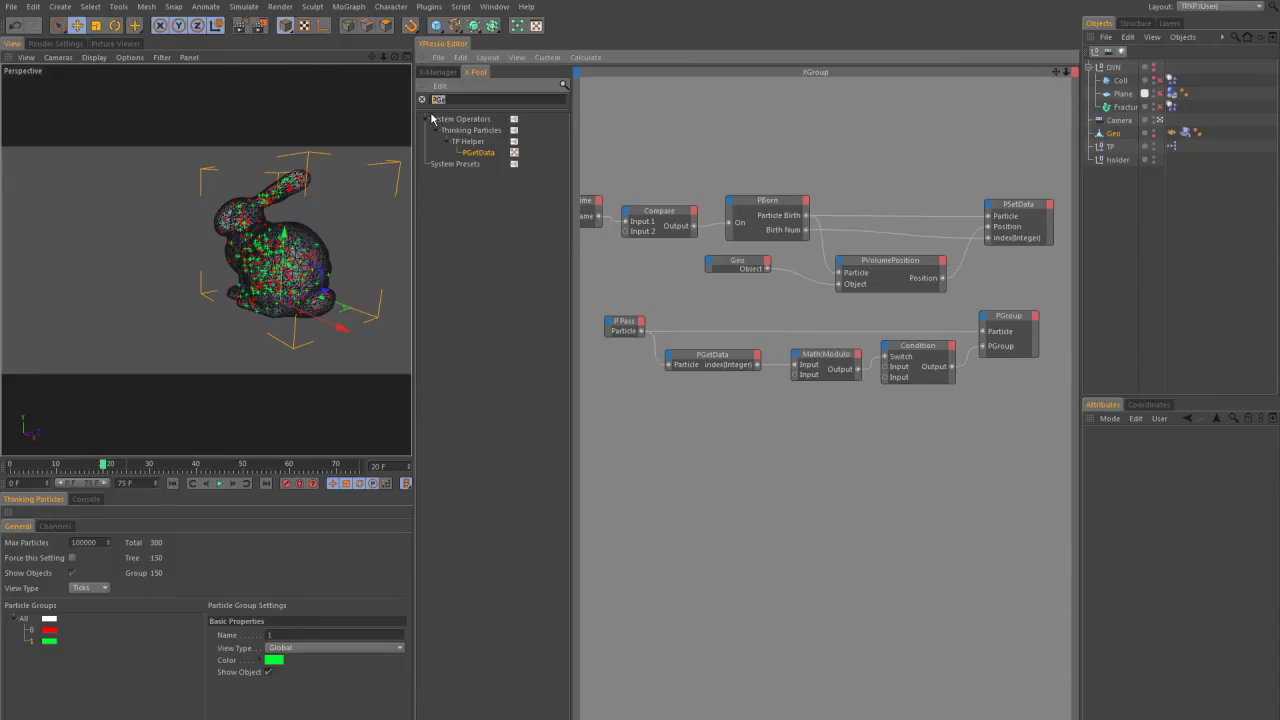
pyautogui.write('Pass')
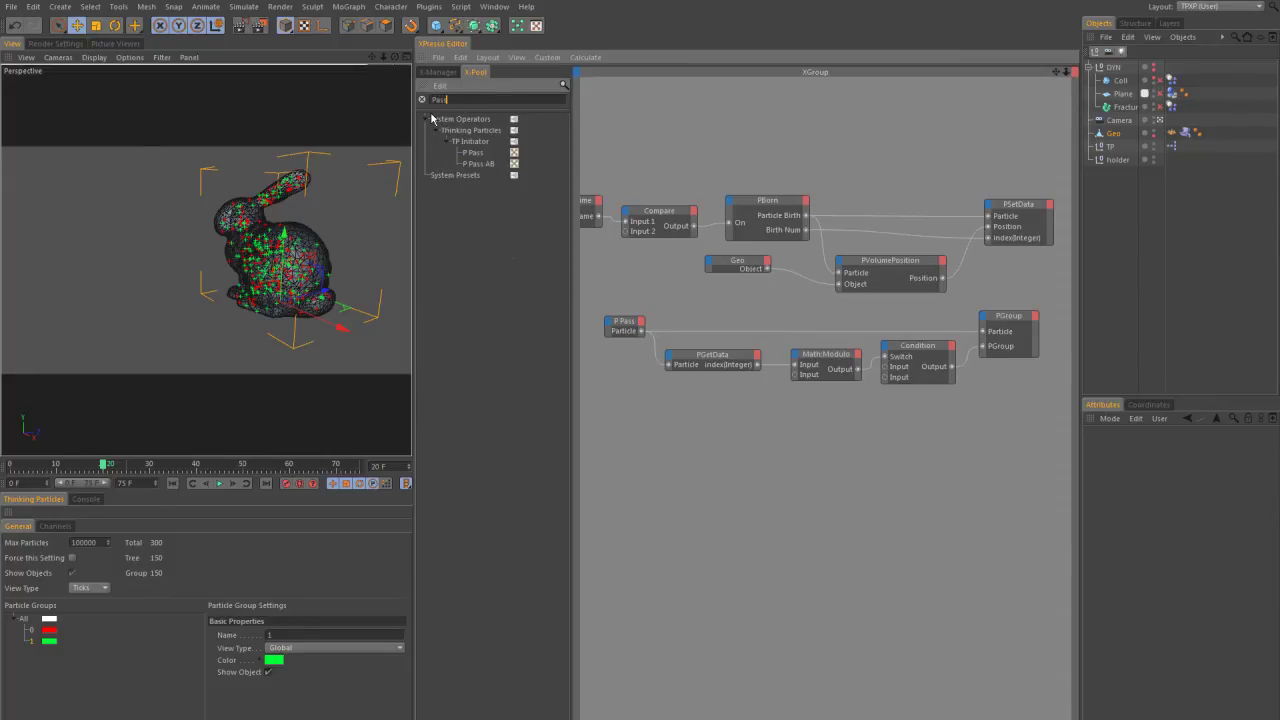
pyautogui.moveTo(673, 410); pyautogui.dragTo(670, 414)
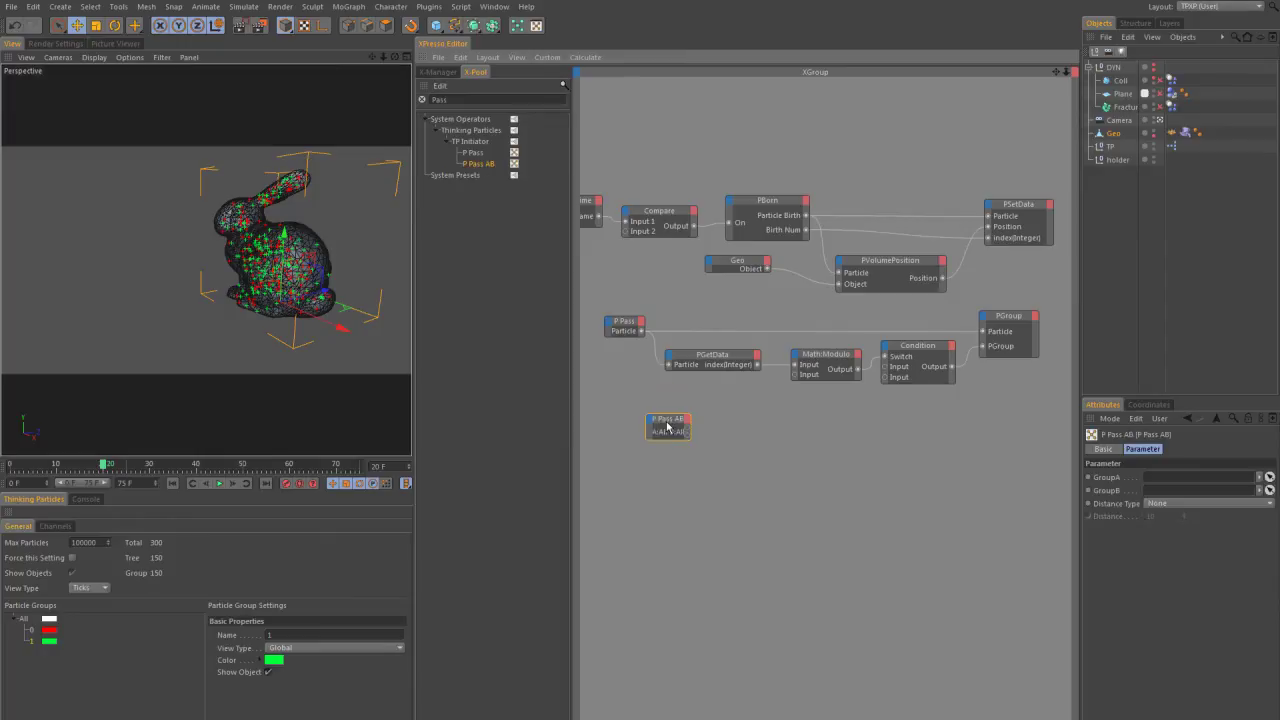
pyautogui.rightClick(670, 417)
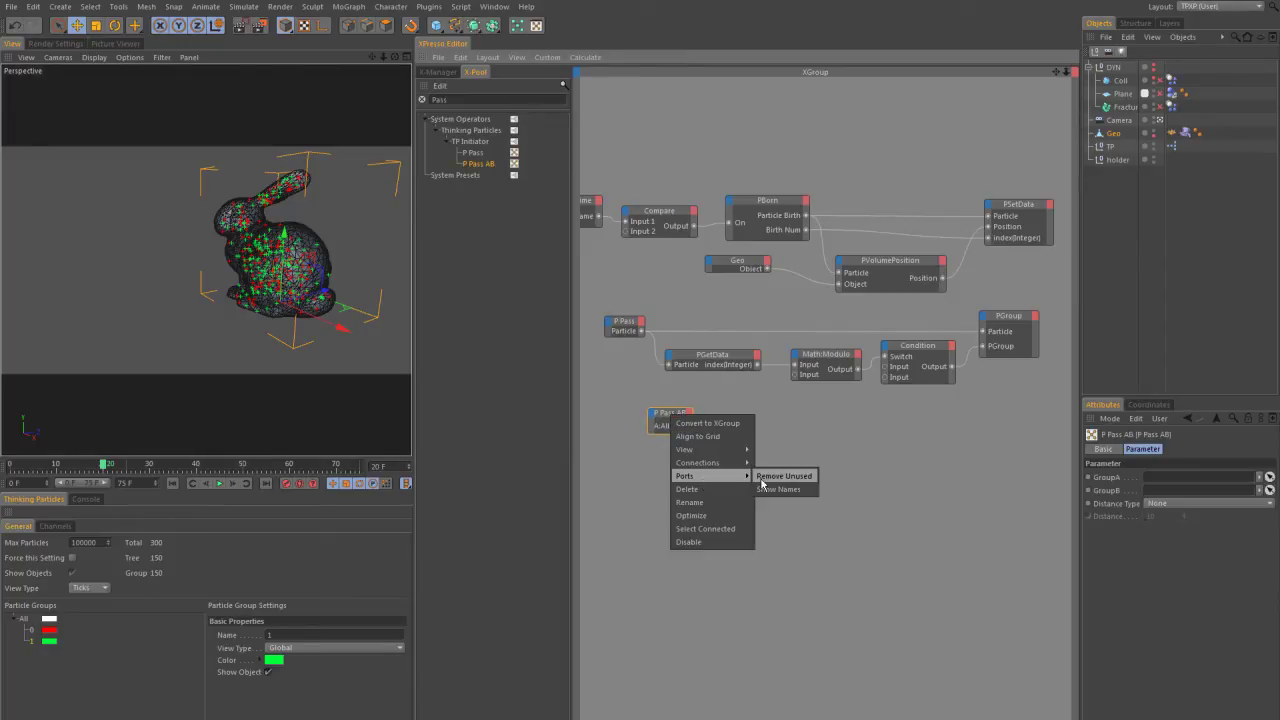
pyautogui.click(785, 474)
pyautogui.moveTo(674, 440); pyautogui.dragTo(674, 406)
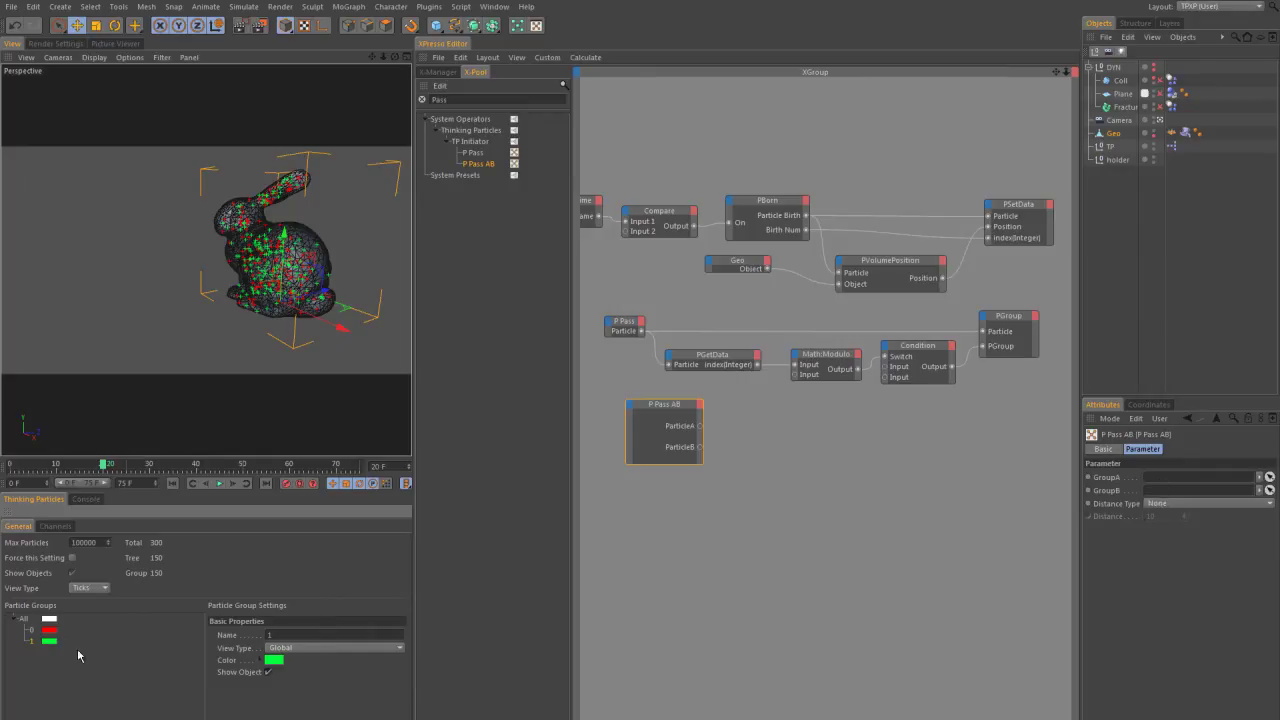
# Step: Assign particle groups 0 and 1 as GroupA and GroupB of P Pass AB, and add Position A and Position B outputs
pyautogui.moveTo(815, 540); pyautogui.dragTo(1149, 480)
pyautogui.click(1140, 491)
pyautogui.click(699, 405)
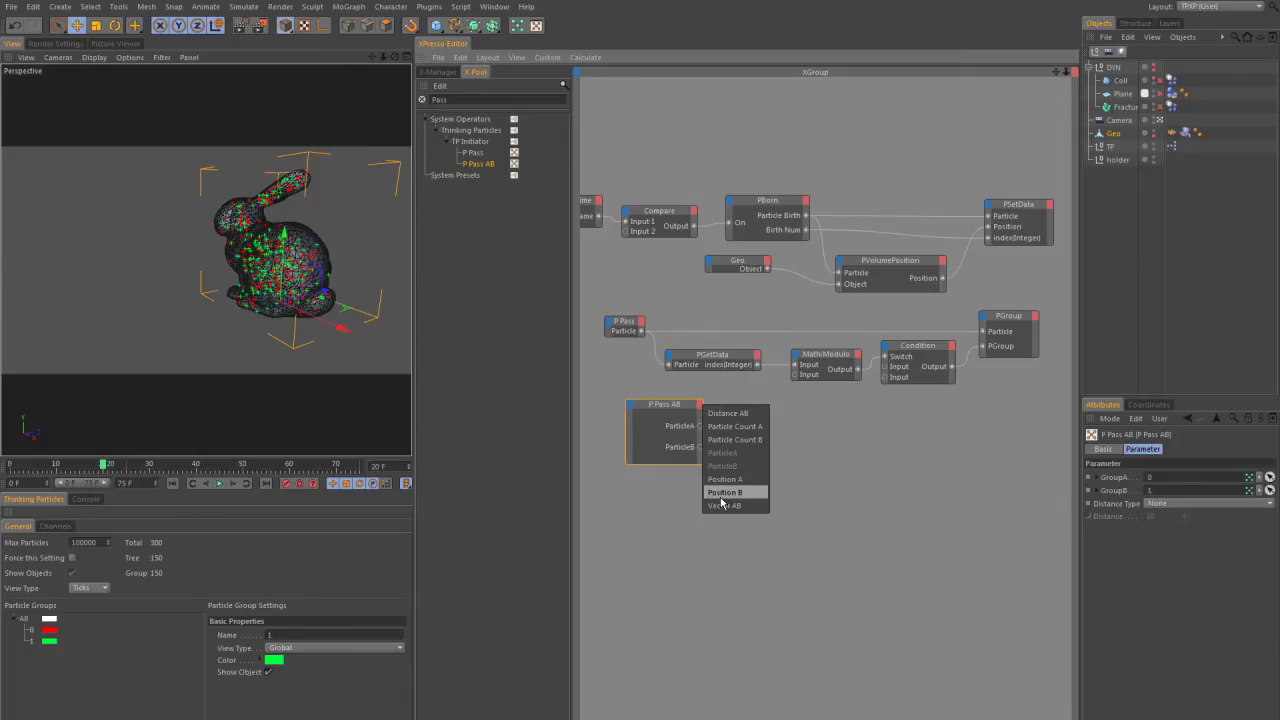
pyautogui.click(725, 479)
pyautogui.click(698, 406)
pyautogui.click(718, 492)
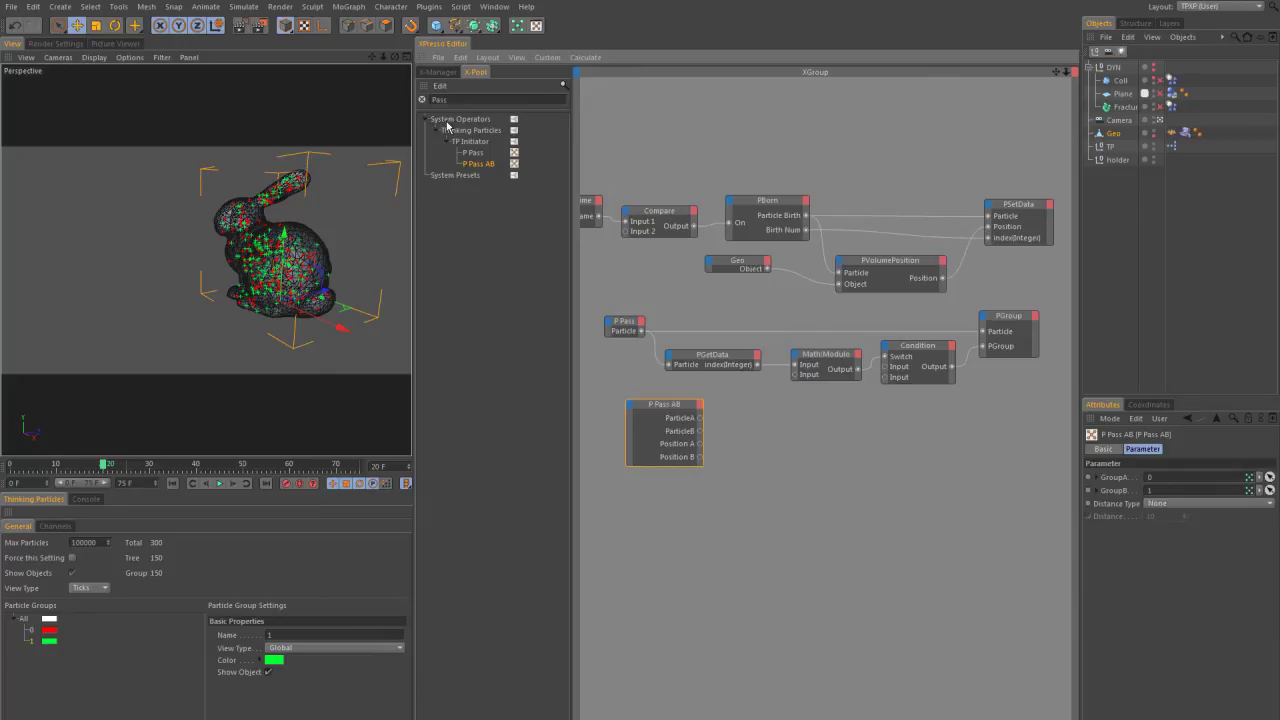
# Step: Add a Math node with Vector data type and Subtract function, fed by Position A and Position B of P Pass AB
pyautogui.moveTo(453, 101); pyautogui.dragTo(421, 113)
pyautogui.write('math')
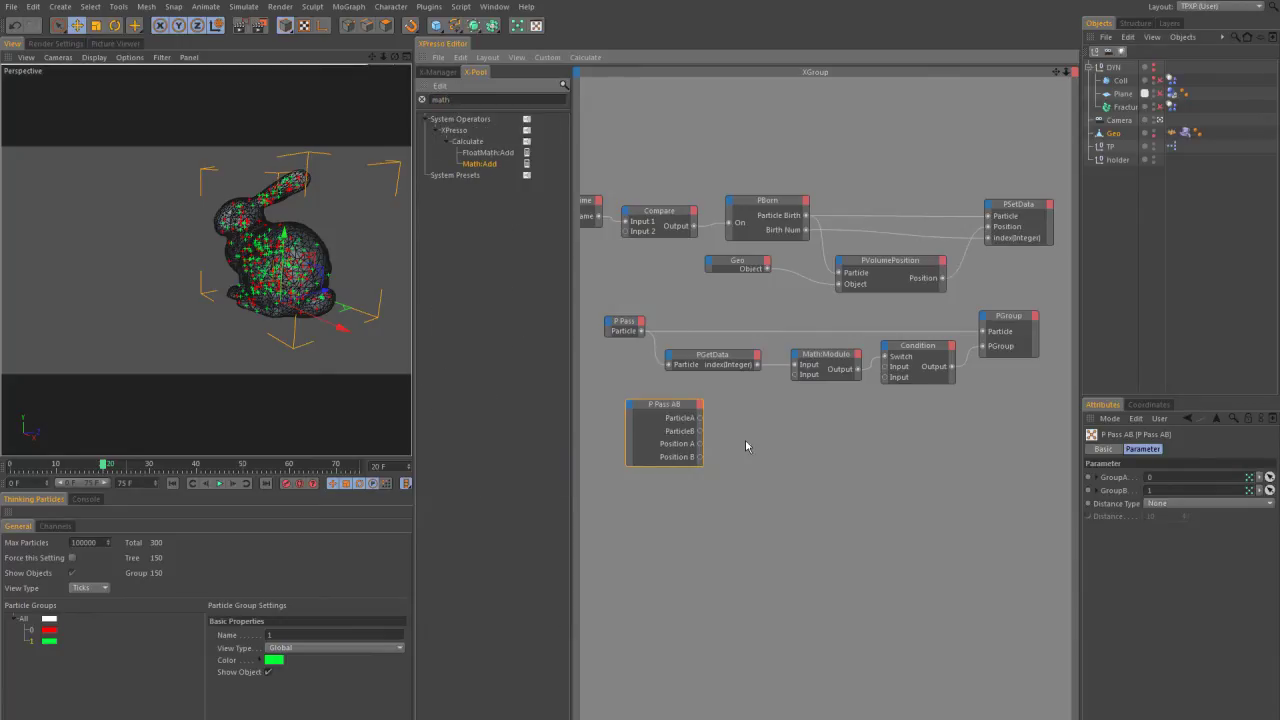
pyautogui.moveTo(746, 441); pyautogui.dragTo(740, 441)
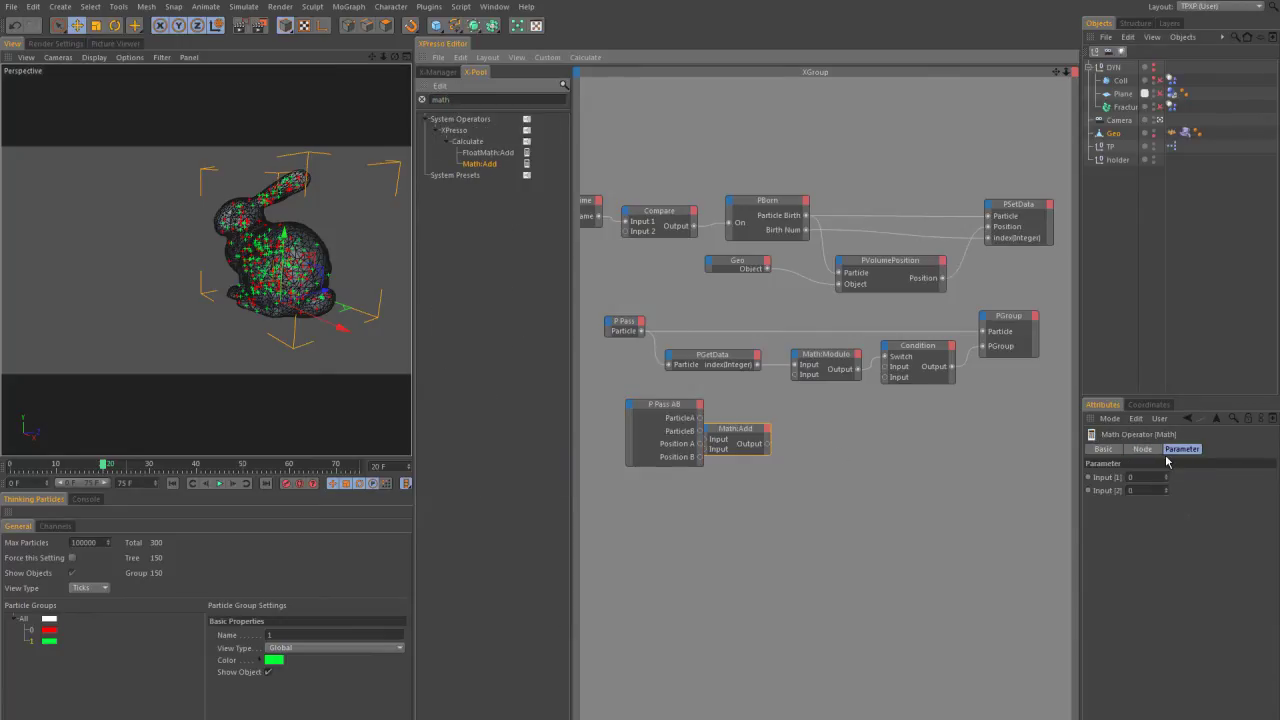
pyautogui.click(1143, 449)
pyautogui.click(1178, 477)
pyautogui.click(1160, 529)
pyautogui.click(1178, 489)
pyautogui.click(1150, 516)
pyautogui.moveTo(716, 445); pyautogui.dragTo(733, 451)
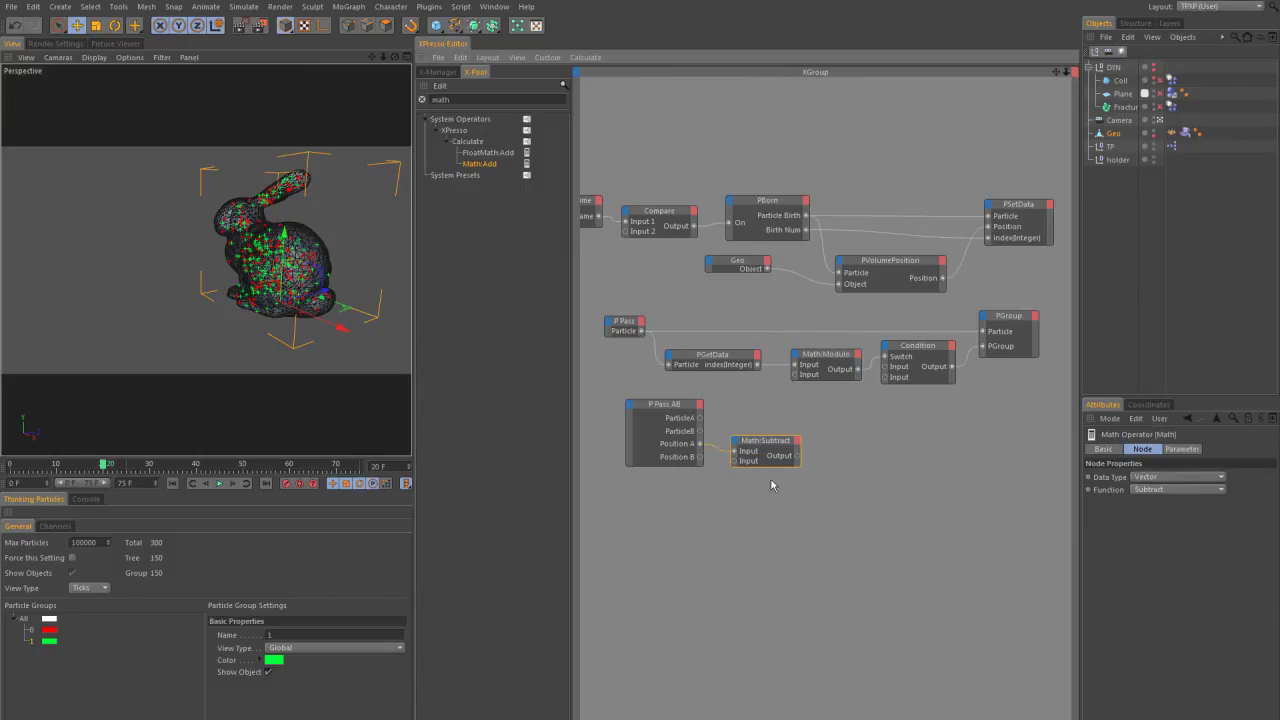
pyautogui.moveTo(763, 445)
pyautogui.mouseDown()
pyautogui.moveTo(730, 461)
pyautogui.moveTo(771, 451)
pyautogui.mouseUp()
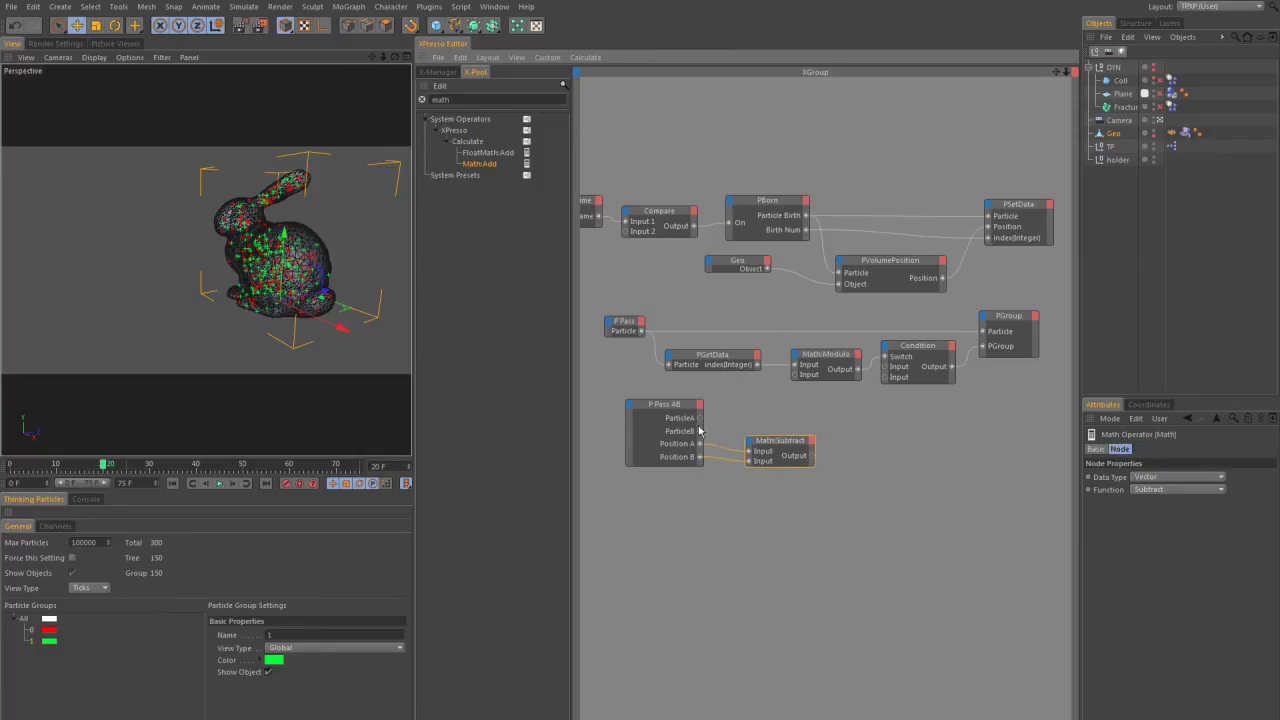
# Step: Add a PSetData node beyond Math:Subtract and connect the ParticleB output of P Pass AB to its Particle input
pyautogui.doubleClick(450, 100)
pyautogui.write('Pse')
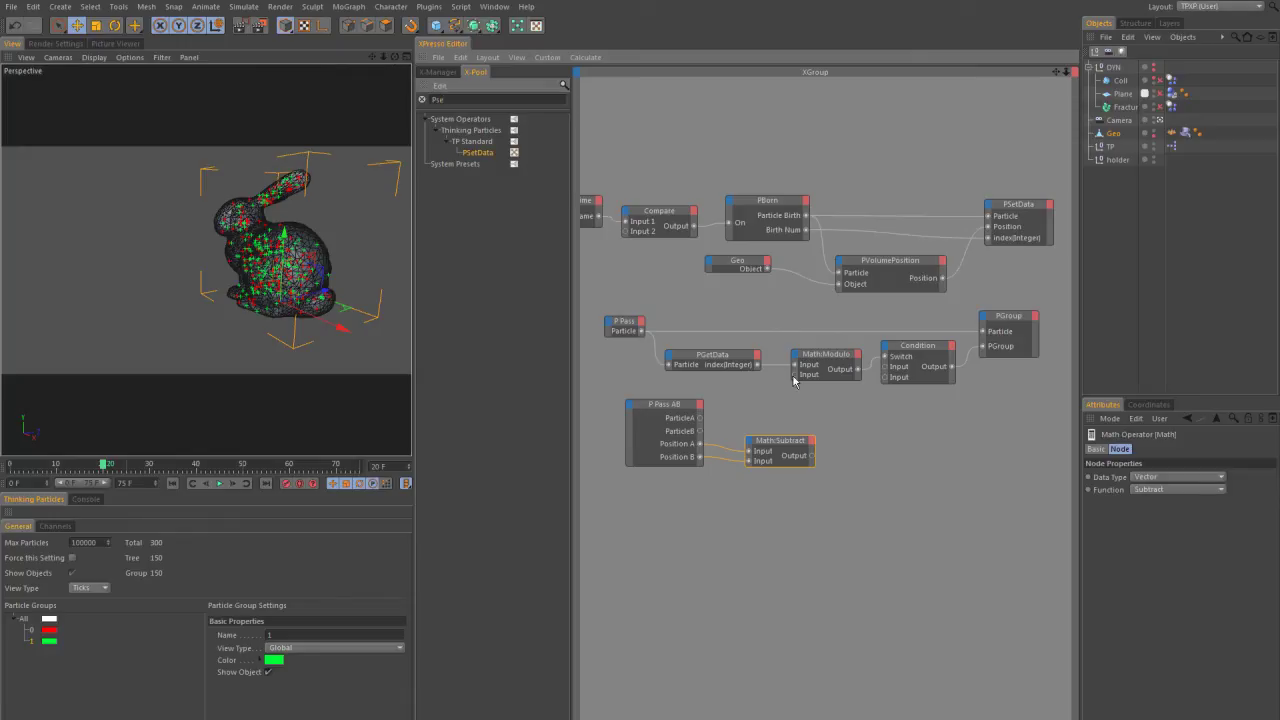
pyautogui.moveTo(794, 378); pyautogui.dragTo(877, 442)
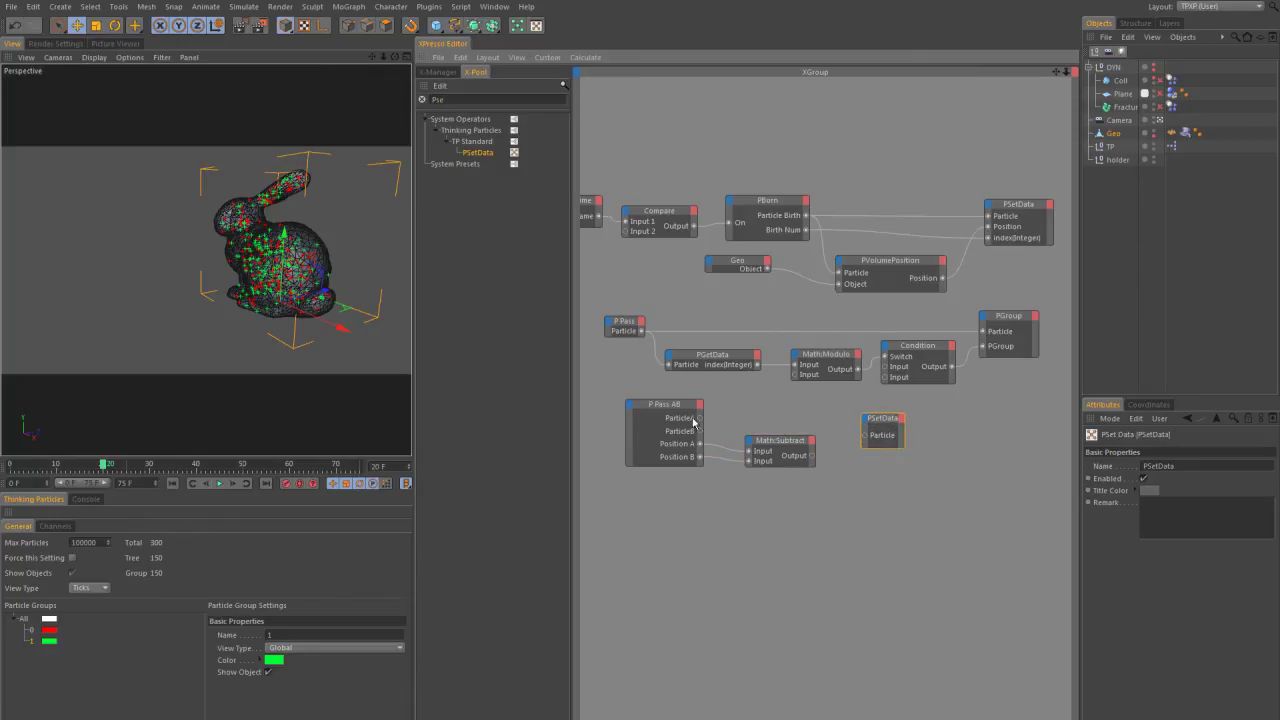
pyautogui.moveTo(701, 418); pyautogui.dragTo(863, 436)
# Step: Add a Velocity input to the new PSetData, feed it from the Math:Subtract output, and play the animation from the start
pyautogui.click(867, 418)
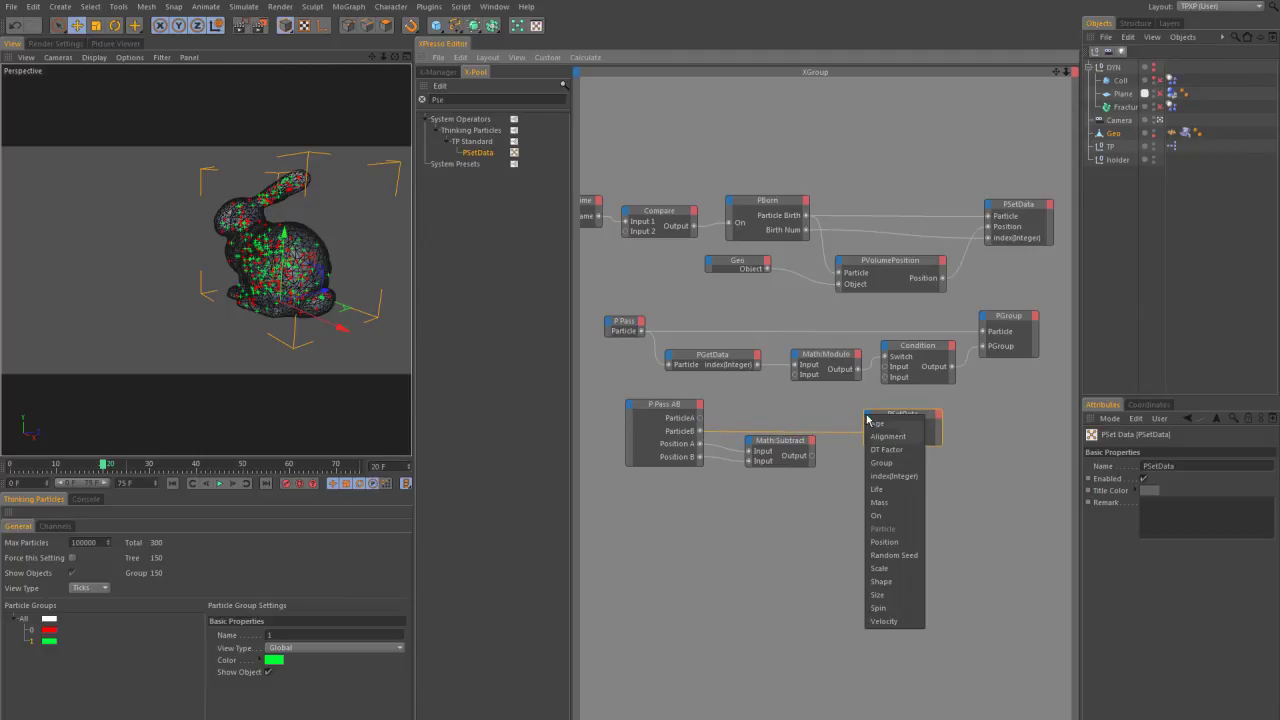
pyautogui.click(881, 621)
pyautogui.click(793, 447)
pyautogui.moveTo(812, 455); pyautogui.dragTo(869, 437)
pyautogui.click(172, 484)
pyautogui.press('F8')
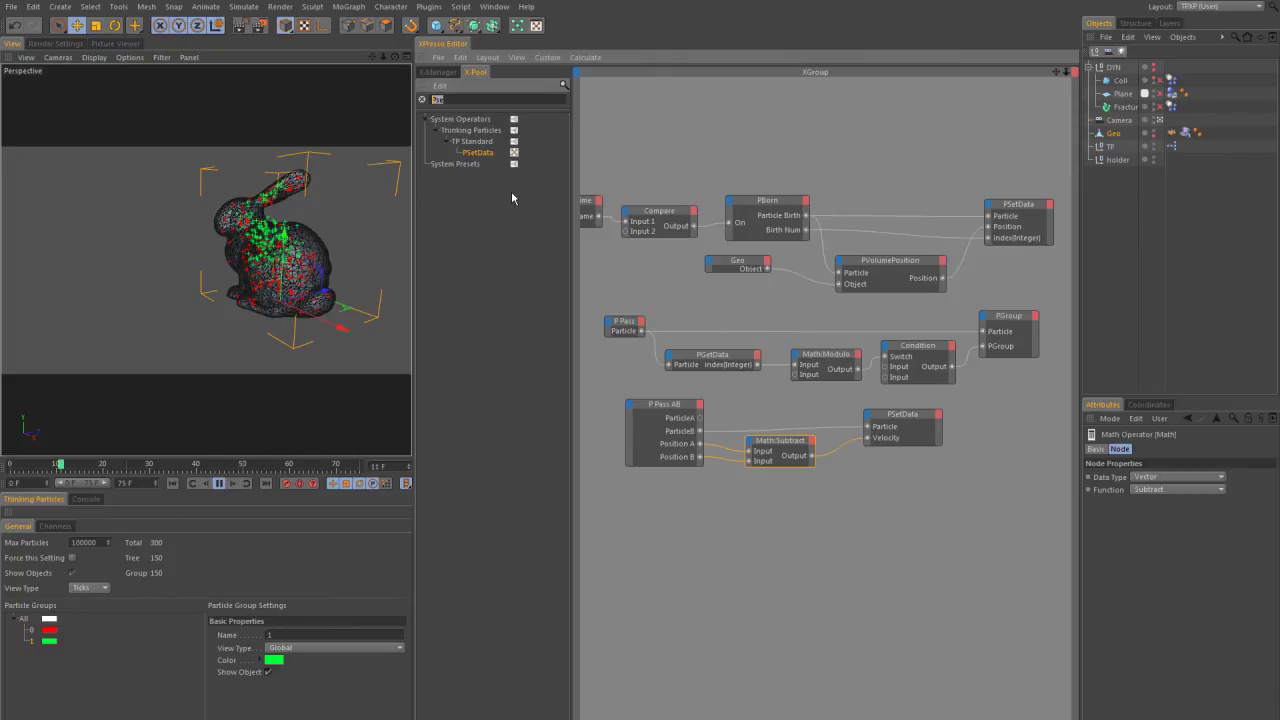
# Step: Add a FloatMath node below the new PSetData with Vector data type and Multiply function
pyautogui.press('BackSpace')
pyautogui.press('BackSpace')
pyautogui.press('BackSpace')
pyautogui.write('flo')
pyautogui.moveTo(487, 164); pyautogui.dragTo(680, 383)
pyautogui.moveTo(892, 504); pyautogui.dragTo(891, 502)
pyautogui.click(1169, 477)
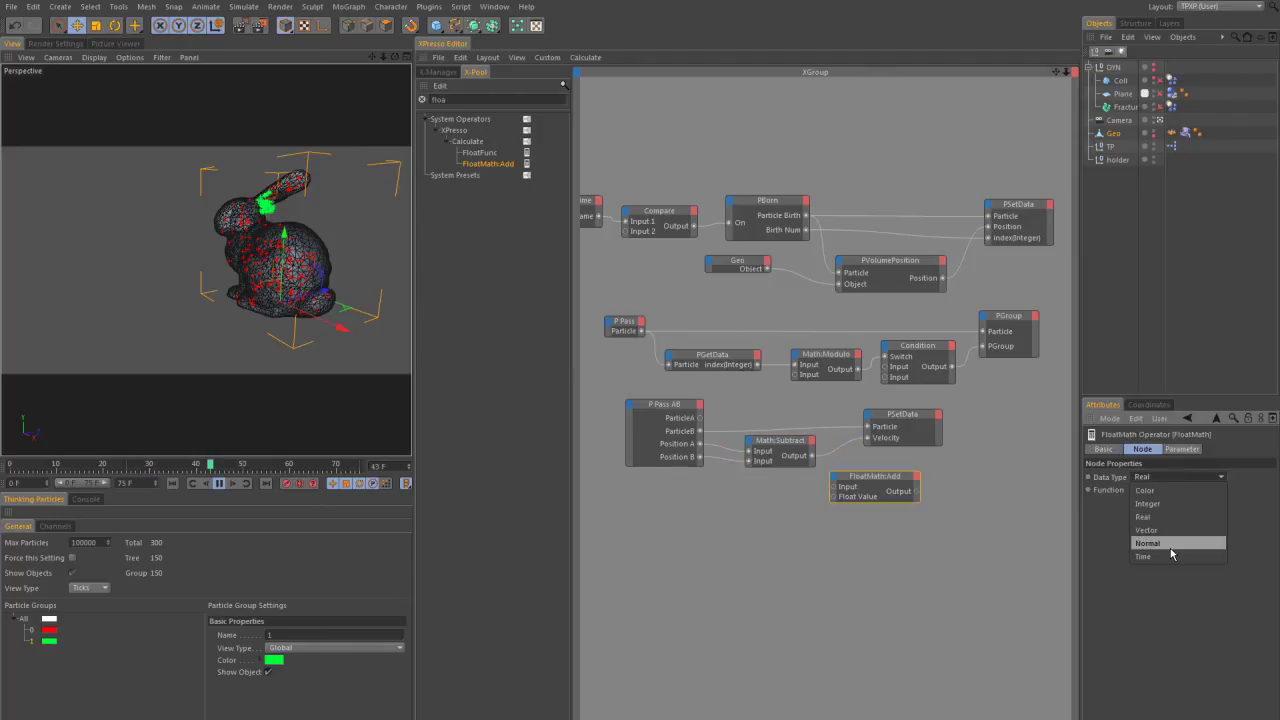
pyautogui.click(1173, 532)
pyautogui.click(1182, 450)
pyautogui.click(1145, 449)
pyautogui.click(1160, 489)
pyautogui.click(1120, 537)
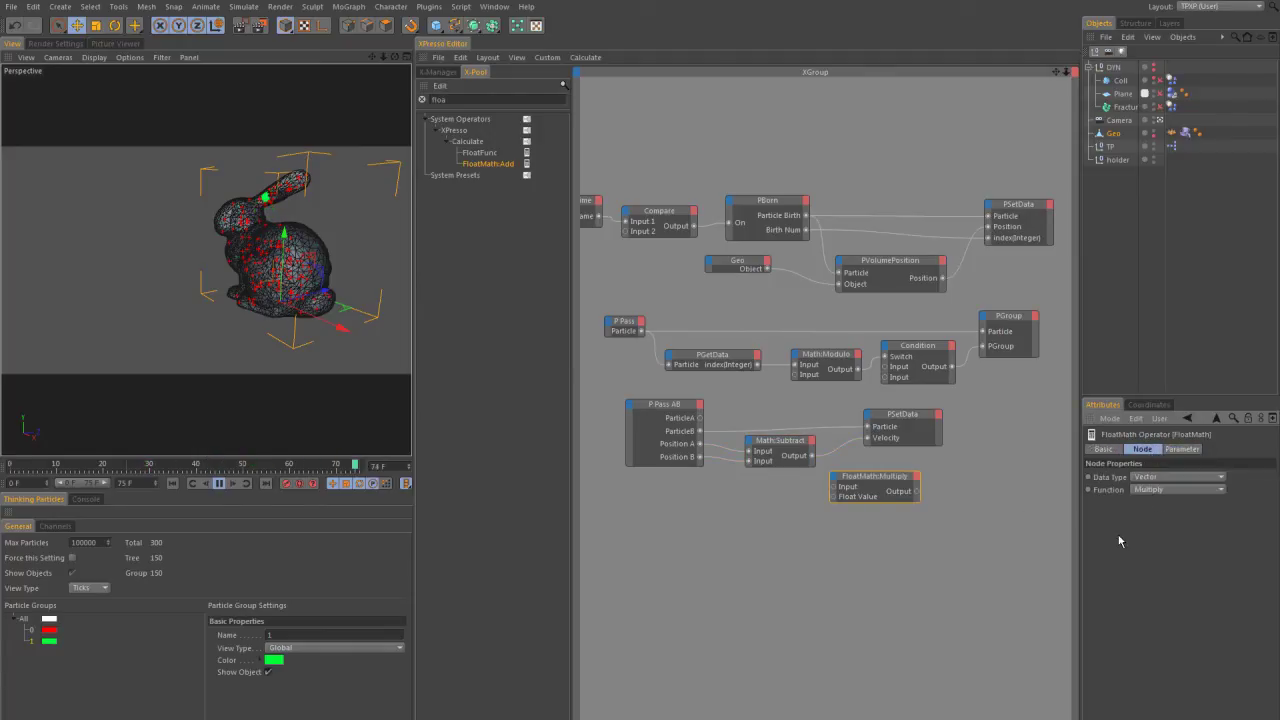
# Step: Route the Math:Subtract output through FloatMath:Multiply with a float value of 0.5 into PSetData's Velocity
pyautogui.click(1181, 449)
pyautogui.moveTo(813, 456); pyautogui.dragTo(834, 487)
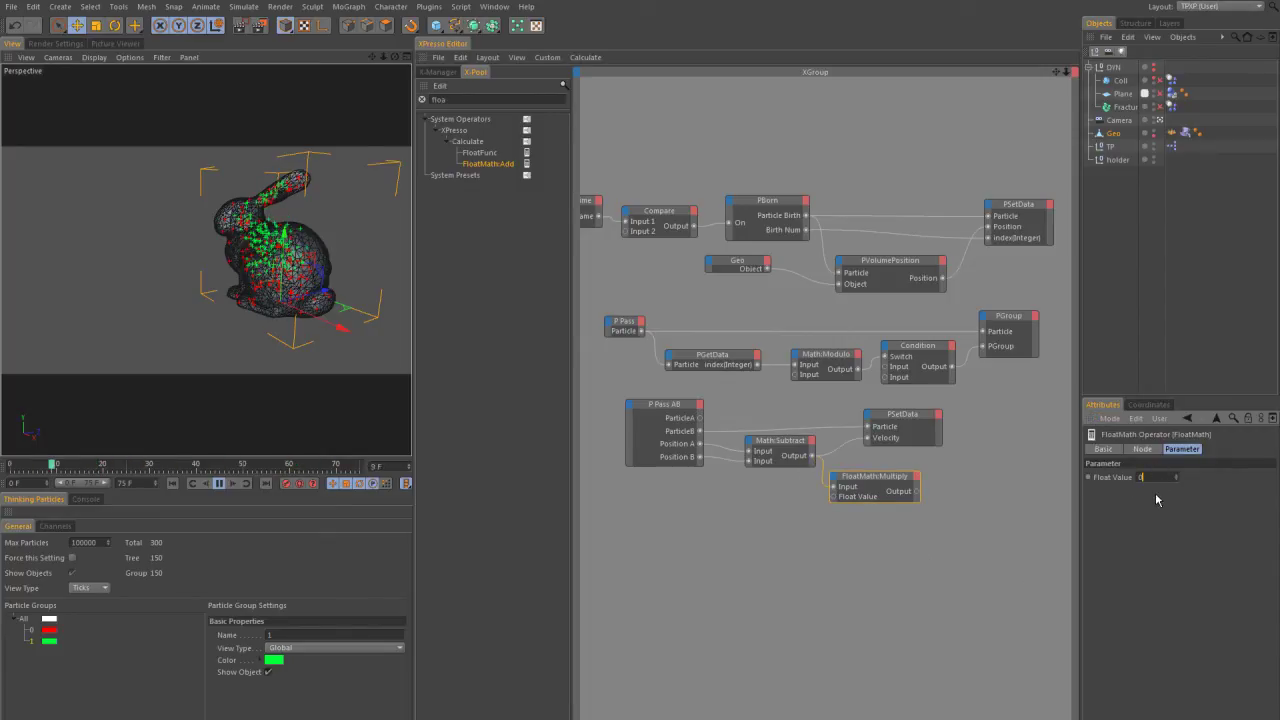
pyautogui.doubleClick(1143, 479)
pyautogui.write('0.5')
pyautogui.press('Return')
pyautogui.moveTo(869, 444); pyautogui.dragTo(867, 439)
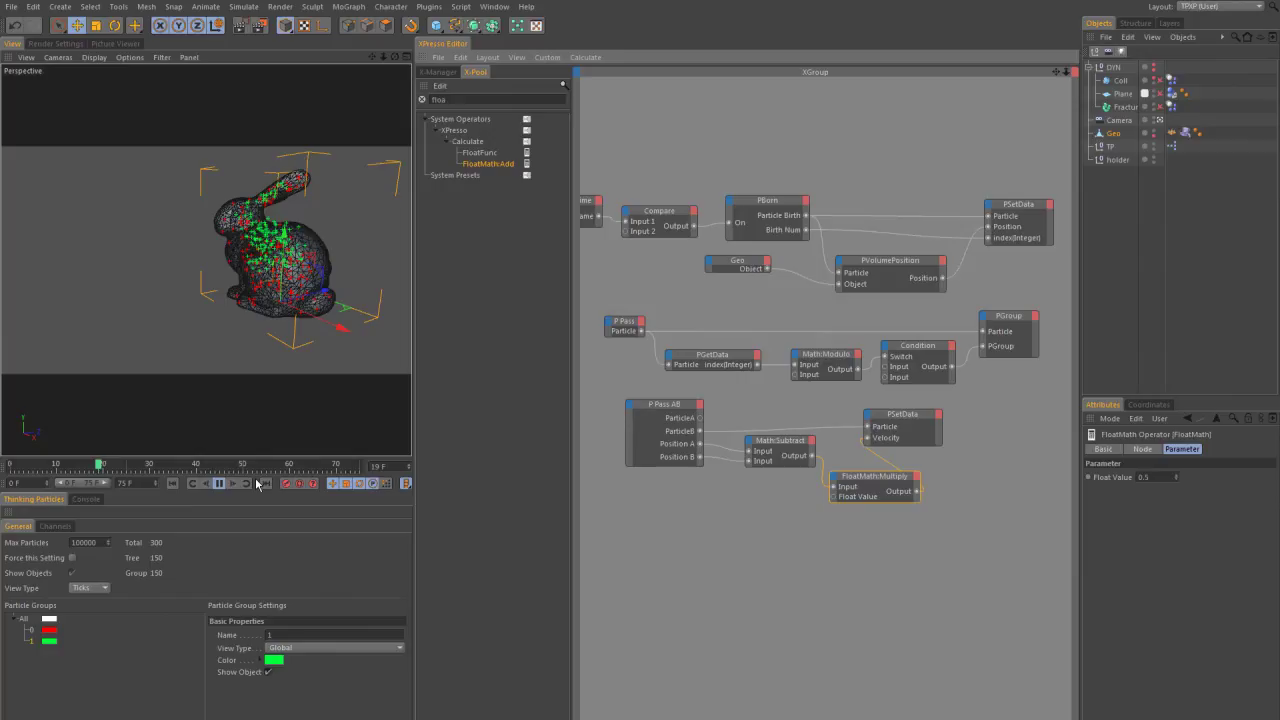
# Step: Replay the animation from the start to check how the particles move with the reduced velocity
pyautogui.click(172, 483)
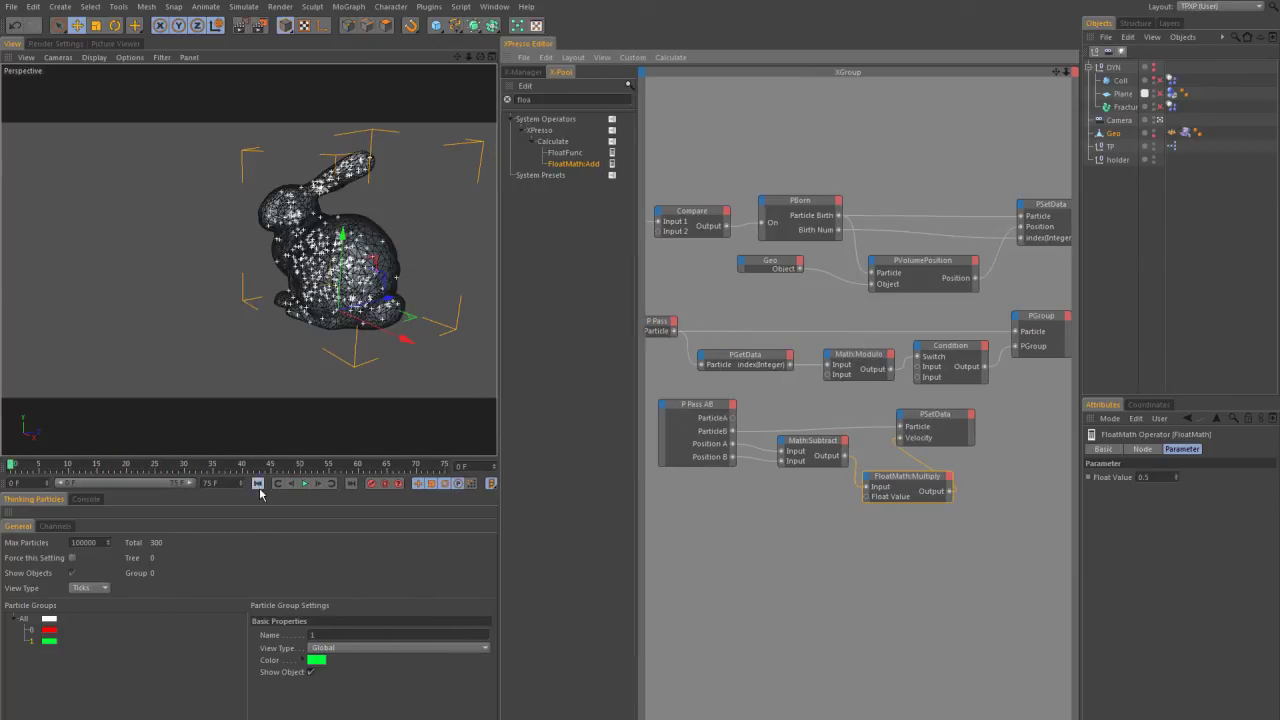
pyautogui.click(305, 483)
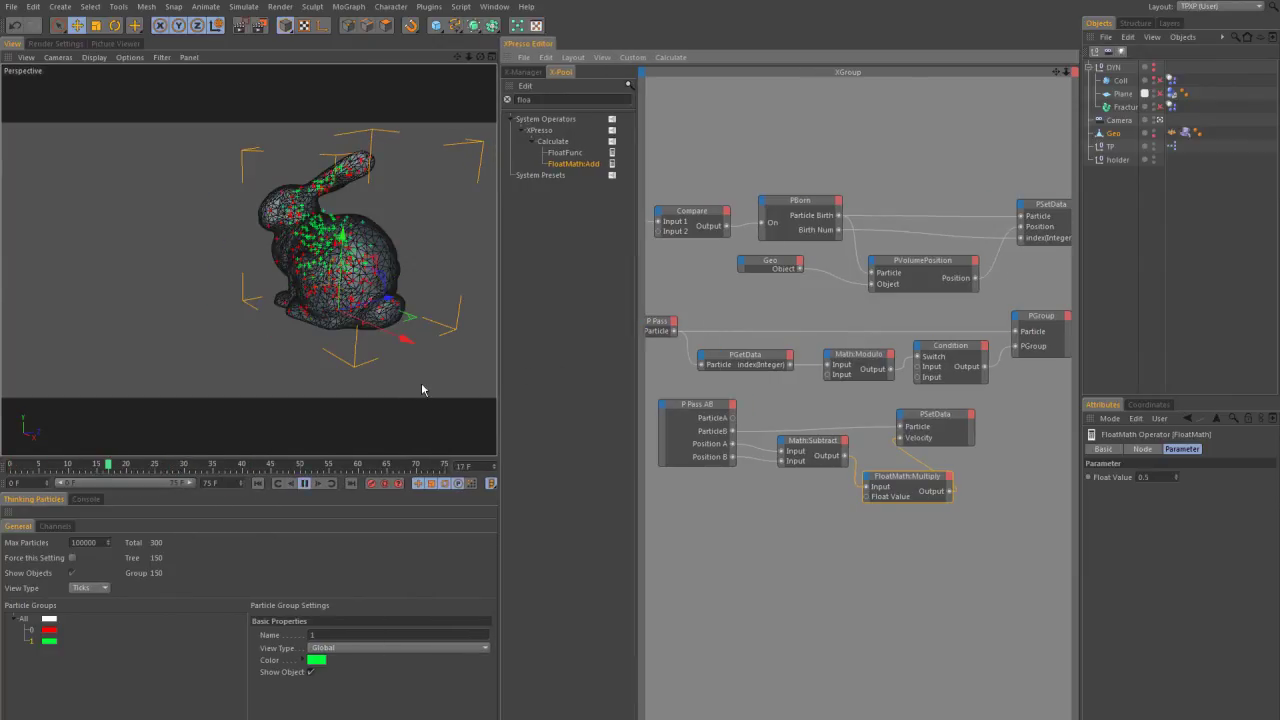
pyautogui.click(421, 390)
# Step: Move PSetData away from FloatMath:Multiply and duplicate the whole P Pass AB node chain below the original
pyautogui.moveTo(928, 416); pyautogui.dragTo(987, 421)
pyautogui.moveTo(682, 394); pyautogui.dragTo(968, 487)
pyautogui.keyDown('ctrl'); pyautogui.moveTo(698, 415); pyautogui.dragTo(1008, 605); pyautogui.keyUp('ctrl')
pyautogui.click(731, 505)
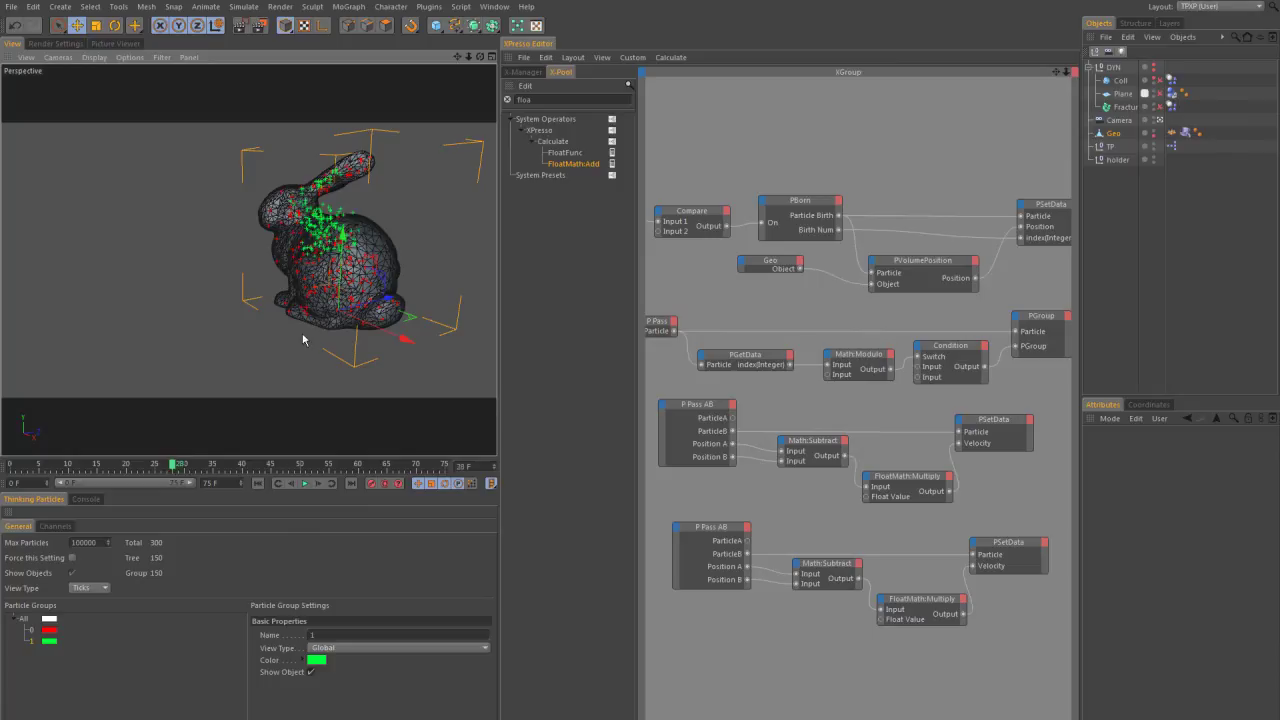
# Step: Inspect the particles from several angles and set the view type of particle group 0 to None
pyautogui.keyDown('alt'); pyautogui.moveTo(323, 217); pyautogui.dragTo(161, 314); pyautogui.keyUp('alt')
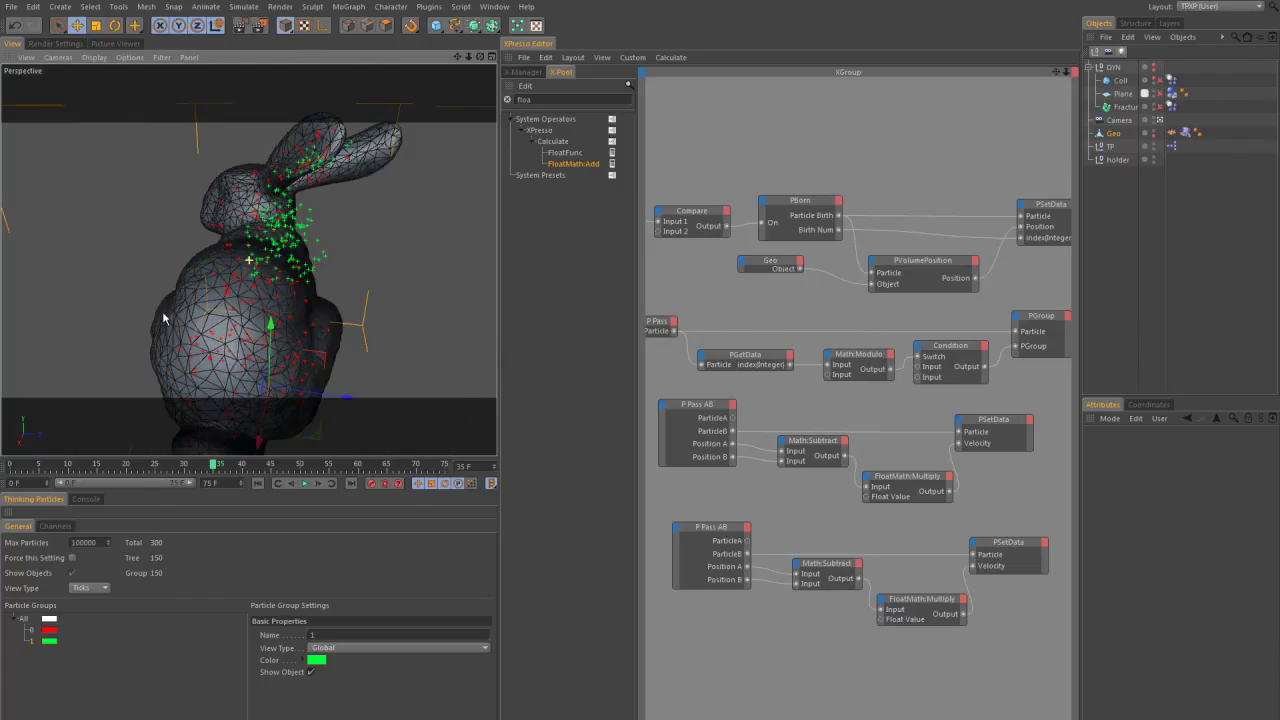
pyautogui.keyDown('alt'); pyautogui.moveTo(232, 270); pyautogui.dragTo(160, 275, button='right'); pyautogui.keyUp('alt')
pyautogui.keyDown('alt'); pyautogui.moveTo(275, 265); pyautogui.dragTo(190, 390); pyautogui.keyUp('alt')
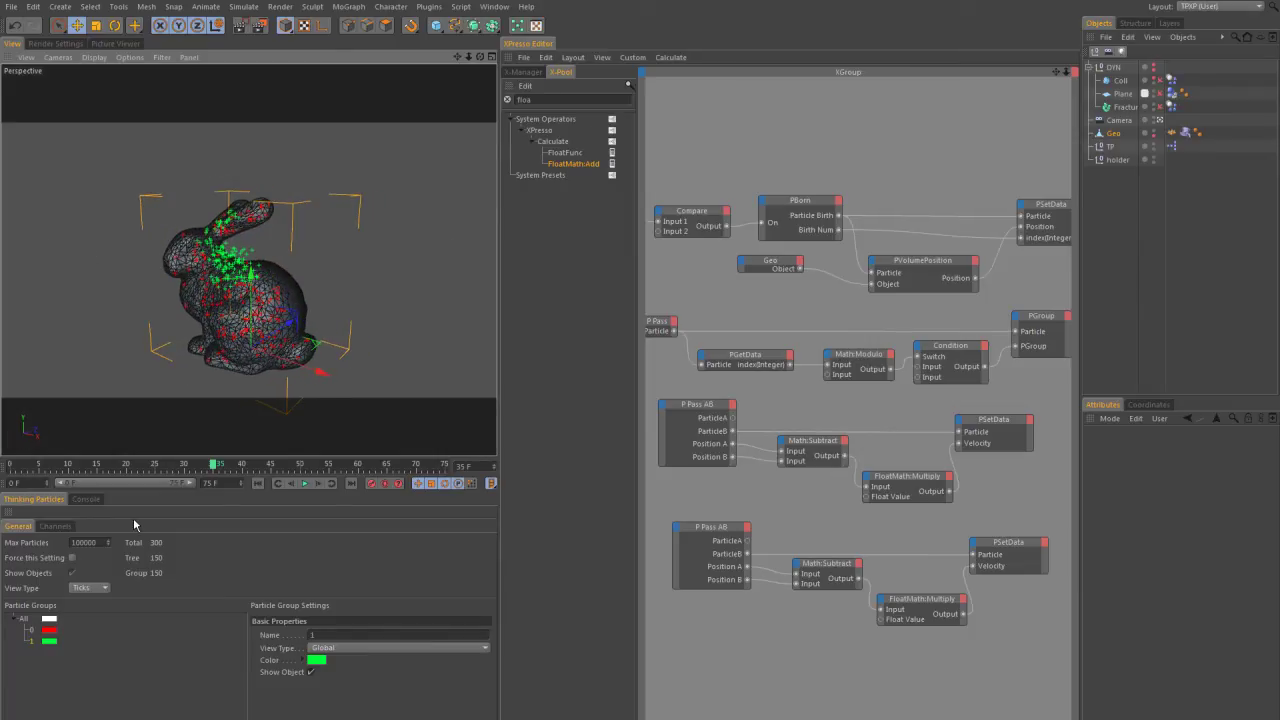
pyautogui.click(31, 632)
pyautogui.click(88, 587)
pyautogui.click(150, 592)
pyautogui.click(320, 648)
pyautogui.click(330, 662)
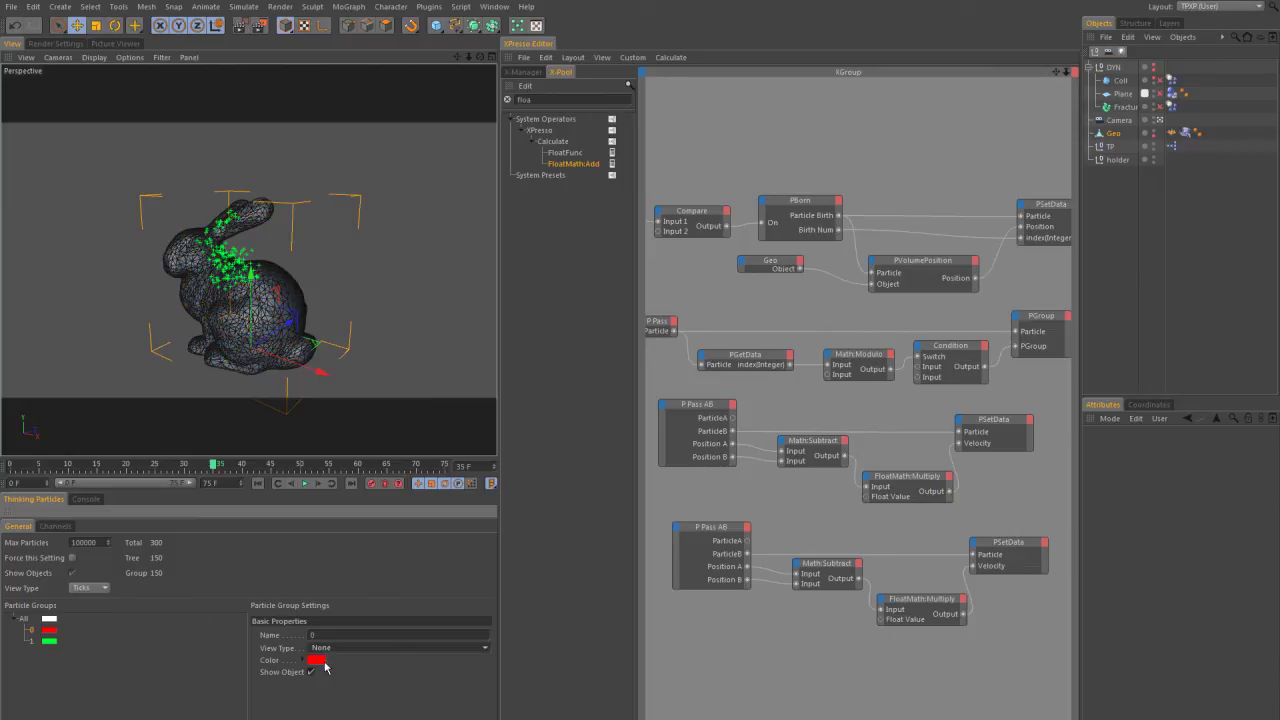
pyautogui.moveTo(248, 289)
pyautogui.keyDown('alt'); pyautogui.mouseDown()
pyautogui.moveTo(461, 252)
pyautogui.moveTo(163, 307)
pyautogui.moveTo(323, 306)
pyautogui.moveTo(300, 290)
pyautogui.moveTo(329, 293)
pyautogui.moveTo(240, 266)
pyautogui.mouseUp(); pyautogui.keyUp('alt')
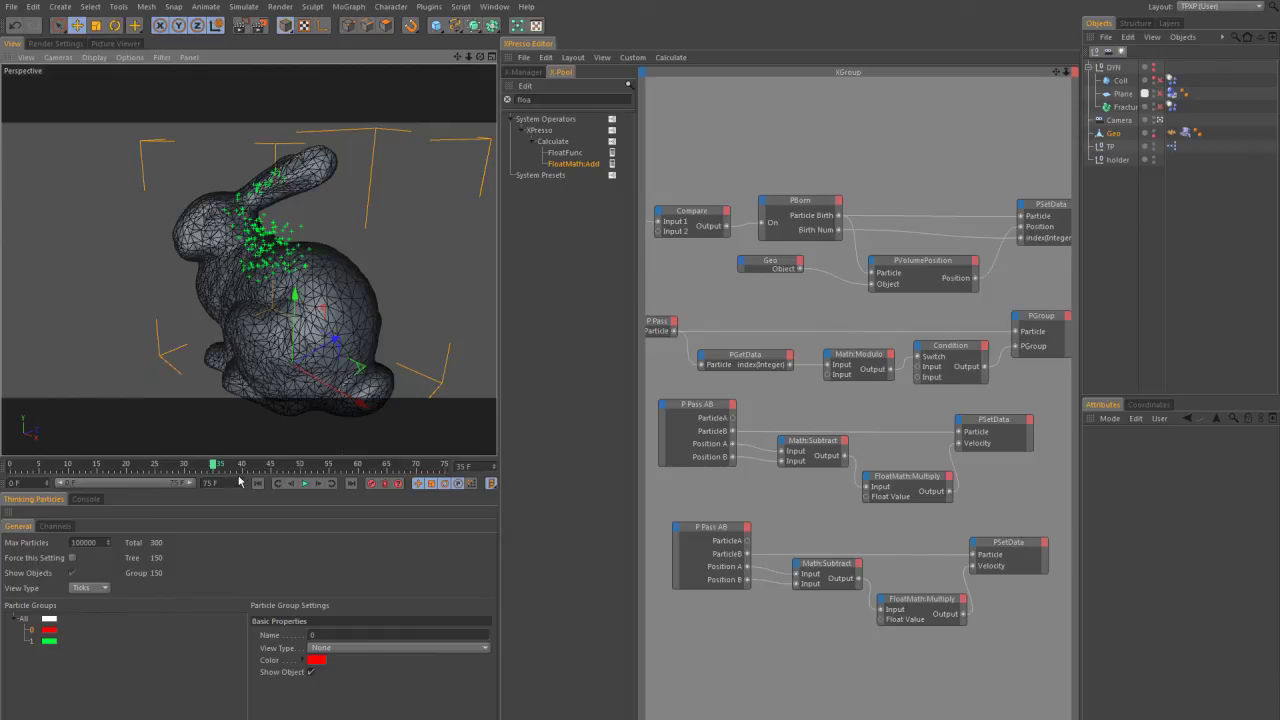
# Step: Widen the object and attribute area and assign particle group 1 as Particles In of Geo's GeoBreaker tag
pyautogui.click(1184, 133)
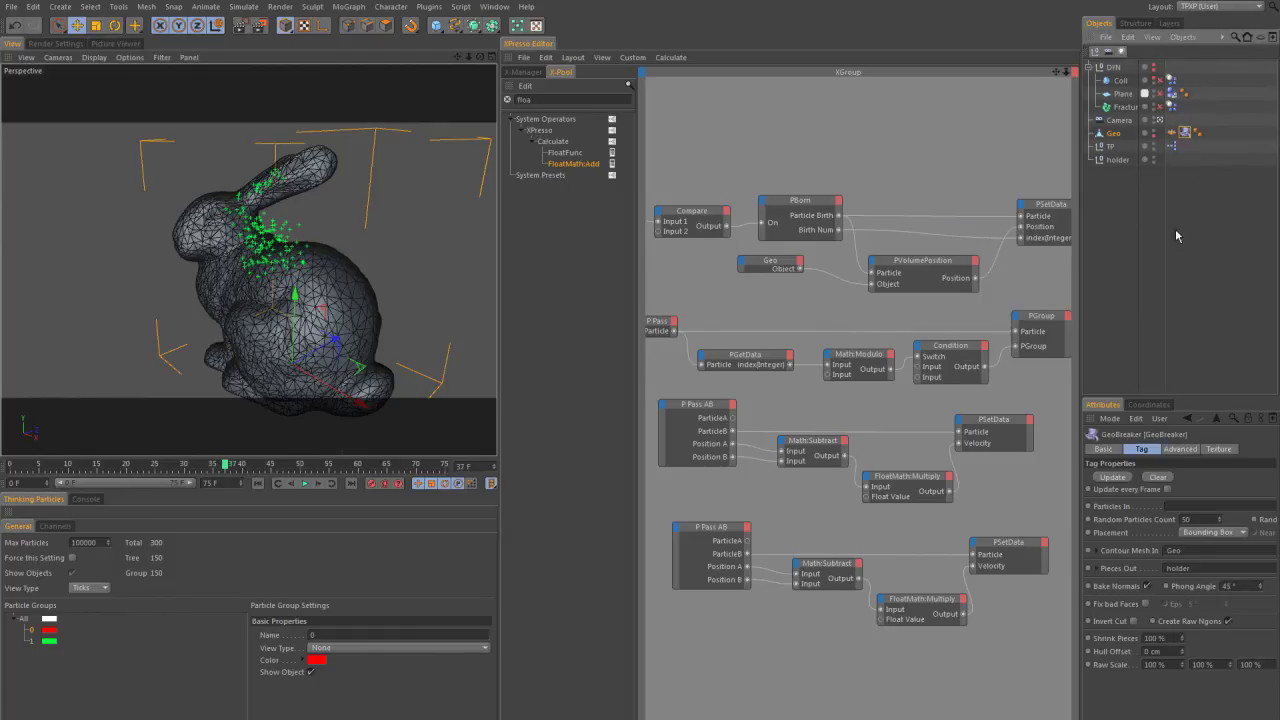
pyautogui.click(29, 641)
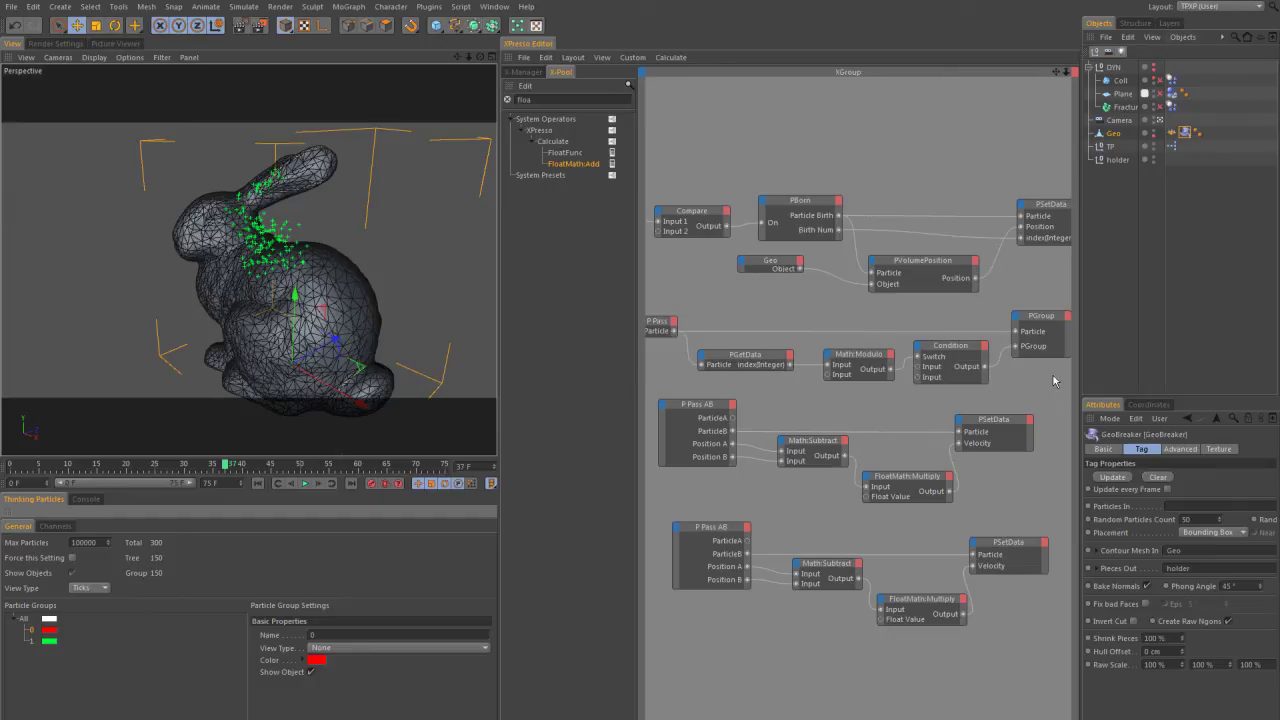
pyautogui.moveTo(1081, 379); pyautogui.dragTo(934, 415)
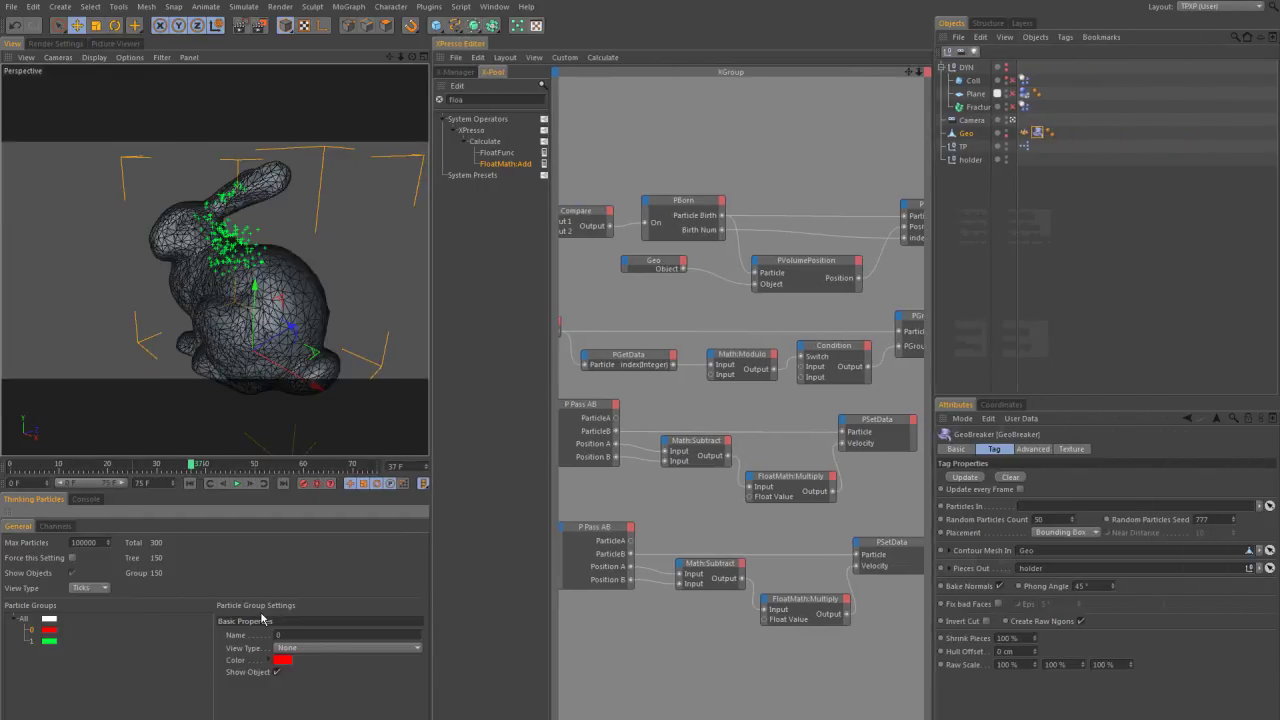
pyautogui.click(30, 645)
pyautogui.moveTo(985, 563); pyautogui.dragTo(1067, 508)
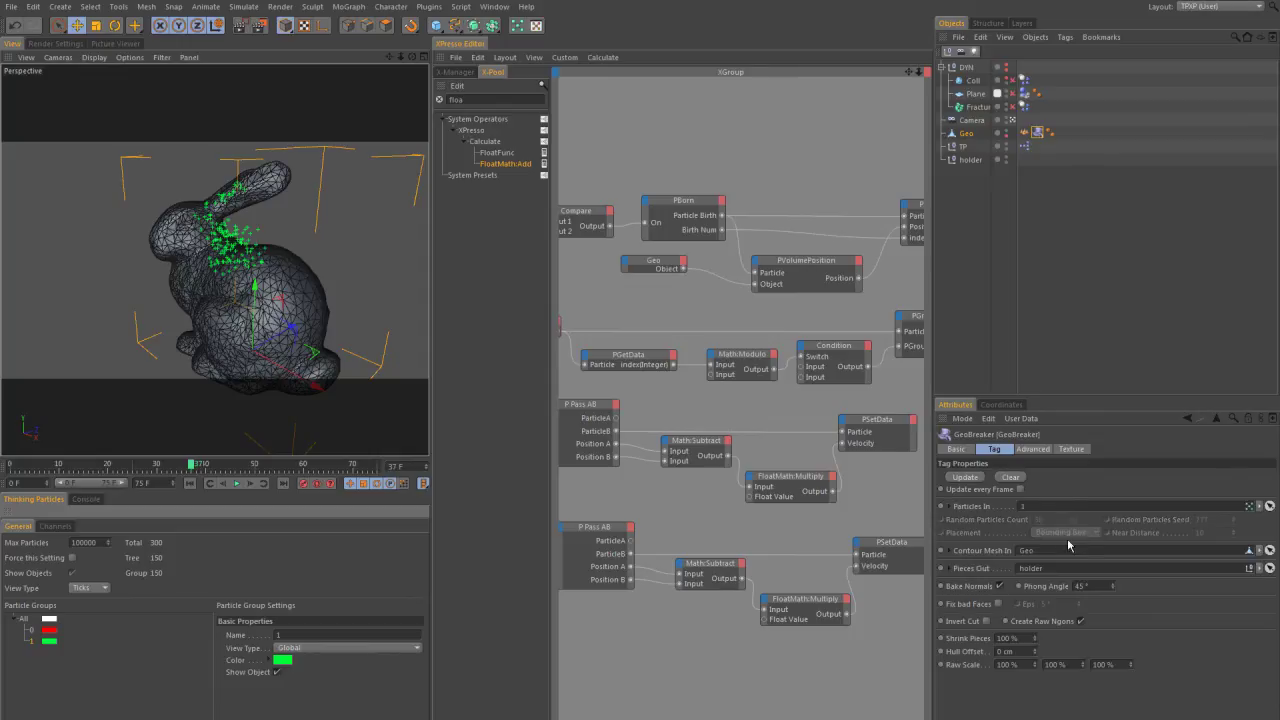
# Step: Update the GeoBreaker tag to fracture the bunny, and expand the generated pieces inside the holder object
pyautogui.click(967, 160)
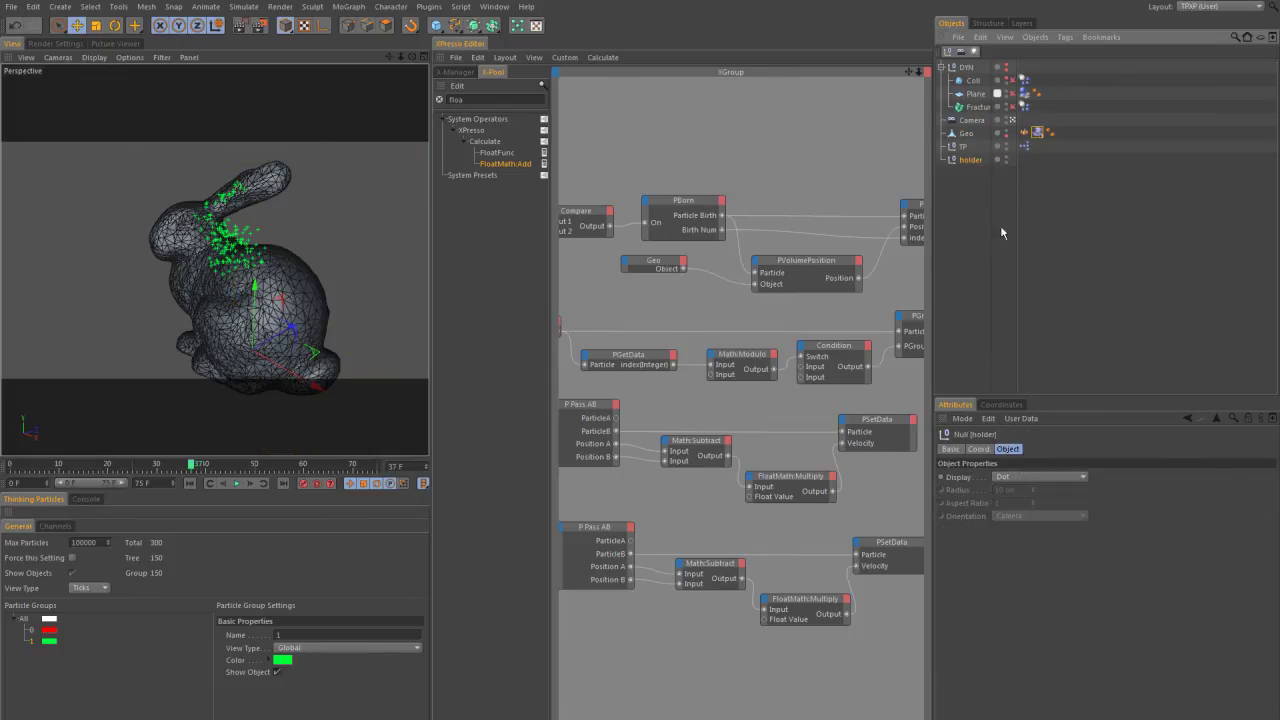
pyautogui.click(1037, 134)
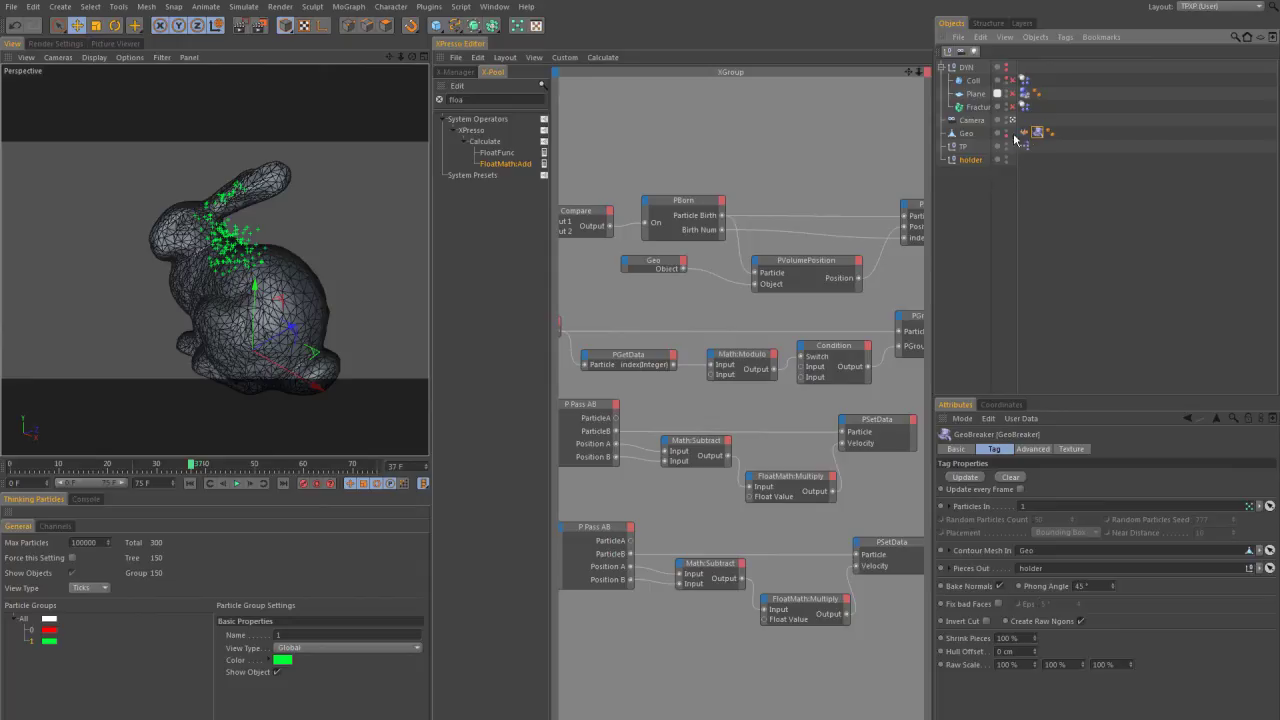
pyautogui.click(961, 477)
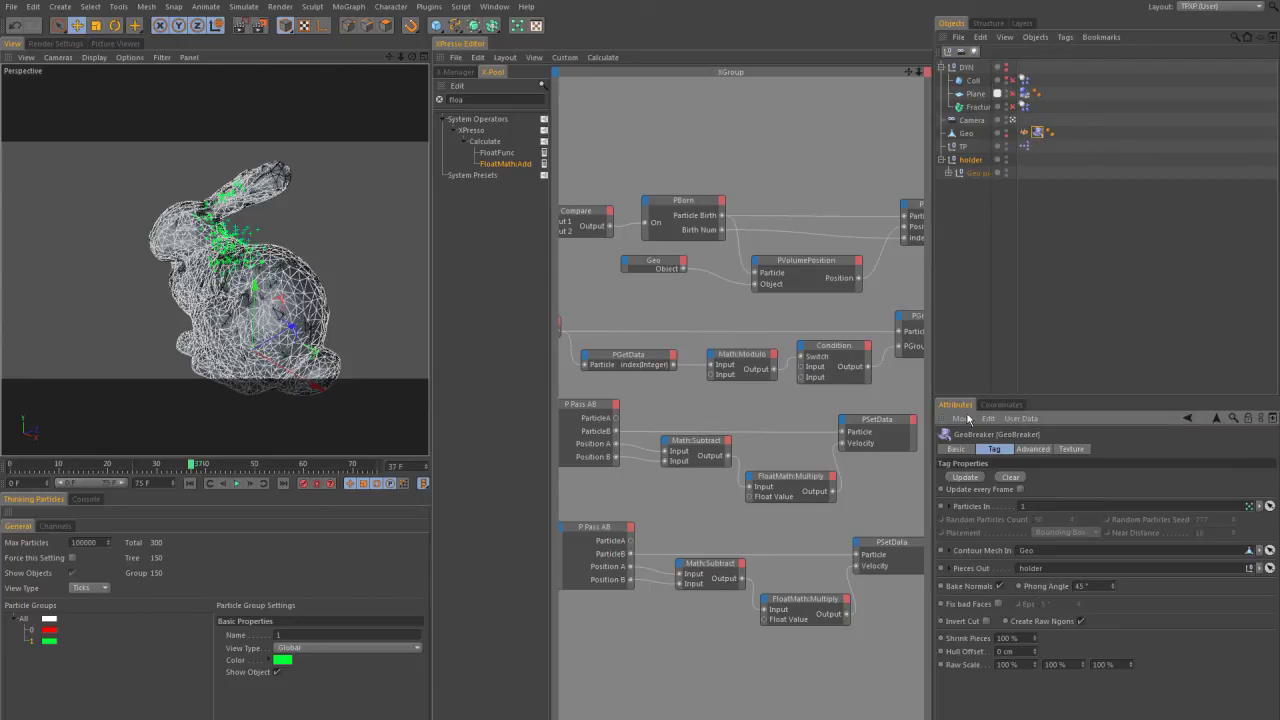
pyautogui.click(985, 163)
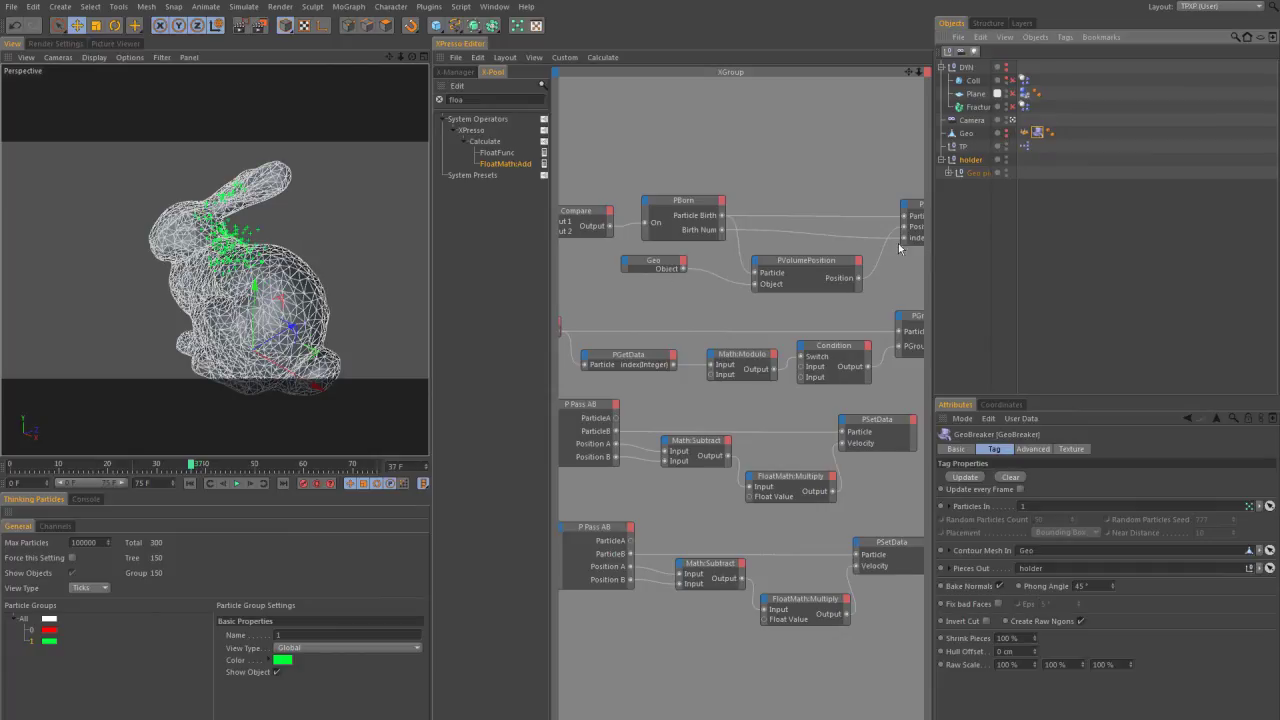
pyautogui.click(949, 173)
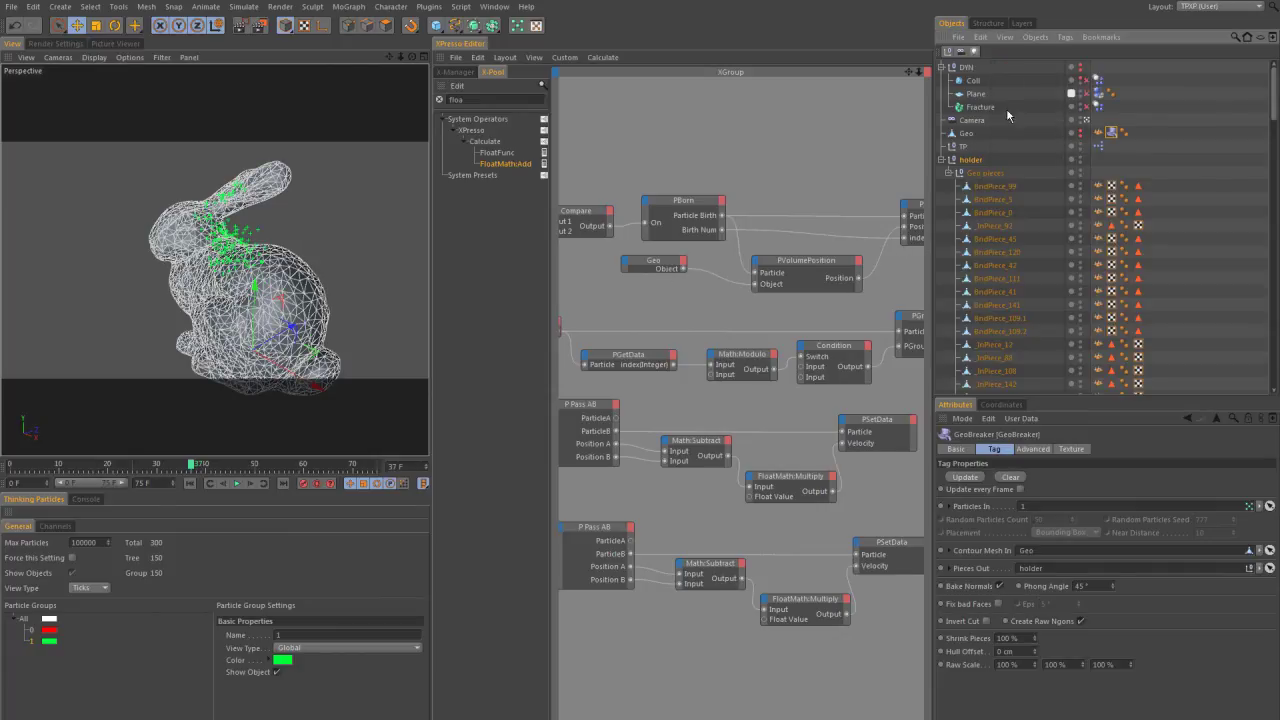
# Step: Switch to the BASIC (User) layout and move all generated bunny pieces into the Fracture object, deleting the emptied Geo pieces null
pyautogui.click(1228, 6)
pyautogui.click(1220, 32)
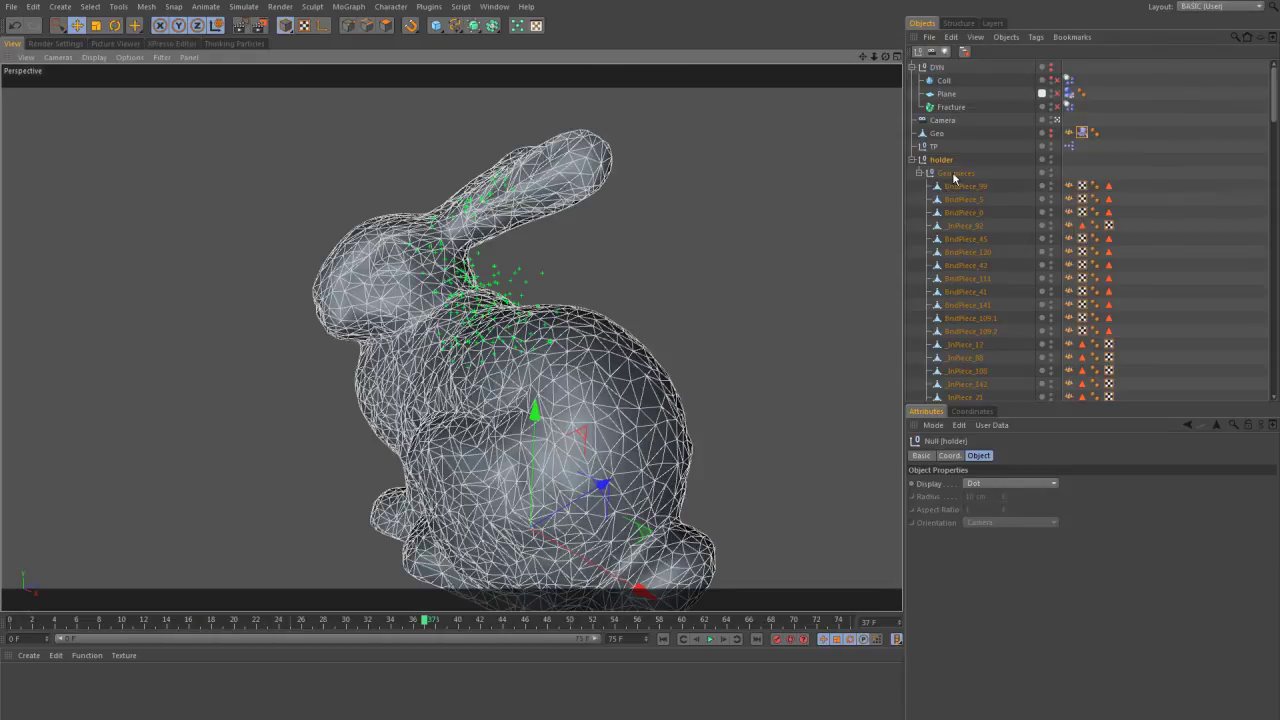
pyautogui.click(960, 173)
pyautogui.click(964, 51)
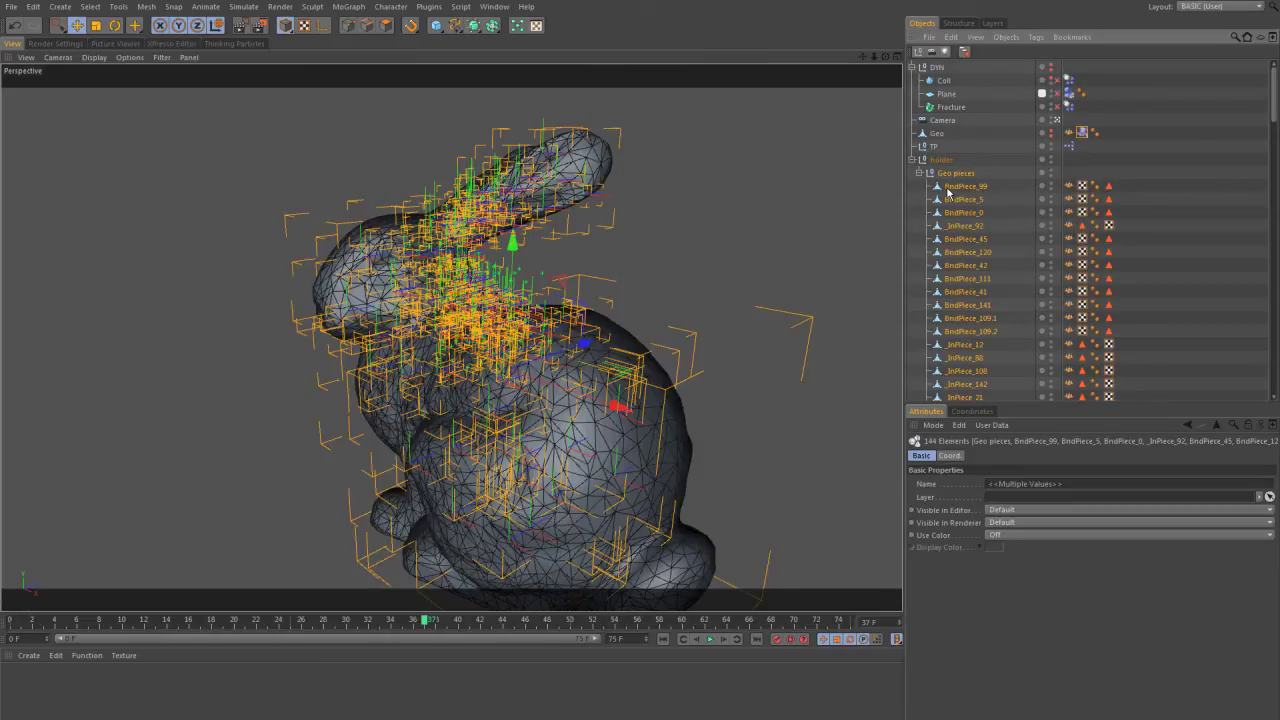
pyautogui.moveTo(948, 110); pyautogui.dragTo(948, 108)
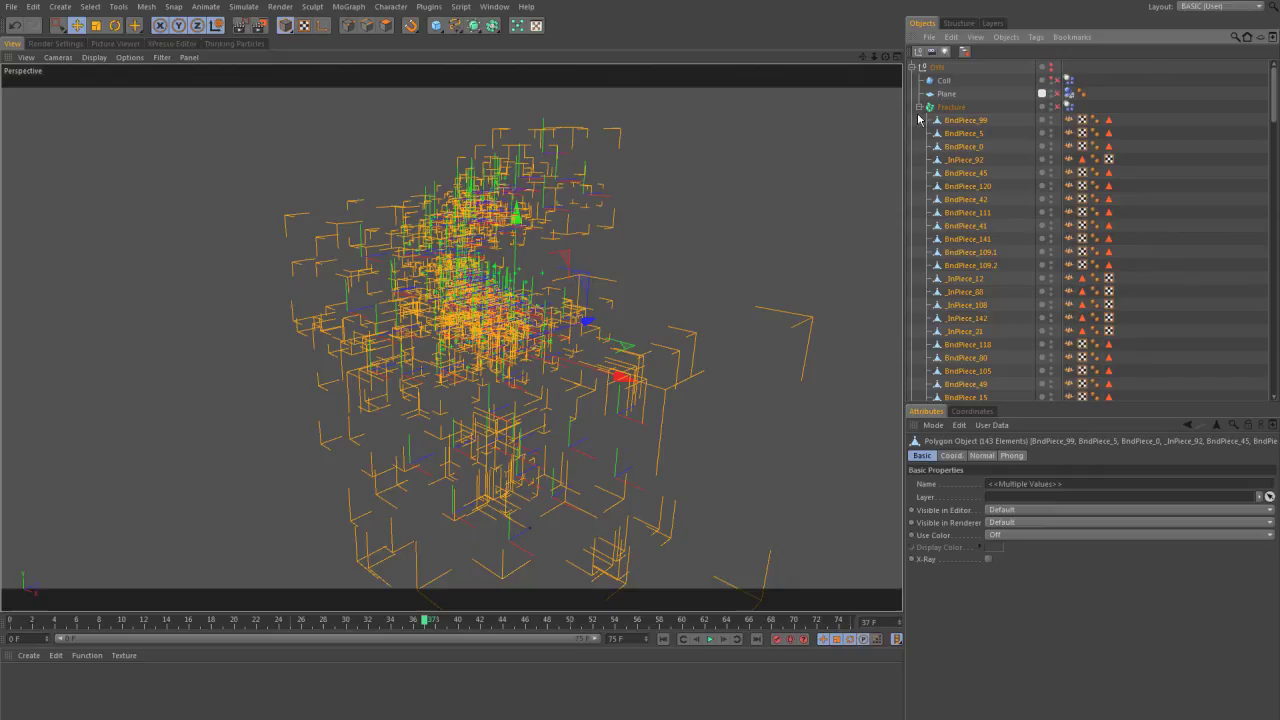
pyautogui.click(919, 108)
pyautogui.click(949, 173)
pyautogui.press('Delete')
# Step: Make the DYN group visible and enable its Coll, Plane and Fracture objects
pyautogui.click(950, 109)
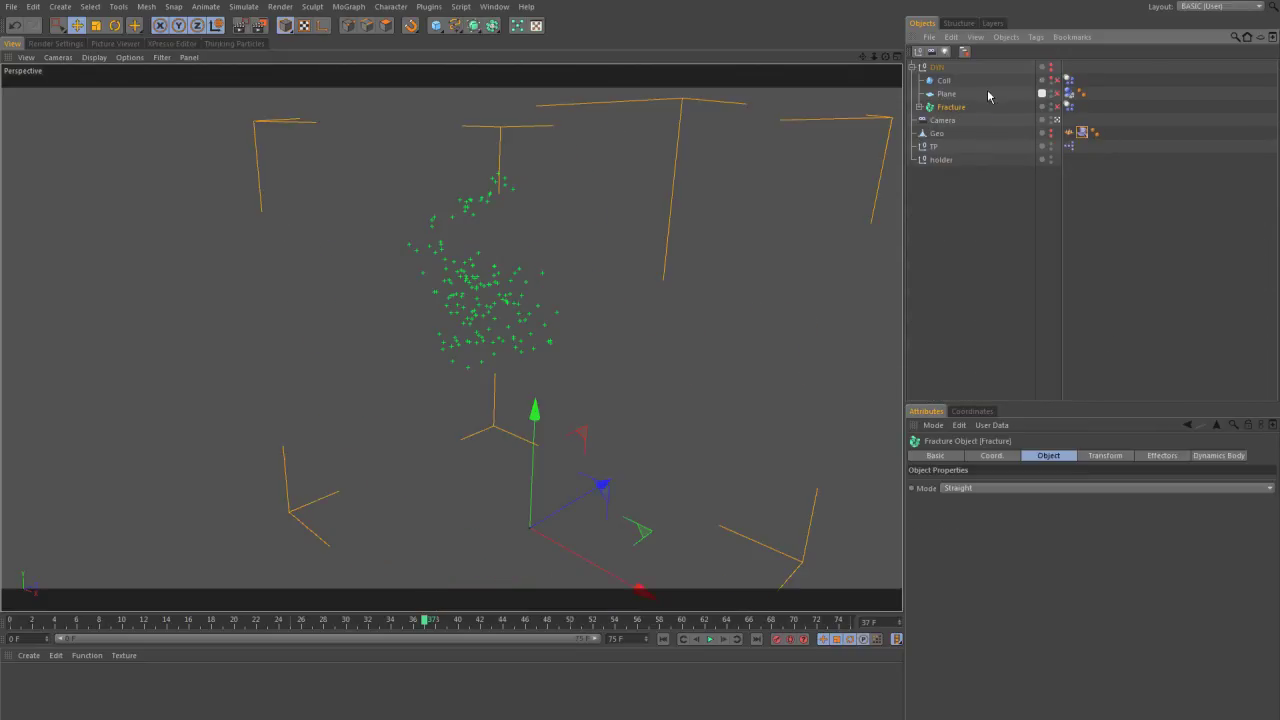
pyautogui.click(1051, 67)
pyautogui.click(1057, 106)
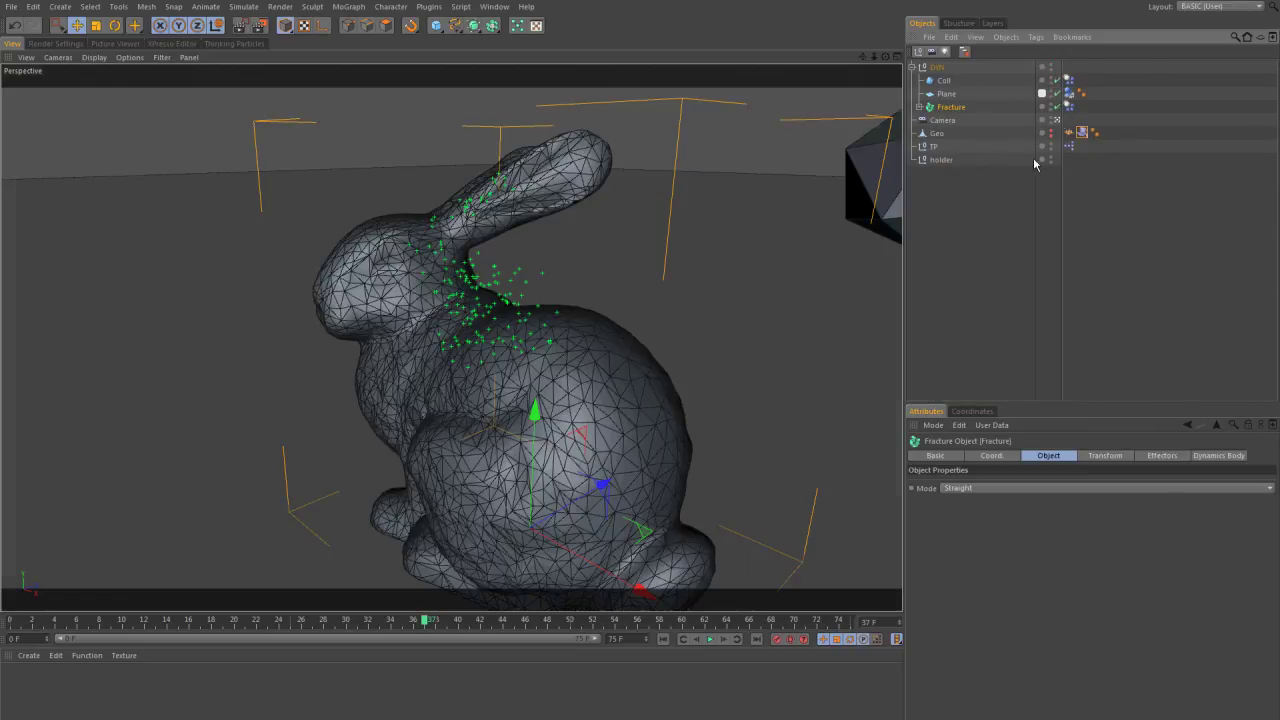
pyautogui.keyDown('alt'); pyautogui.moveTo(602, 363); pyautogui.dragTo(359, 343, button='right'); pyautogui.keyUp('alt')
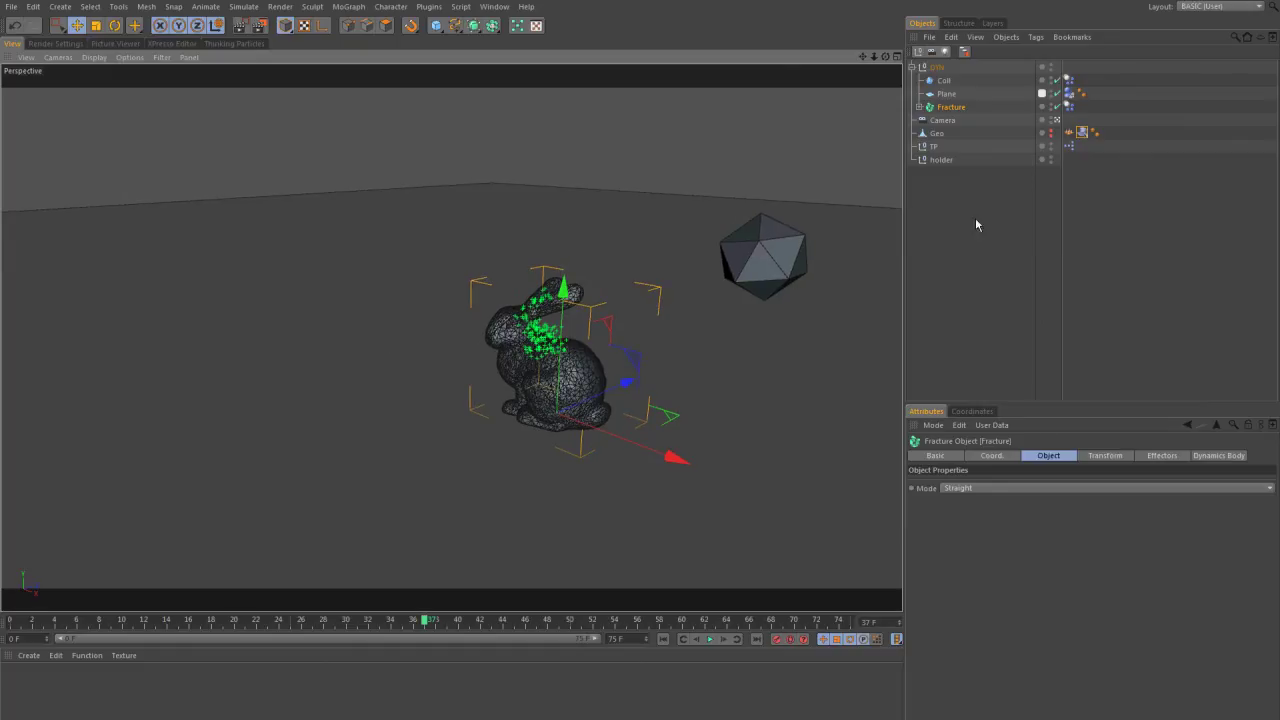
# Step: Disable the XPresso tag on the TP null and hide the green particles in the viewport
pyautogui.click(1068, 146)
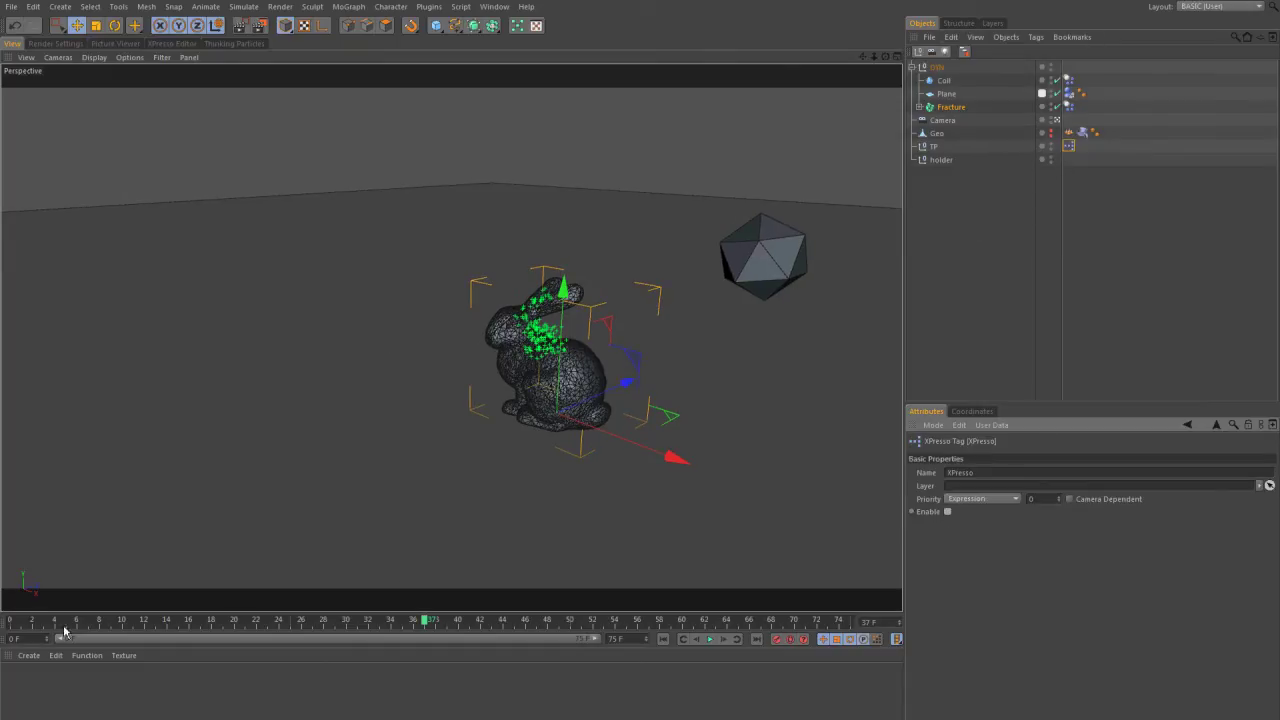
pyautogui.click(233, 44)
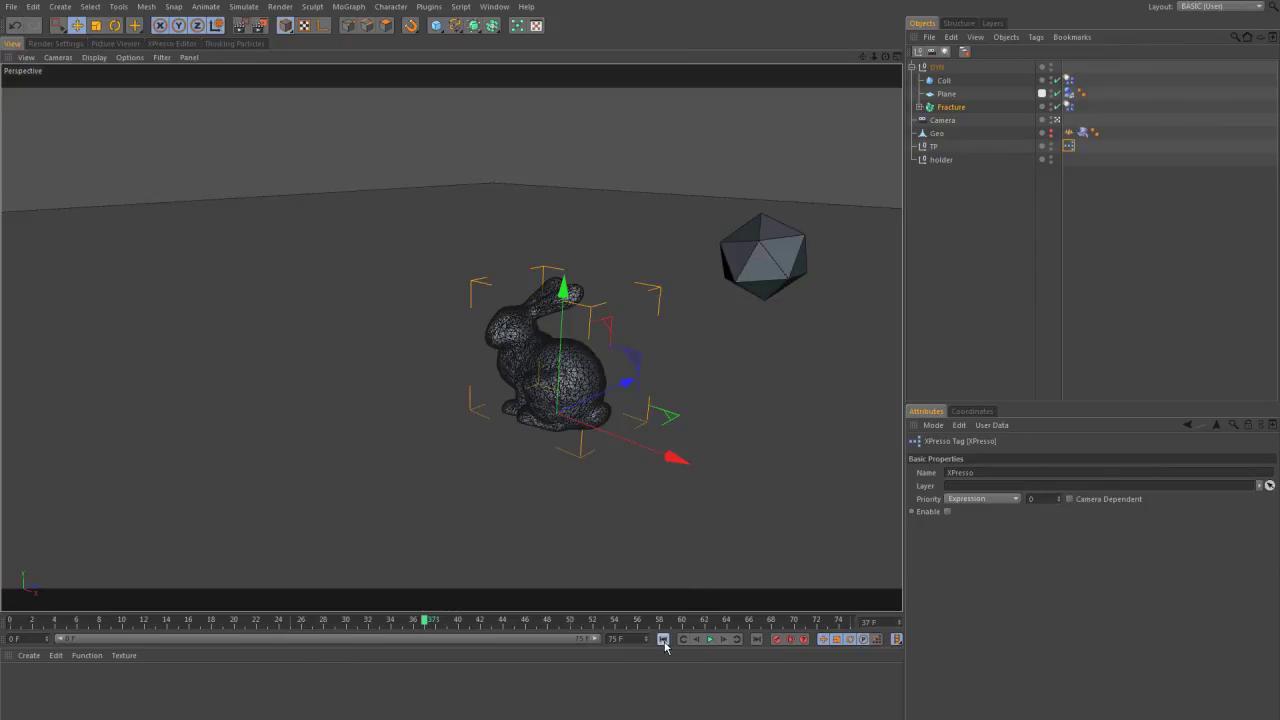
# Step: Play the dynamics simulation from the first frame and stop it at frame 18 to examine the shattered pieces
pyautogui.click(663, 639)
pyautogui.click(710, 639)
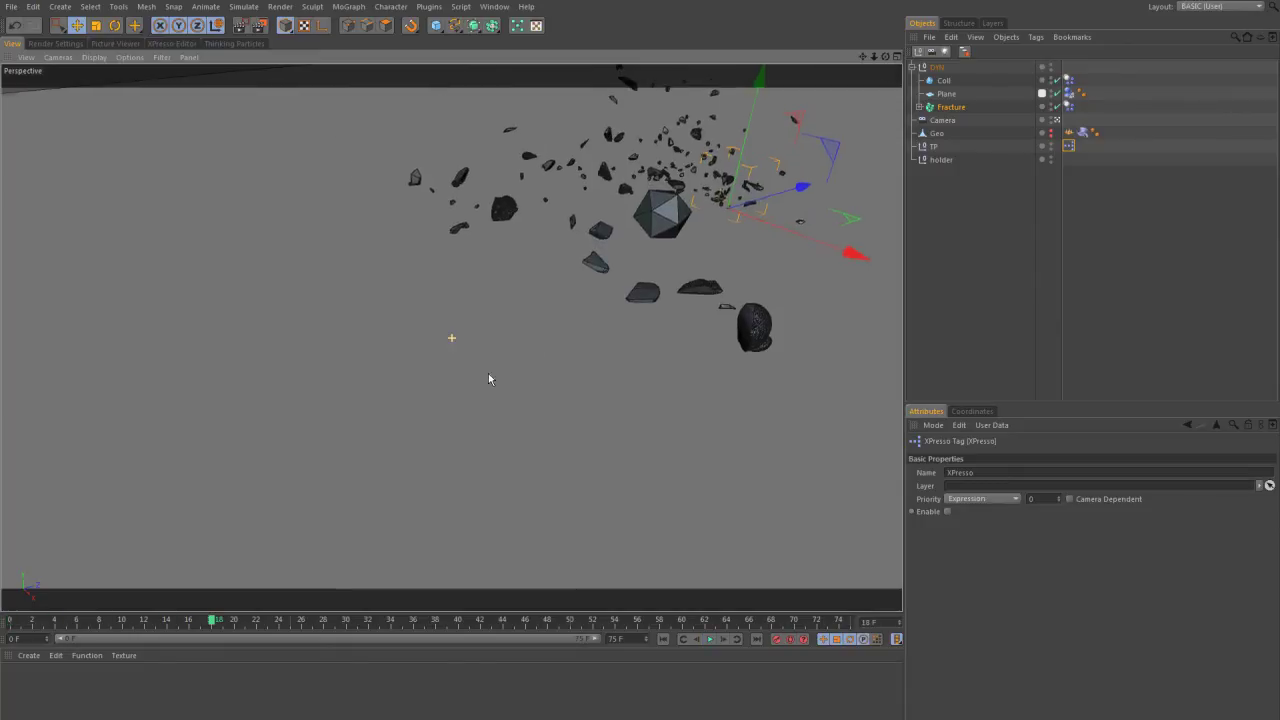
pyautogui.keyDown('alt'); pyautogui.moveTo(488, 374); pyautogui.dragTo(410, 471, button='middle'); pyautogui.keyUp('alt')
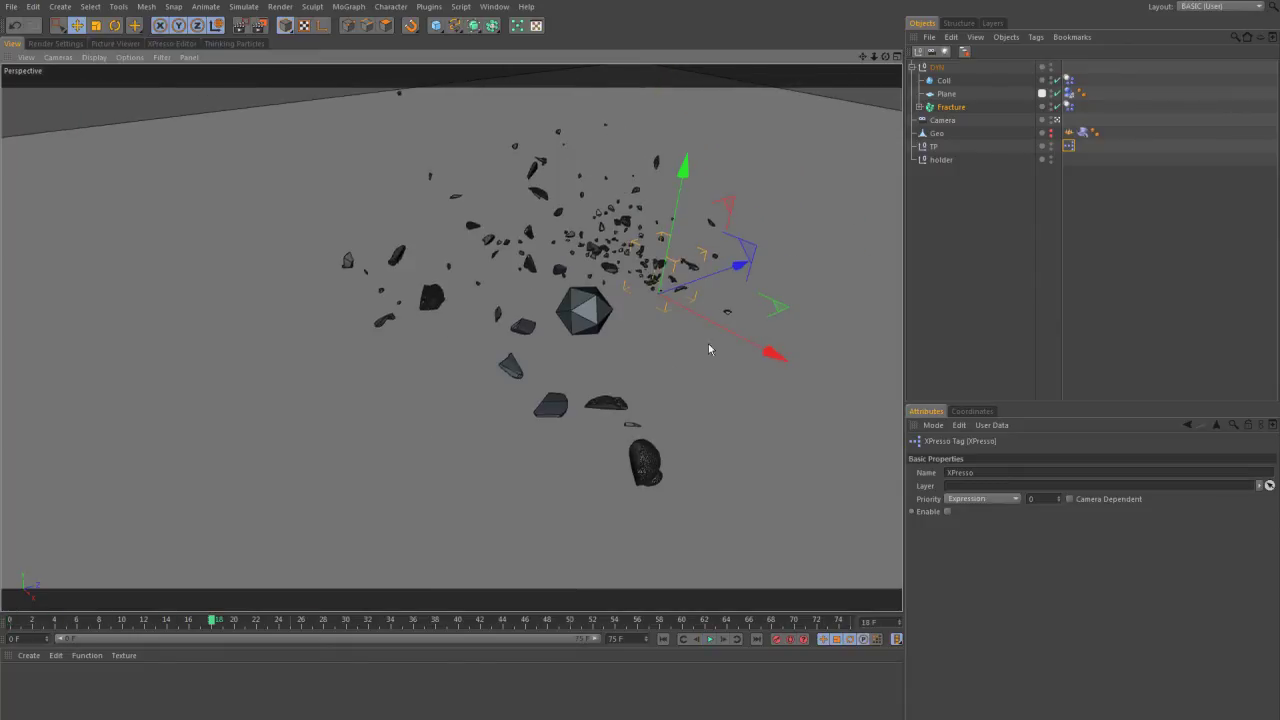
# Step: Hide the Coll object in the viewport, inspect the scattered fragments from several angles and resume the simulation playback
pyautogui.click(1050, 78)
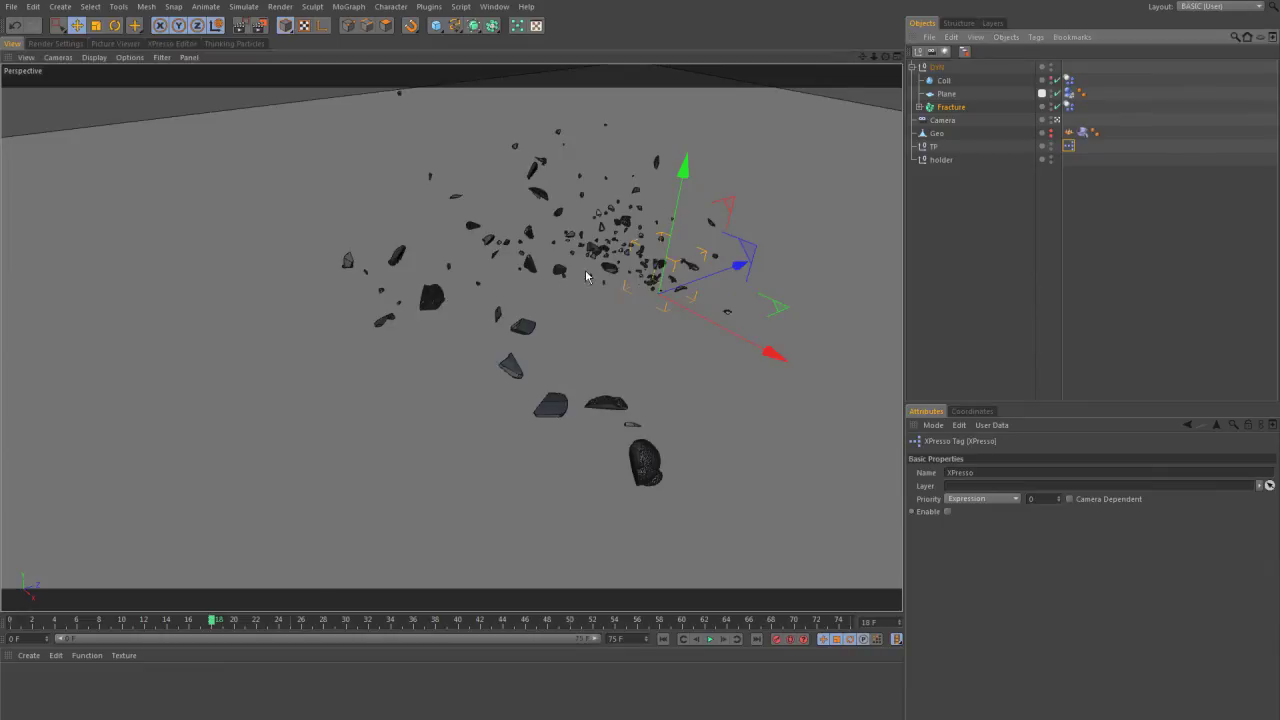
pyautogui.keyDown('alt'); pyautogui.moveTo(586, 273); pyautogui.dragTo(627, 248, button='right'); pyautogui.keyUp('alt')
pyautogui.keyDown('alt'); pyautogui.moveTo(627, 248); pyautogui.dragTo(385, 293); pyautogui.keyUp('alt')
pyautogui.keyDown('alt'); pyautogui.moveTo(385, 293); pyautogui.dragTo(464, 290, button='right'); pyautogui.keyUp('alt')
pyautogui.keyDown('alt'); pyautogui.moveTo(527, 371); pyautogui.dragTo(330, 350, button='right'); pyautogui.keyUp('alt')
pyautogui.keyDown('alt'); pyautogui.moveTo(470, 430); pyautogui.dragTo(483, 350, button='middle'); pyautogui.keyUp('alt')
pyautogui.keyDown('alt'); pyautogui.moveTo(490, 350); pyautogui.dragTo(569, 364, button='right'); pyautogui.keyUp('alt')
pyautogui.press('F8')
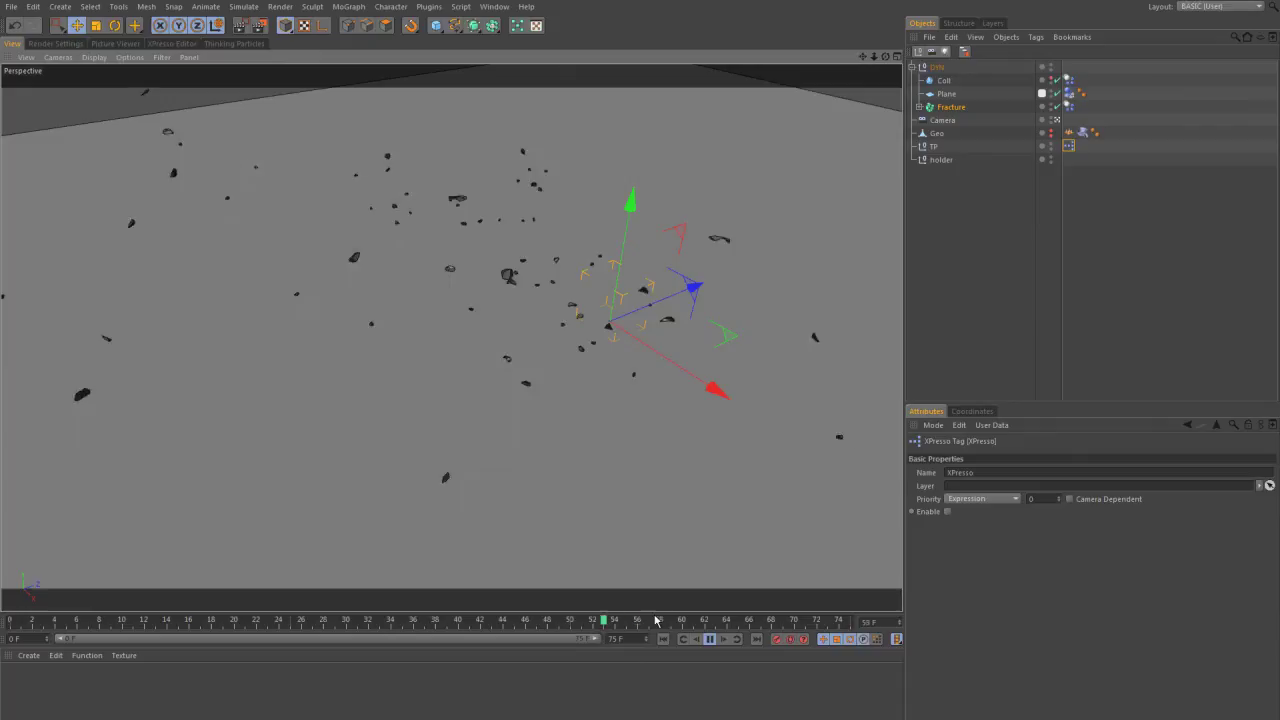